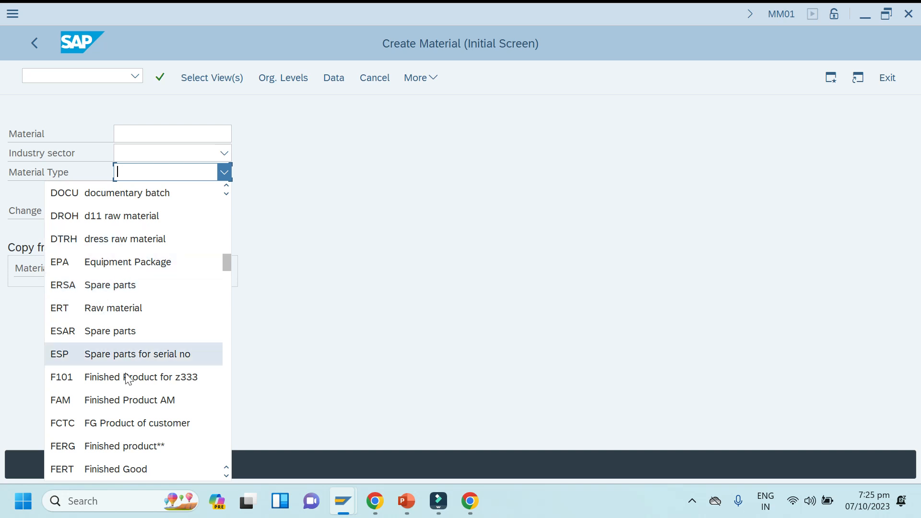
Step: Set the material type to FERT Finished Good and the industry sector to Plant Engin./Construction, and proceed to view selection
left_click(115, 470)
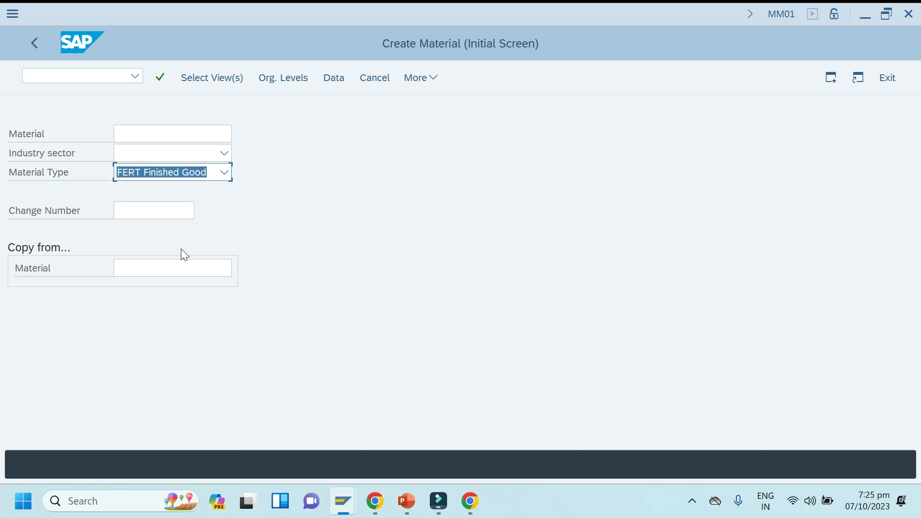
left_click(228, 154)
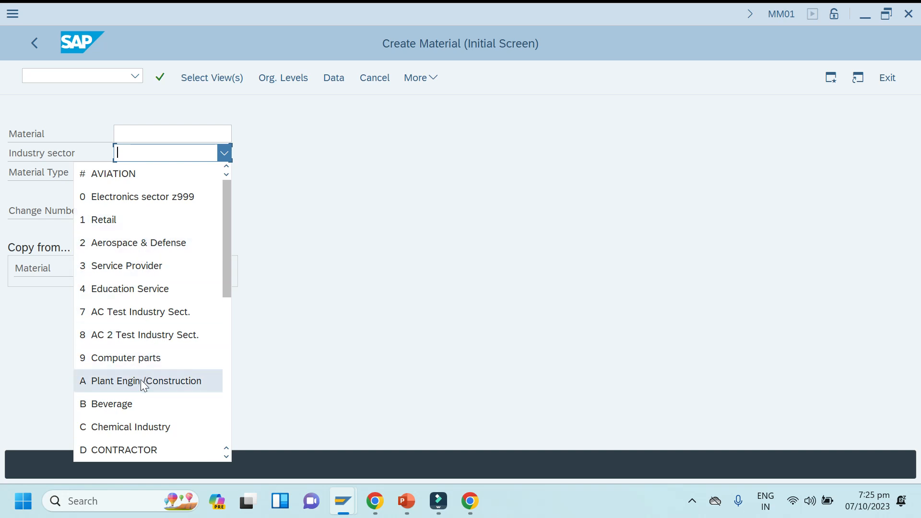
left_click(140, 379)
key("BackSpace")
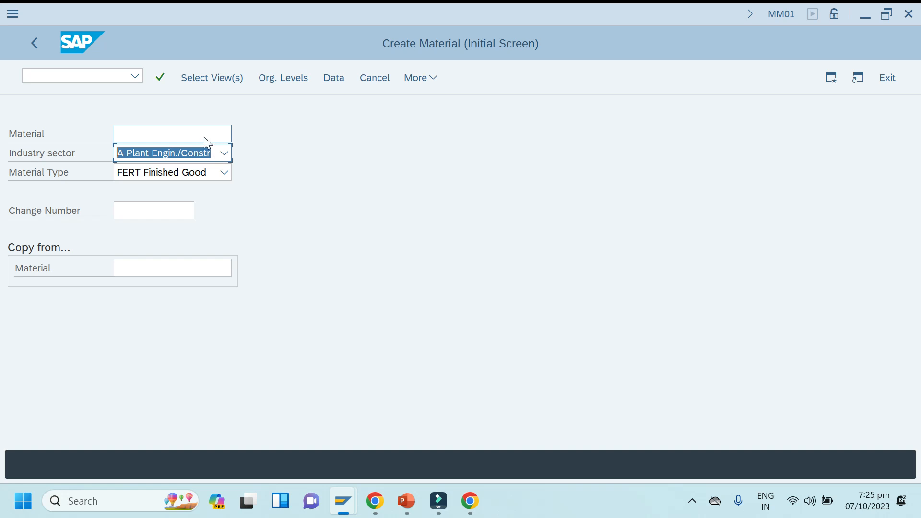
key("Return")
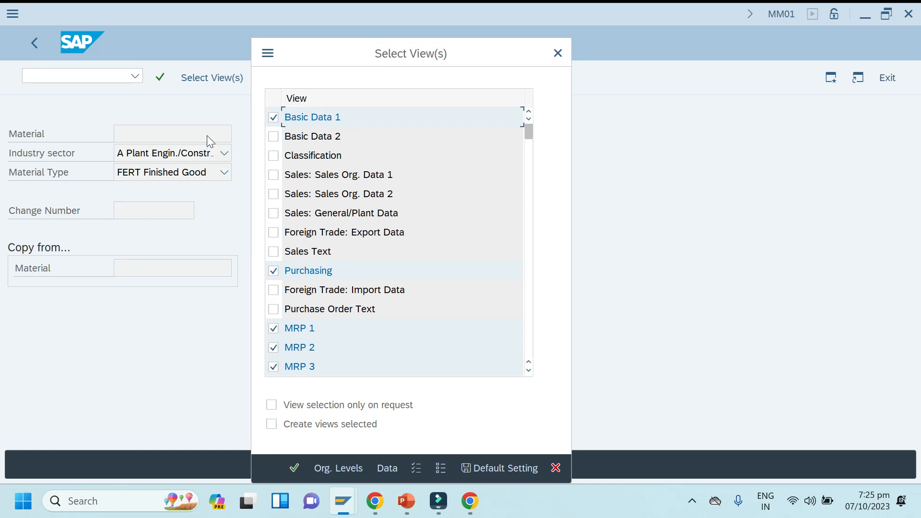
Step: Review which views are selected for the material, from Basic Data 1 down to the accounting and costing views
left_click(529, 370)
left_click(529, 370)
left_click(531, 371)
left_click(531, 370)
left_click(531, 370)
left_click(531, 370)
left_click(531, 370)
left_click(531, 370)
left_click(531, 370)
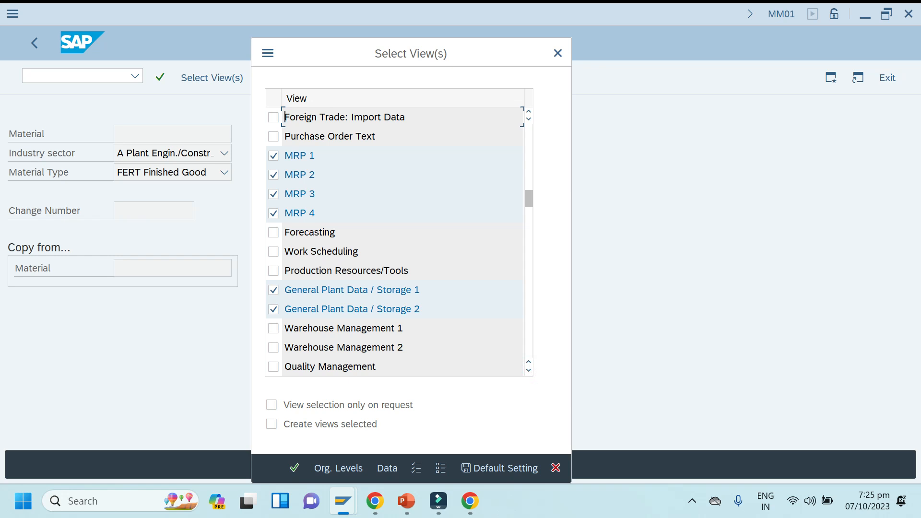
left_click(528, 371)
left_click(528, 371)
left_click(529, 370)
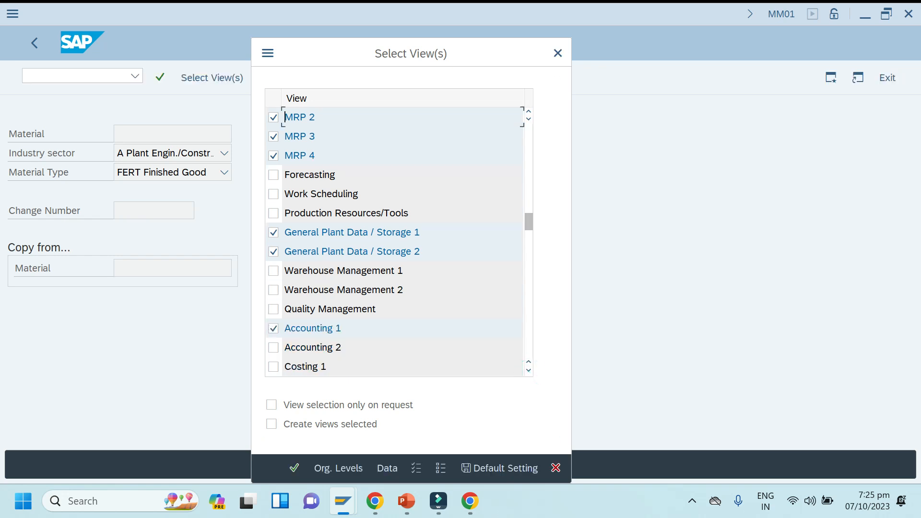
Step: Open the organizational levels and enter plant 1003 with storage location 0001
left_click(330, 466)
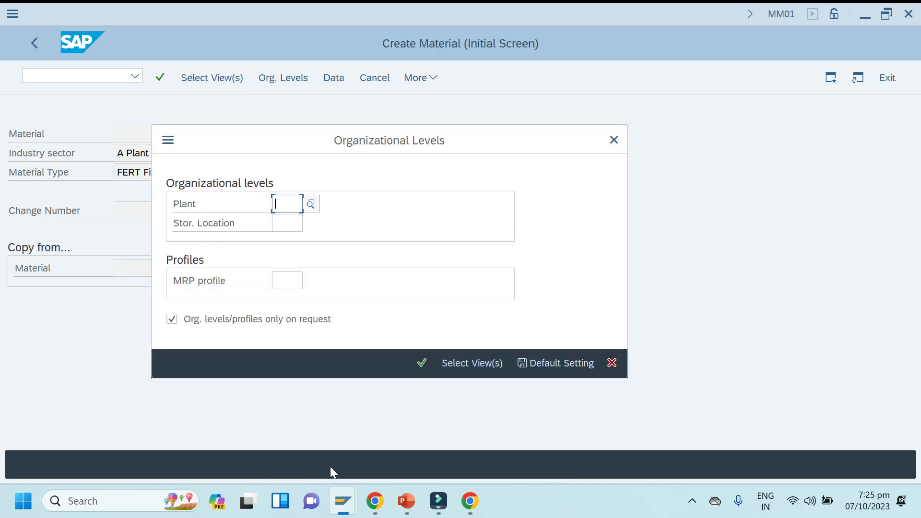
type("1003")
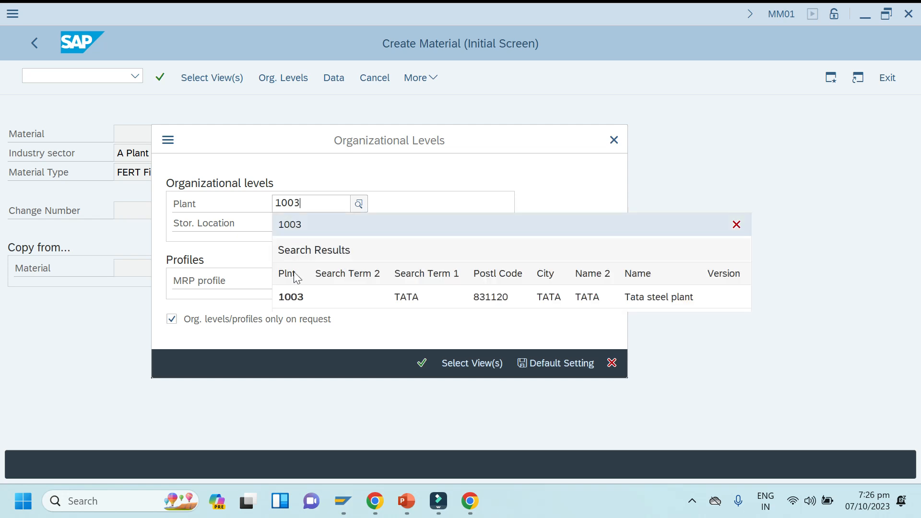
left_click(292, 297)
left_click(288, 219)
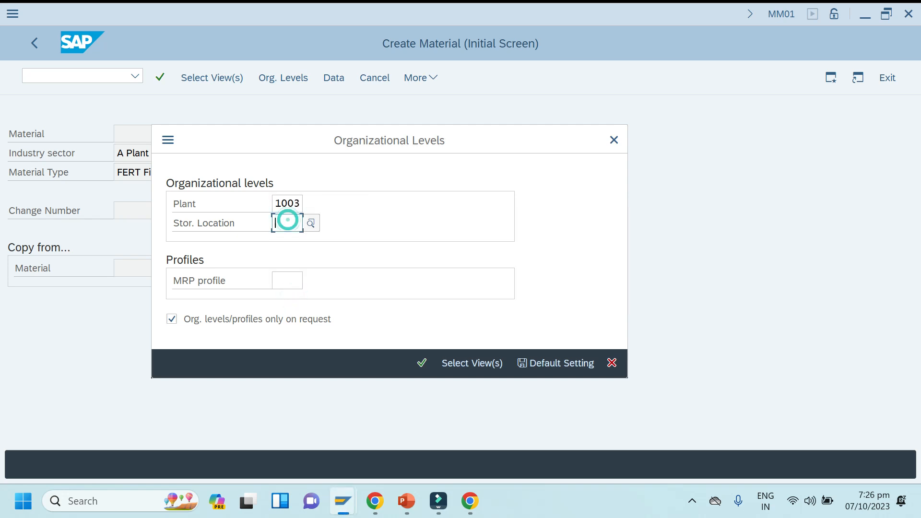
type("0001")
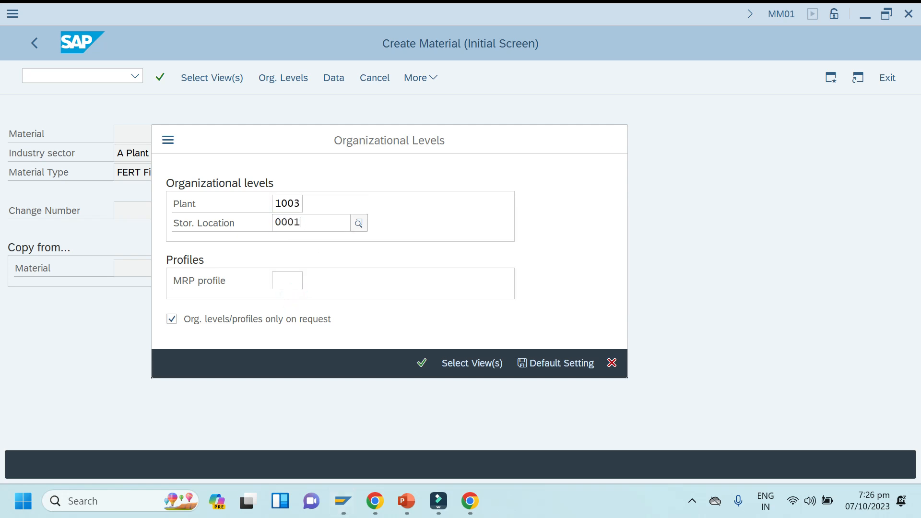
left_click(295, 320)
Step: Look up the MRP profiles, choose PD01, and confirm the organizational levels
left_click(288, 280)
left_click(313, 285)
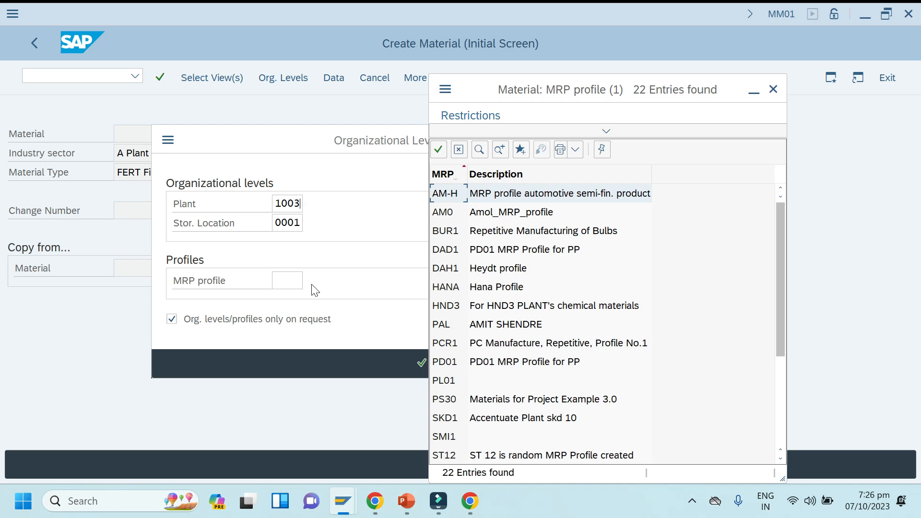
left_click(487, 368)
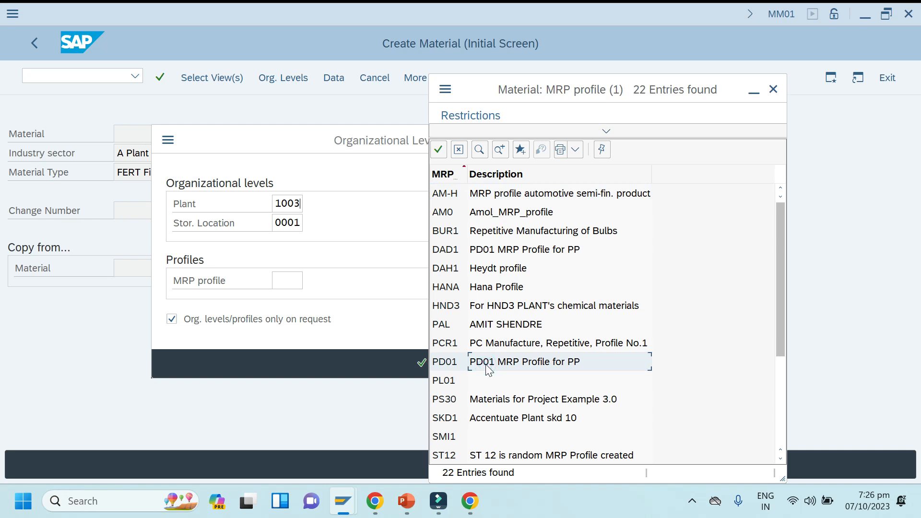
double_click(487, 370)
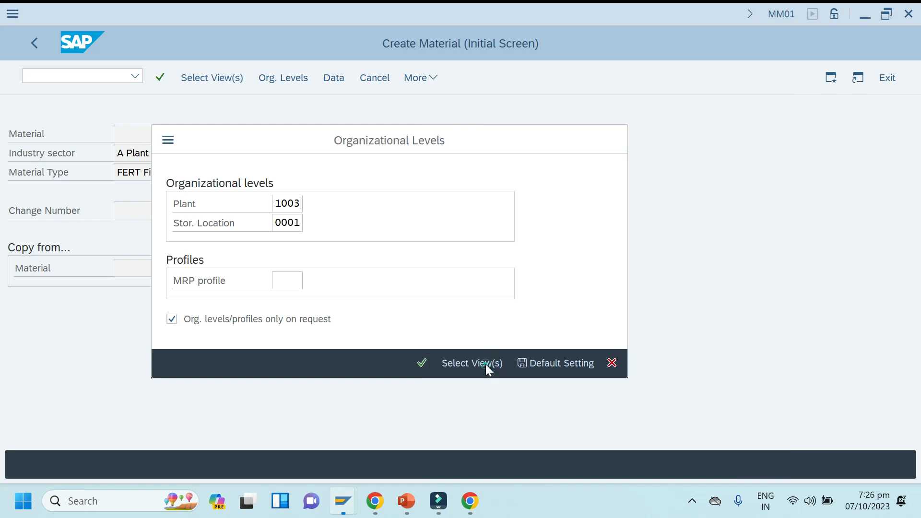
left_click(422, 367)
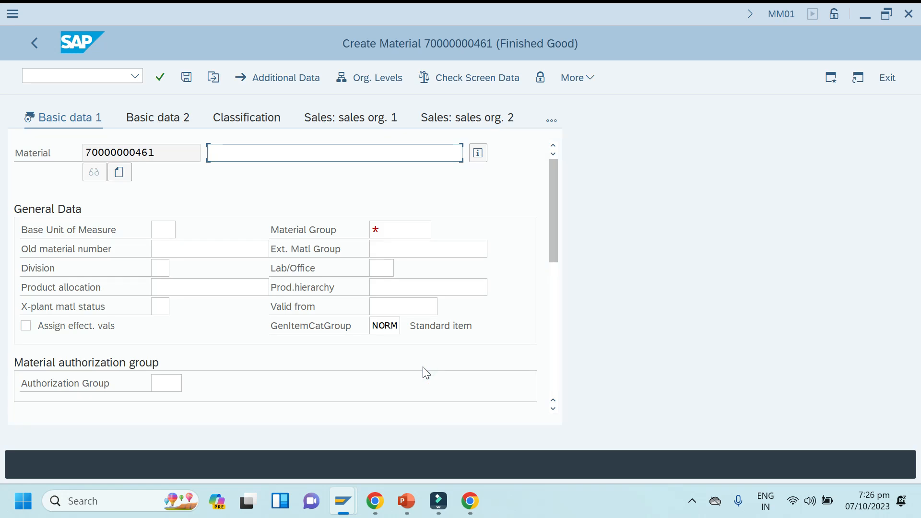
Step: Describe the material as "Final mat of Car" and set its base unit of measure to PC and material group to 00107
type("Final mat of ")
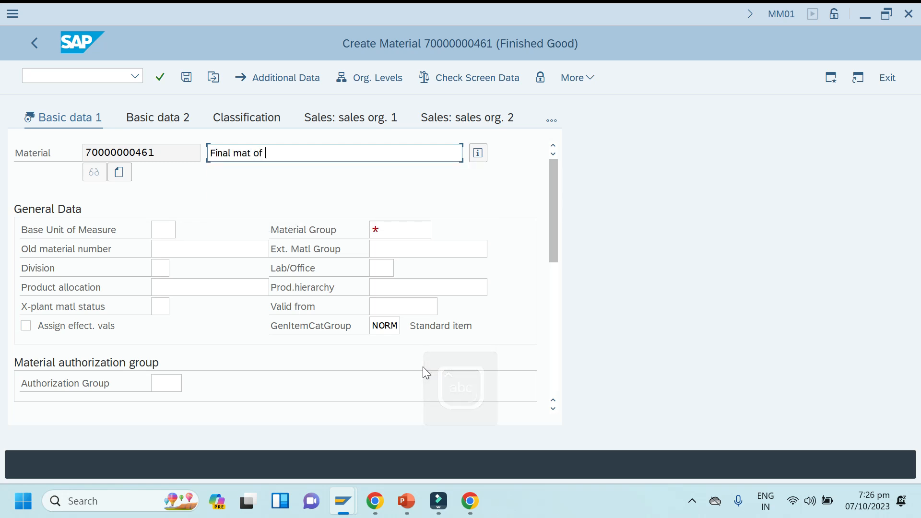
type("Car")
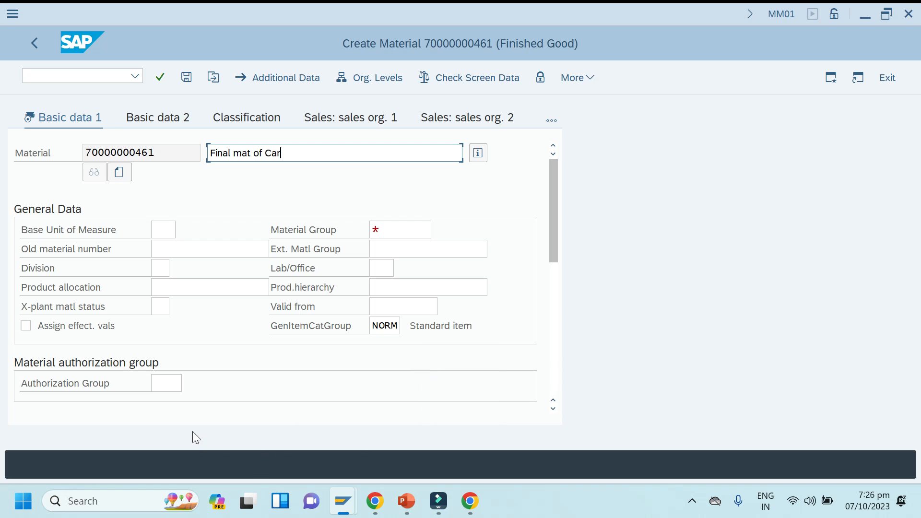
left_click(163, 229)
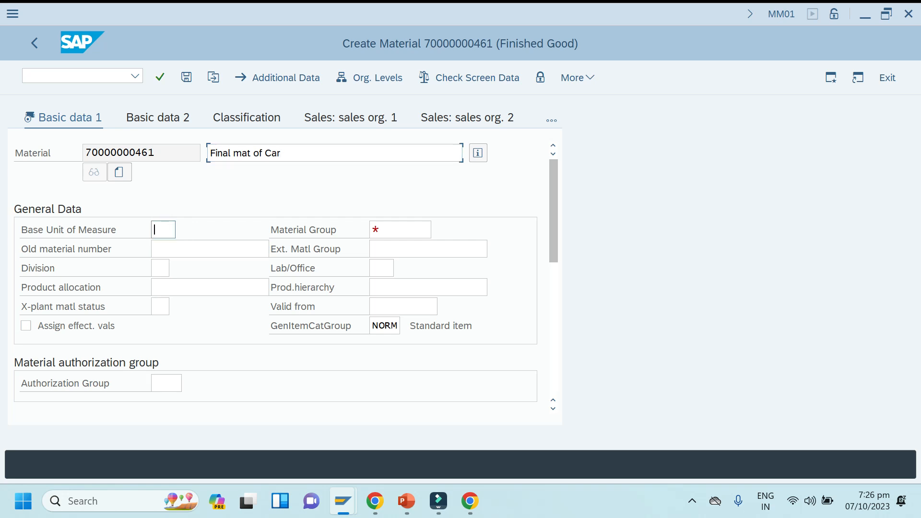
left_click(182, 230)
left_click(167, 245)
left_click(384, 230)
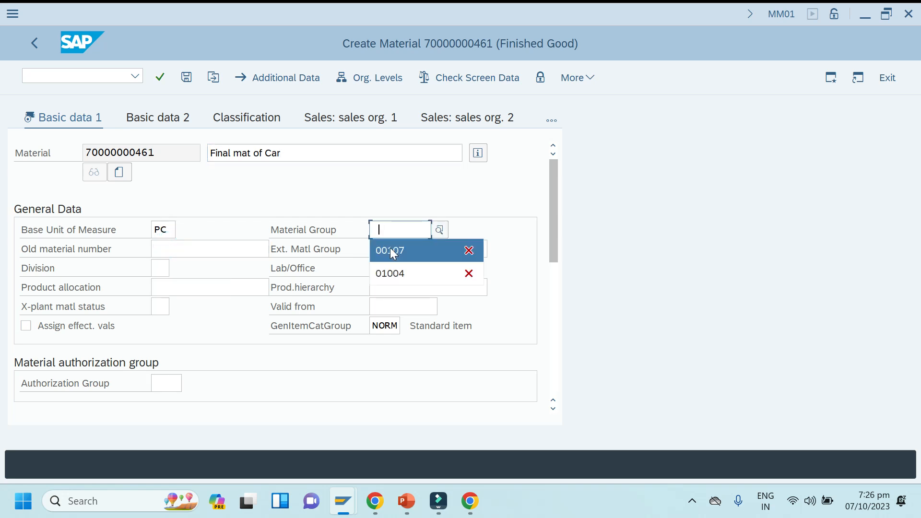
left_click(391, 250)
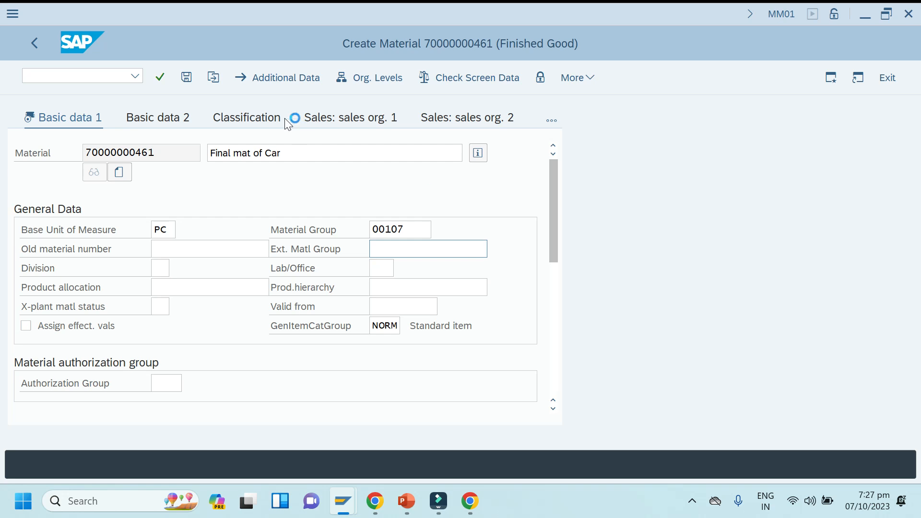
Step: Start transaction MM01 in a new GUI window and accept the proposed material type, industry sector and views
left_click(8, 17)
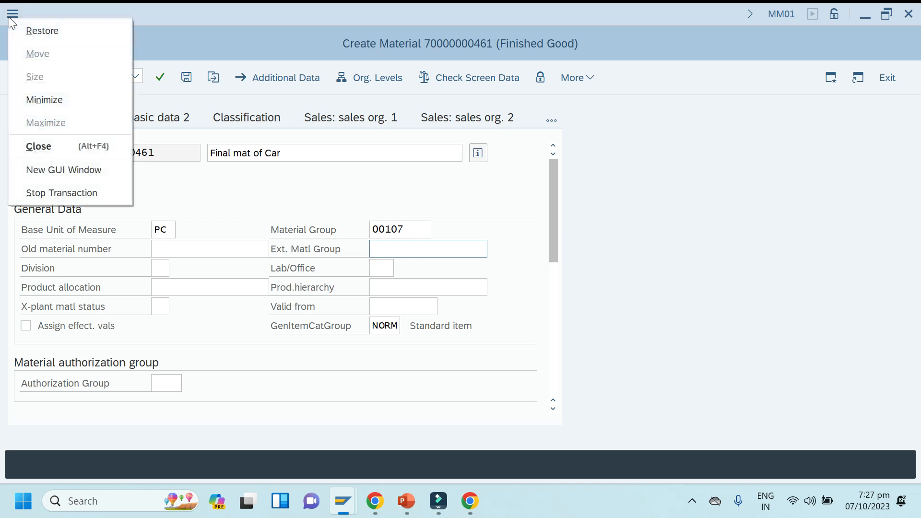
left_click(56, 166)
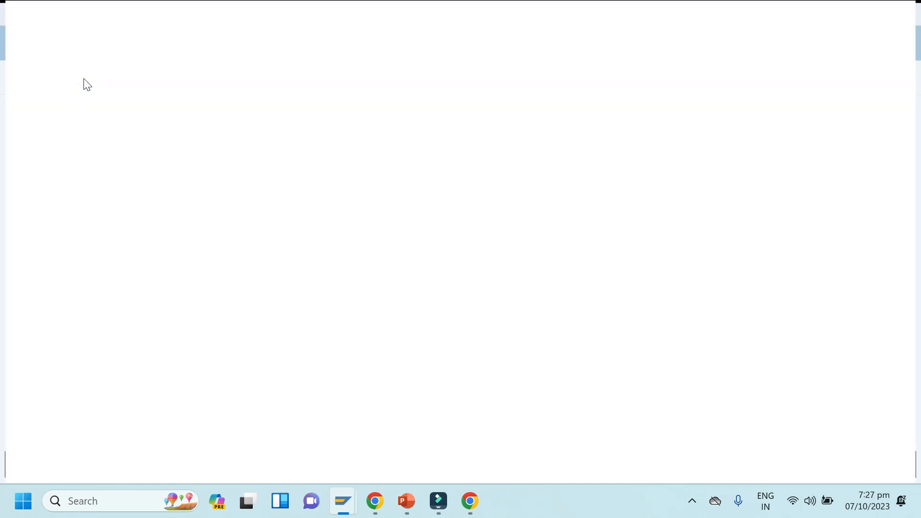
type("MM01")
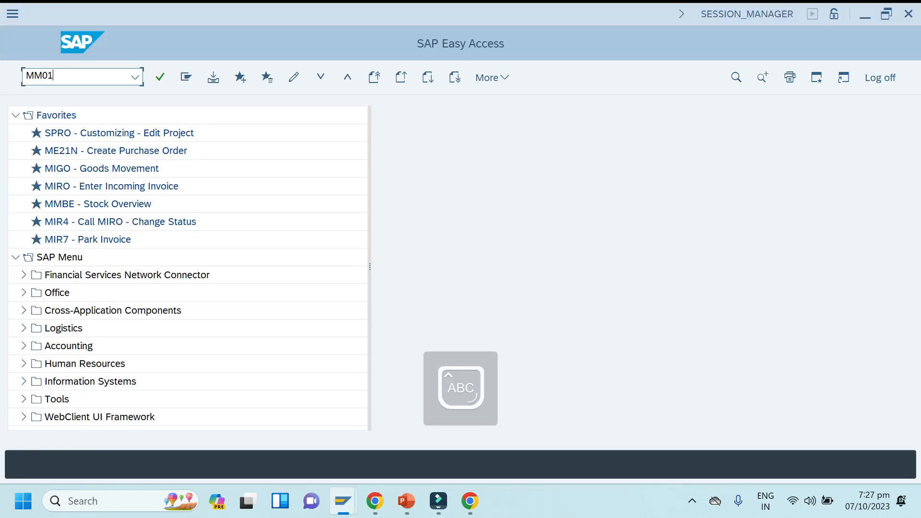
key("Return")
key("Return")
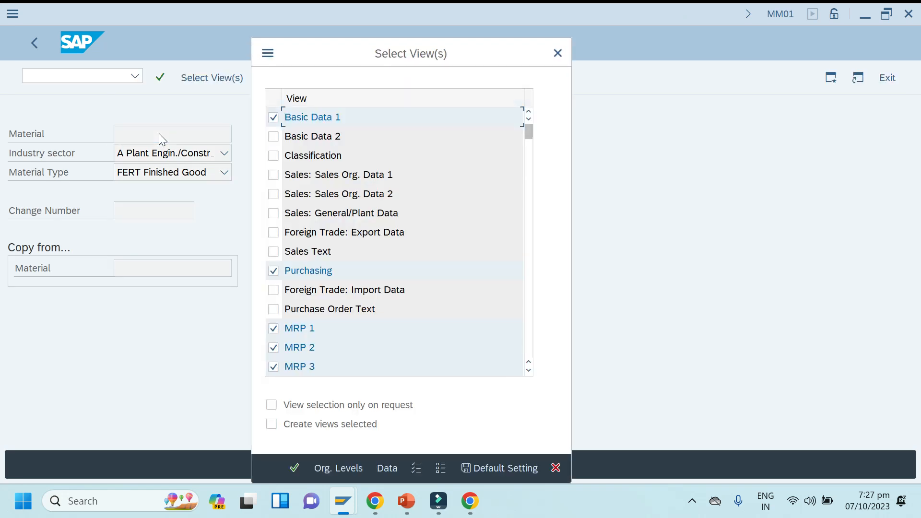
key("Return")
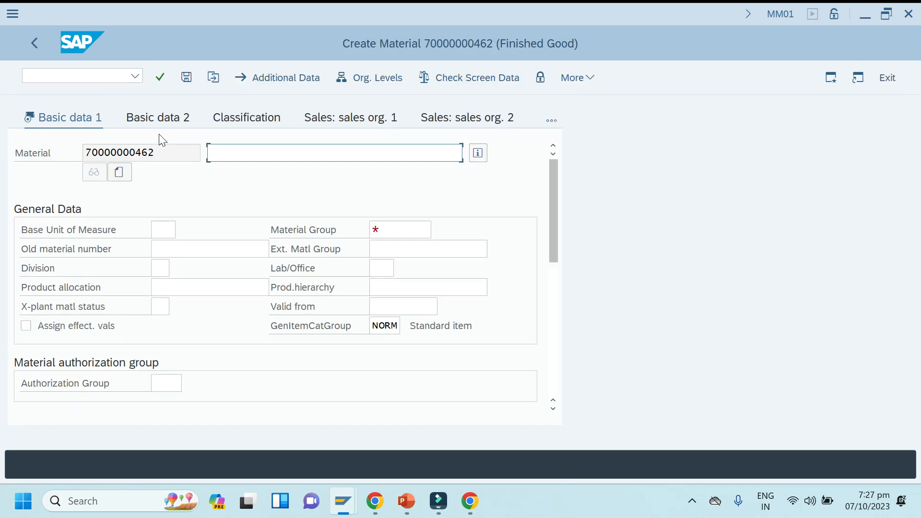
Step: Describe the new material as "Final mat of car" and set its base unit of measure to PC
left_click(239, 149)
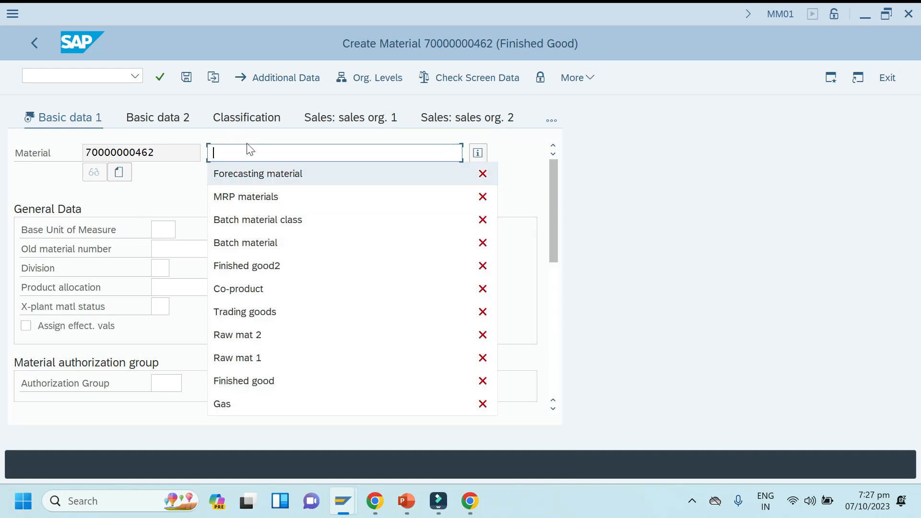
left_click(238, 149)
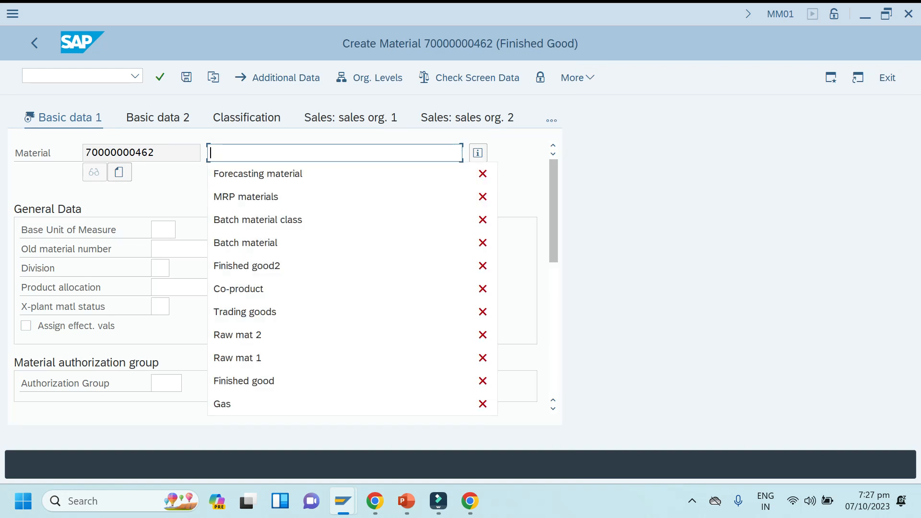
type("Final m")
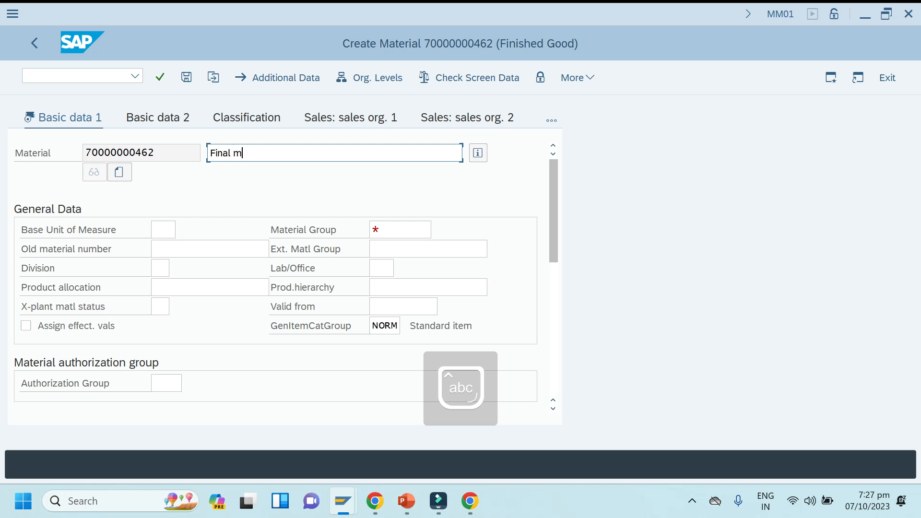
type("at of car")
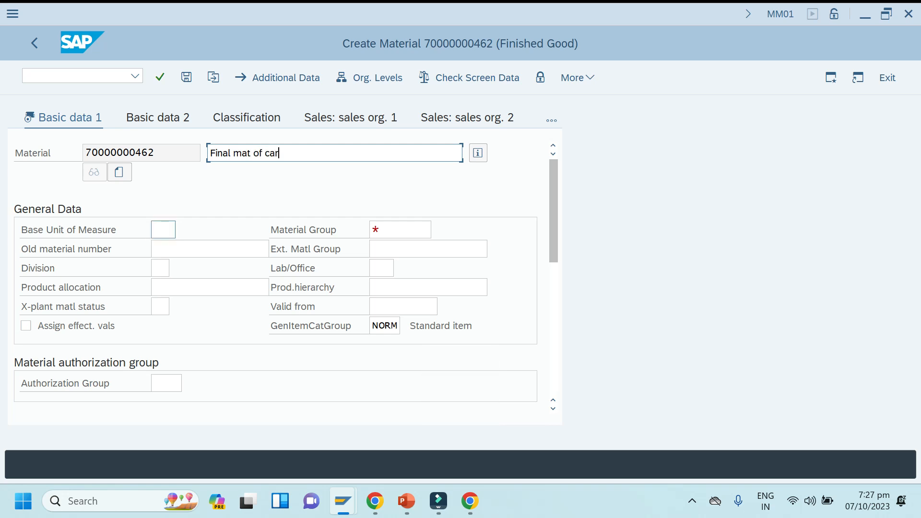
left_click(163, 229)
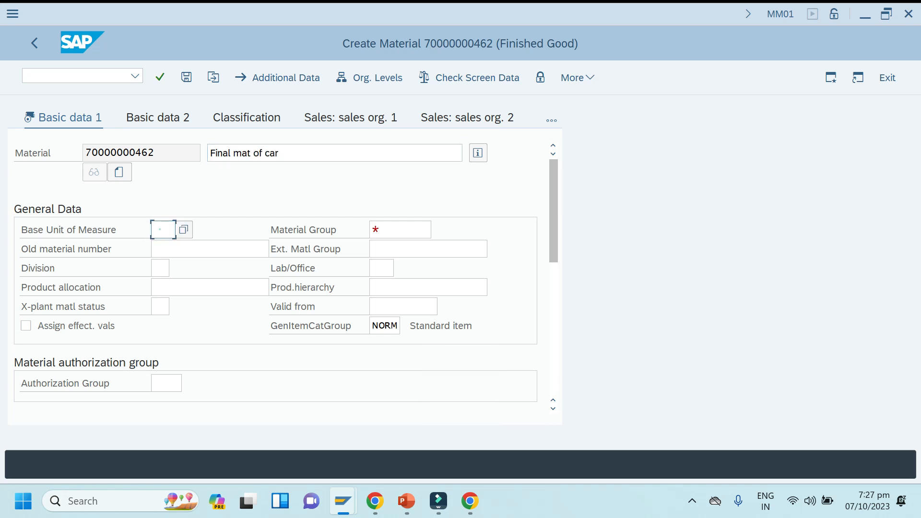
left_click(165, 250)
Step: Assign material group 00108 (Engines) from the value list and continue to the Purchasing view
left_click(381, 229)
left_click(438, 231)
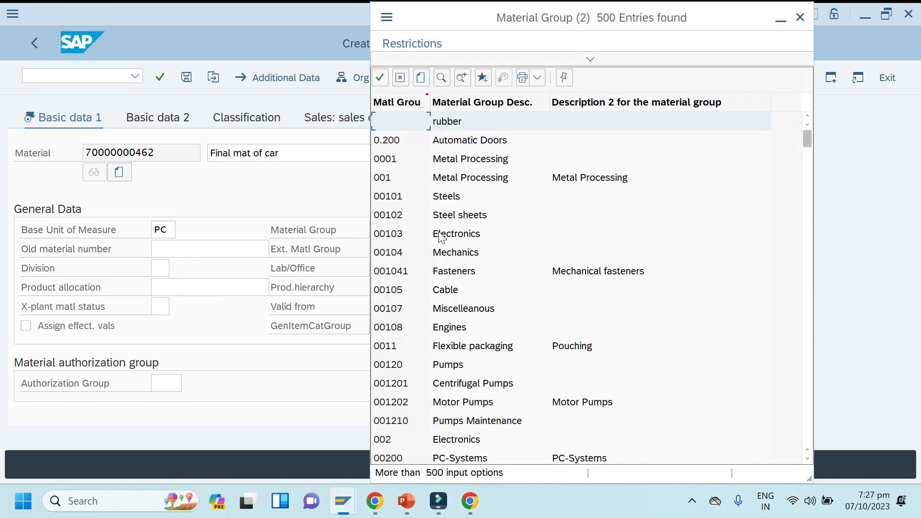
left_click(442, 328)
key("Return")
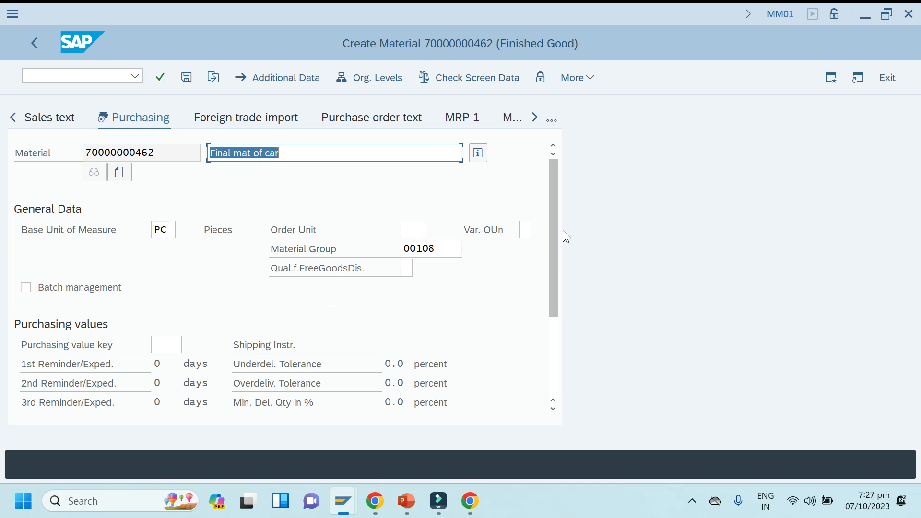
Step: Step through the remaining views of the unfinished material and leave it without saving
mouse_move(554, 227)
left_mouse_down()
mouse_move(554, 245)
mouse_move(553, 225)
left_mouse_up()
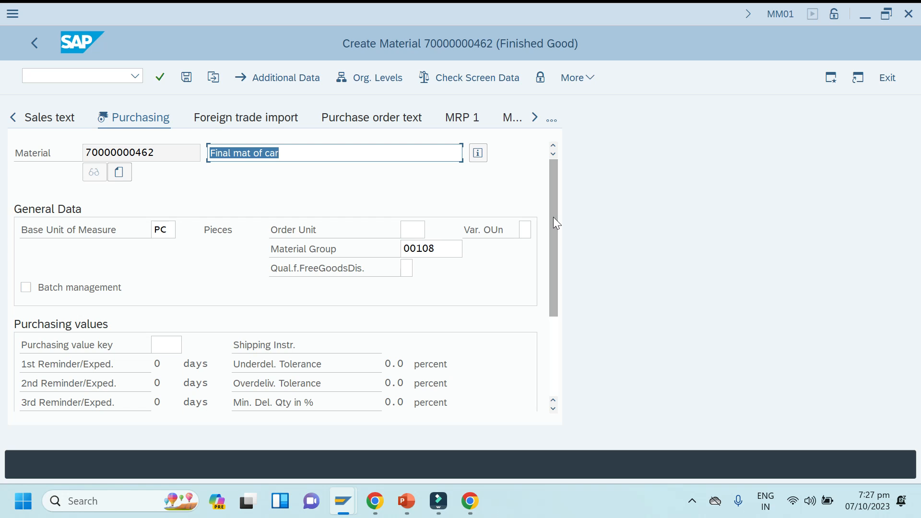
key("Return")
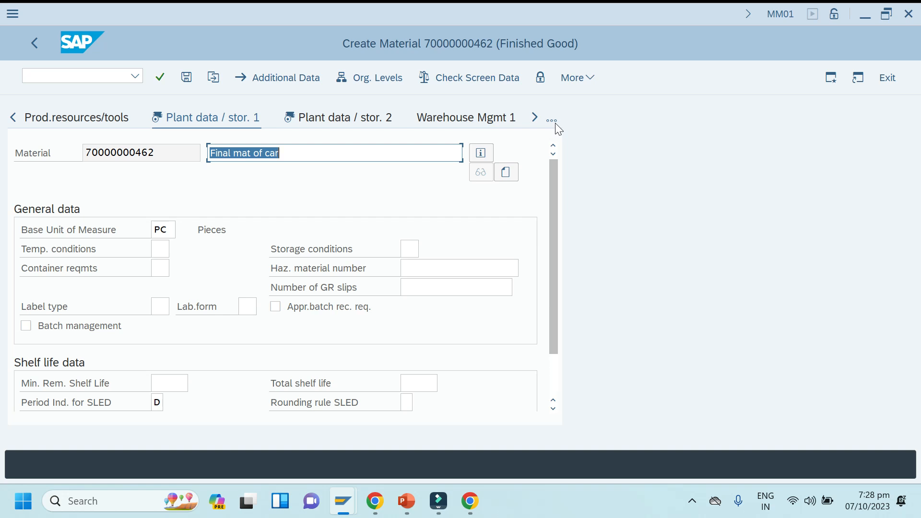
key("Return")
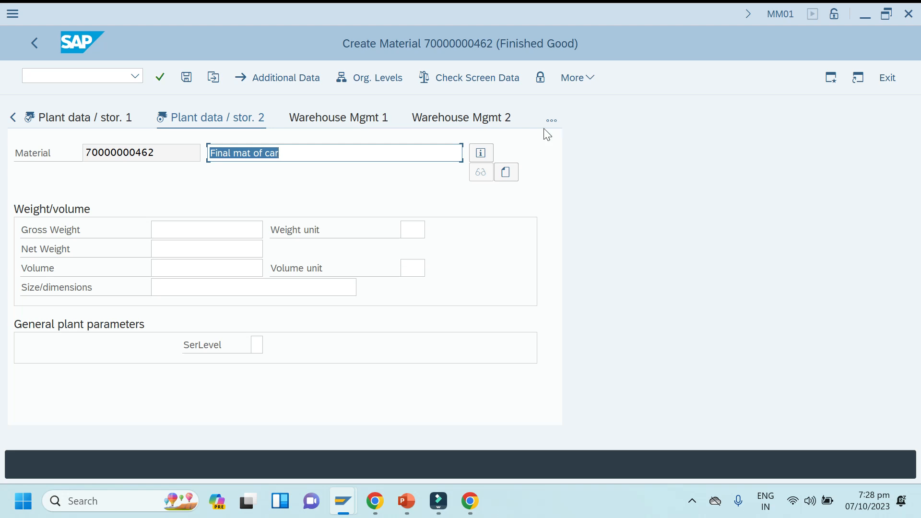
left_click(38, 39)
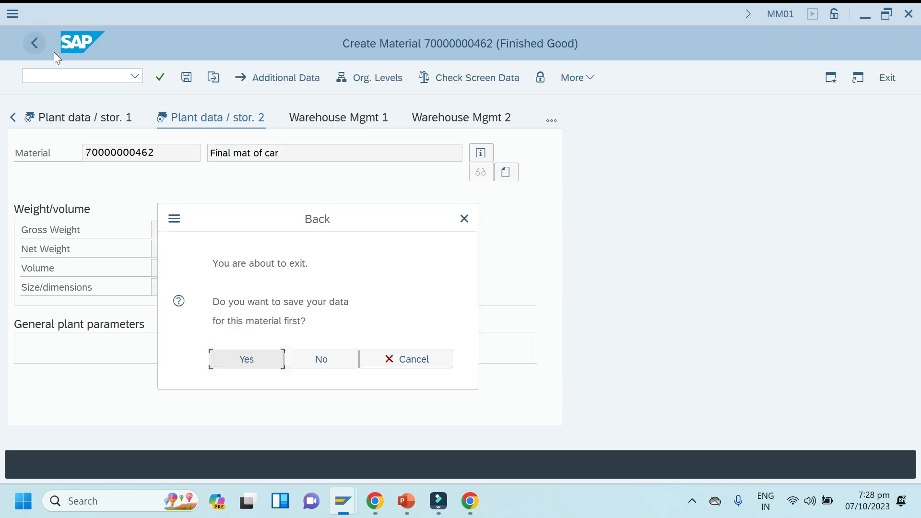
left_click(321, 361)
left_click(322, 360)
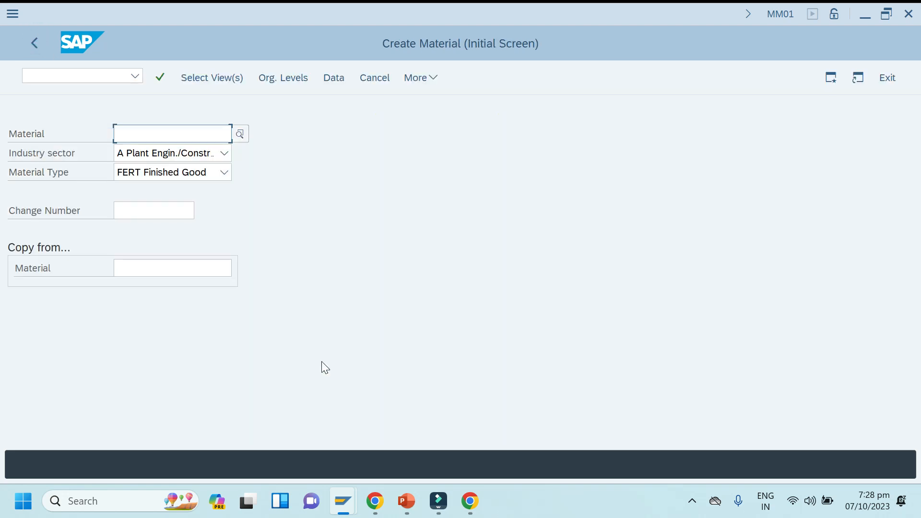
Step: Restart the finished-good material with the proposed views and set the organizational levels to plant 1003 and storage location 0001
key("Return")
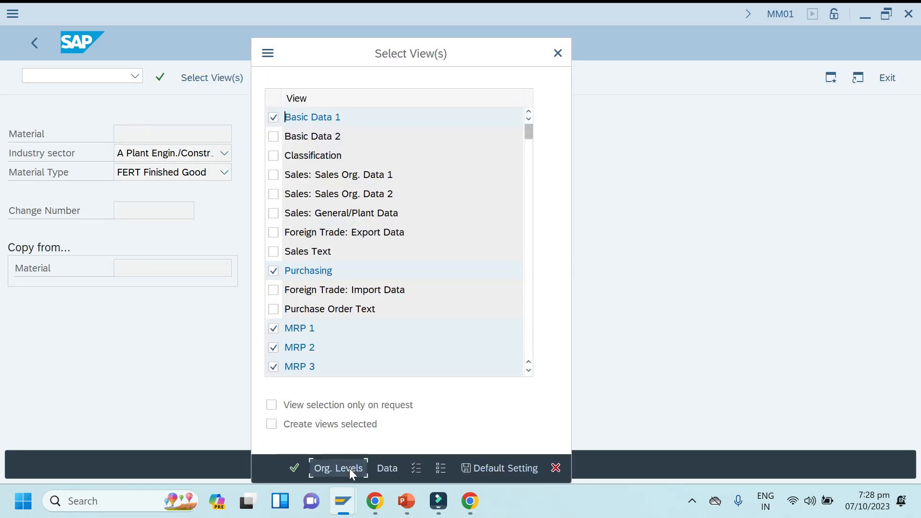
left_click(349, 468)
type("1")
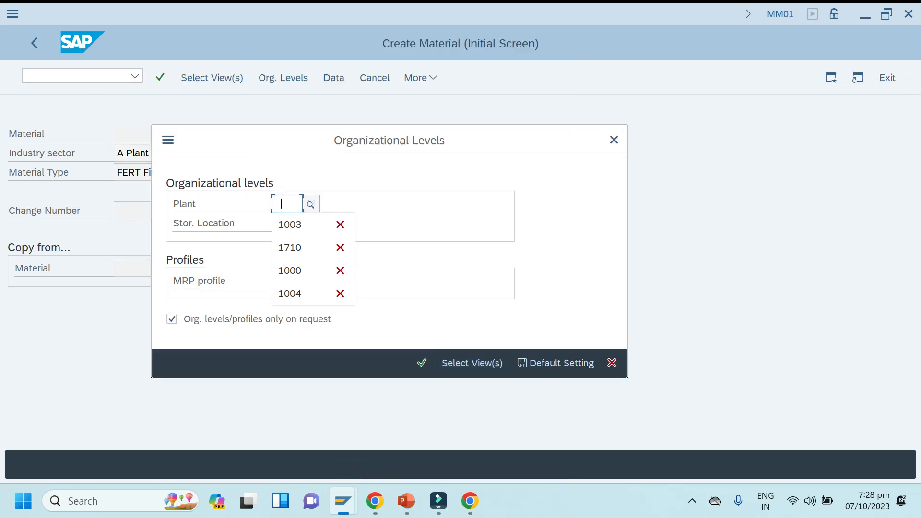
left_click(291, 224)
left_click(287, 223)
type("003")
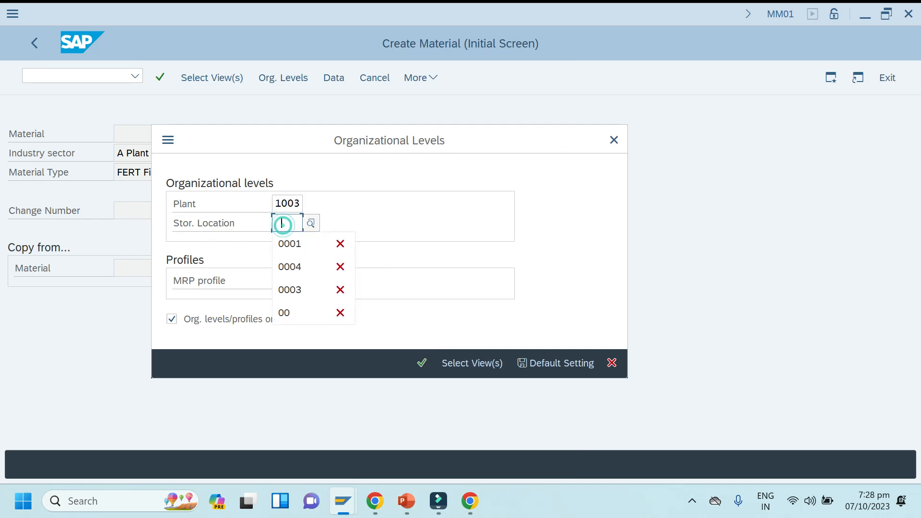
left_click(287, 241)
Step: Assign MRP profile PD01 and confirm the organizational levels
left_click(287, 280)
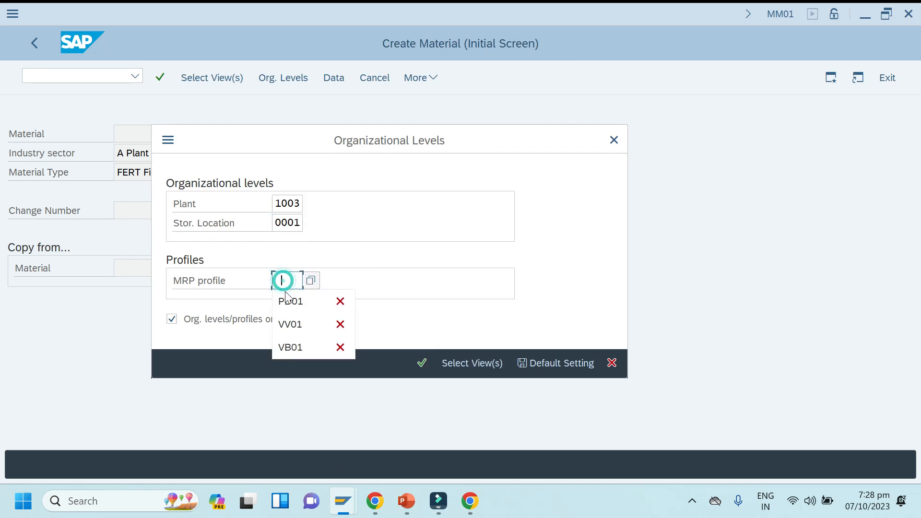
left_click(287, 298)
left_click(422, 364)
Step: Describe the material as "Final mat of car" with base unit of measure PC and material group 00108, and continue to the Purchasing view
left_click(266, 160)
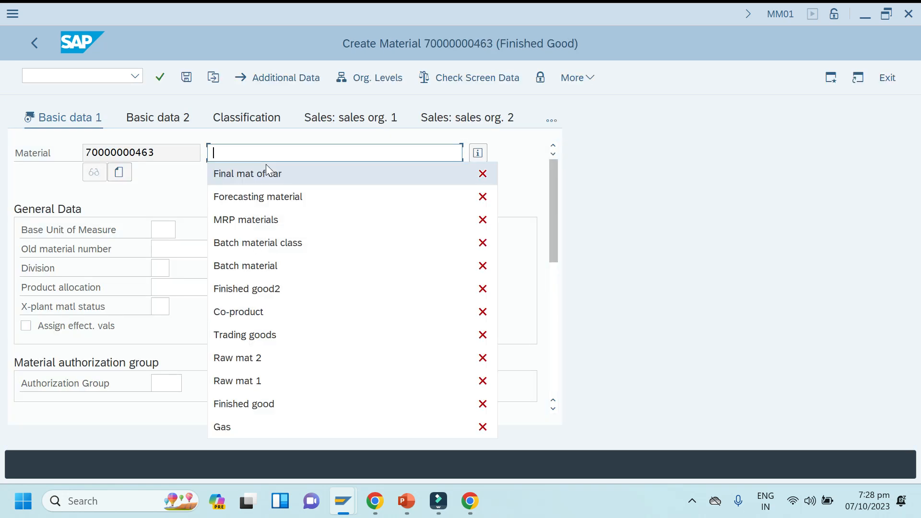
left_click(249, 184)
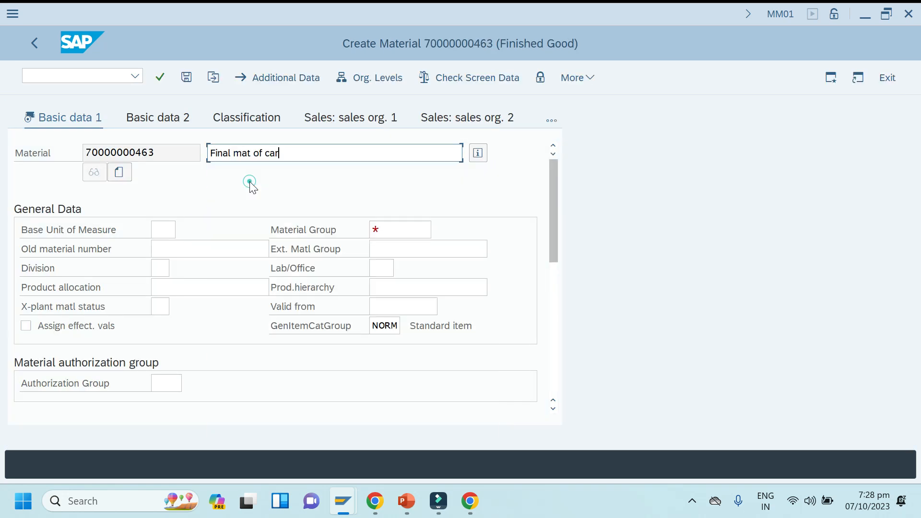
left_click(173, 230)
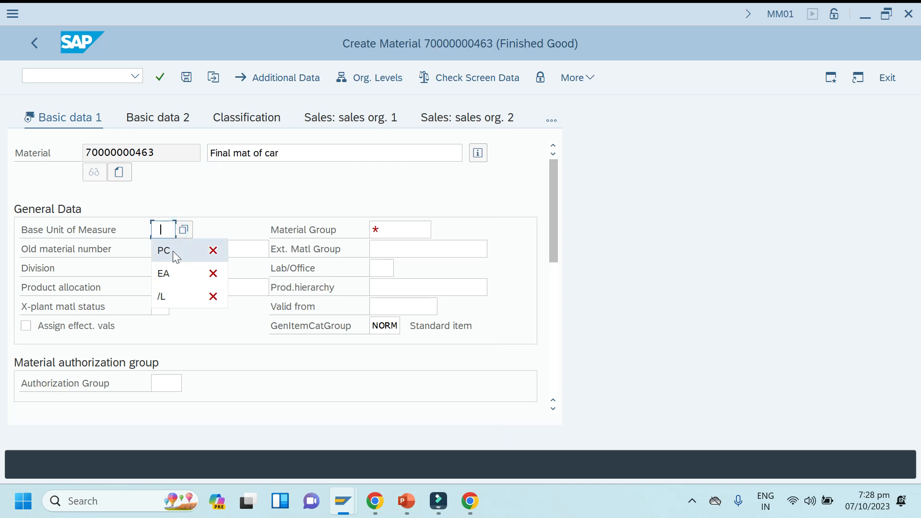
left_click(162, 257)
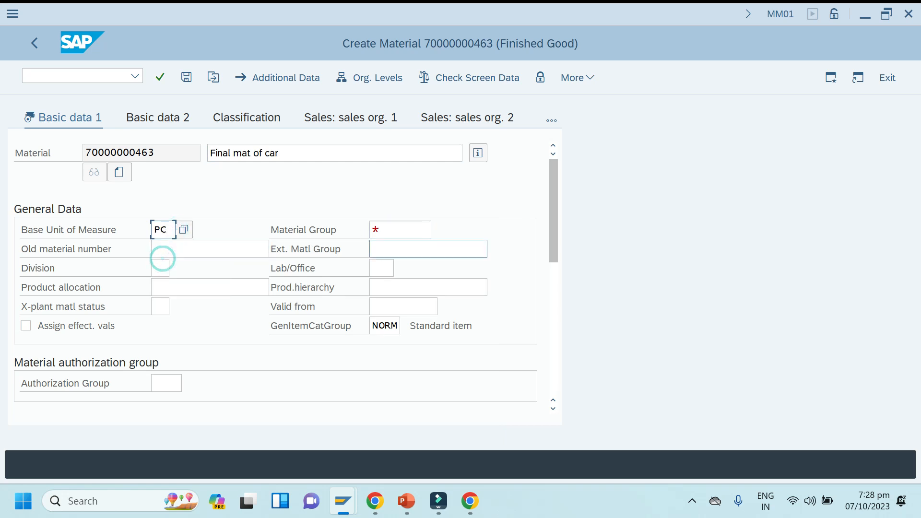
left_click(397, 227)
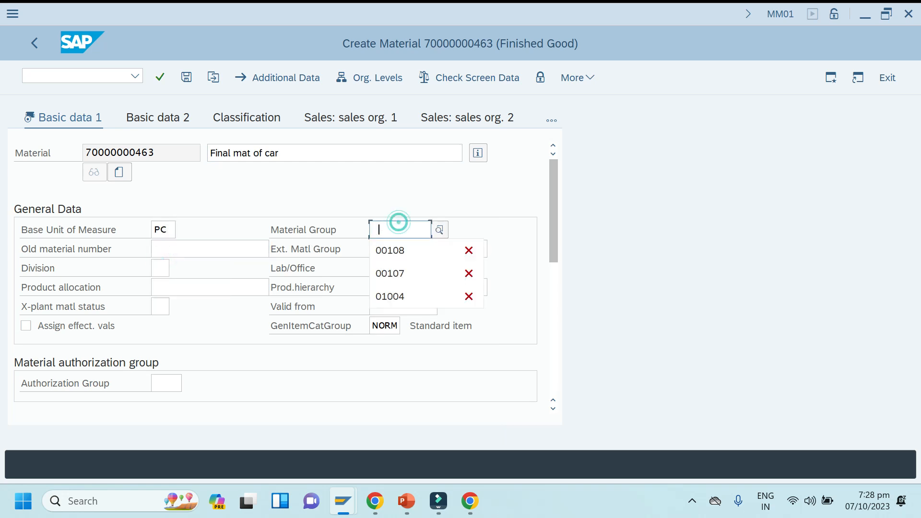
left_click(396, 249)
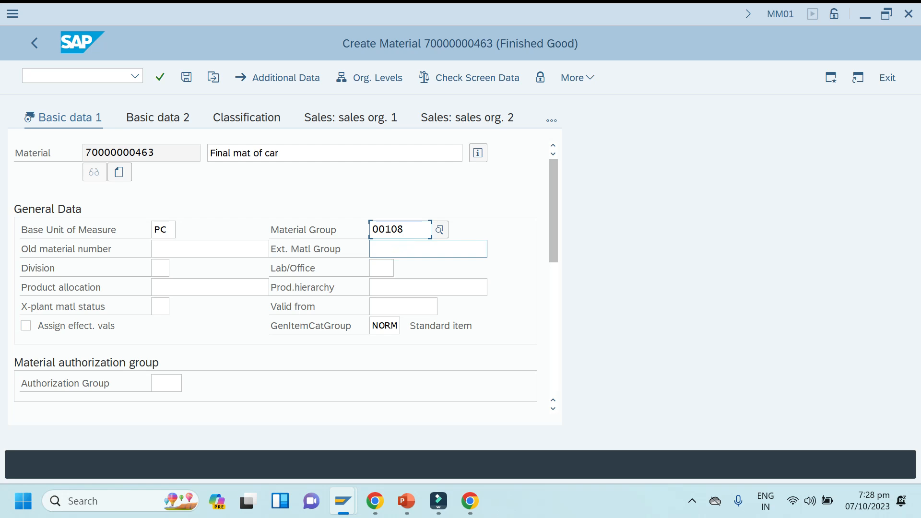
key("Return")
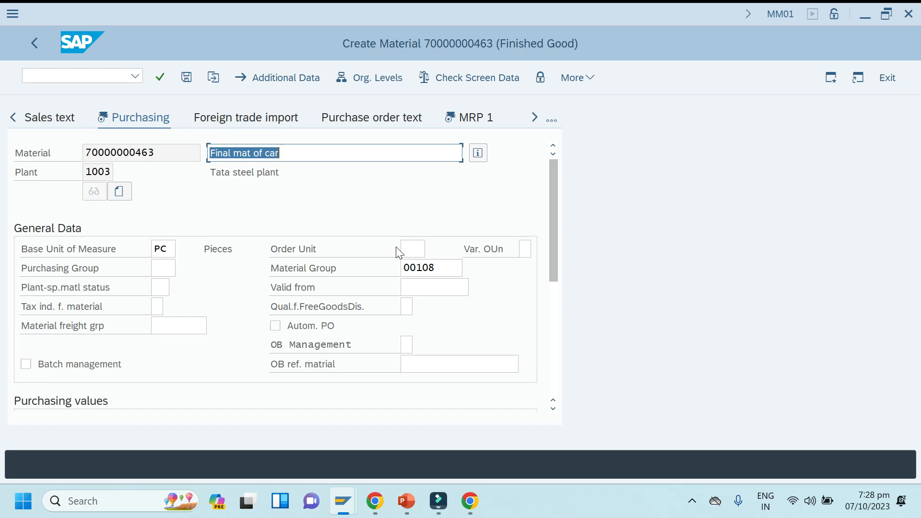
Step: Set the purchasing group to 001 (ROH) and continue to the MRP 1 view
left_click(168, 267)
type("001")
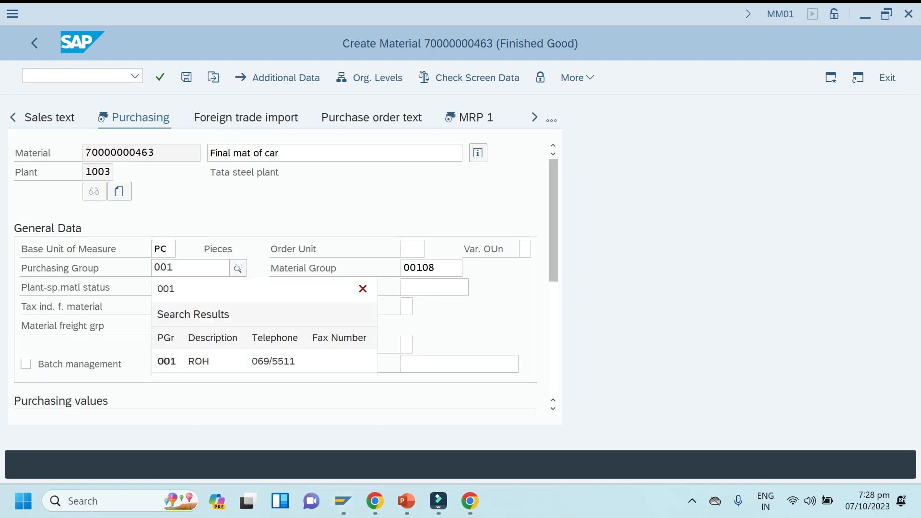
left_click(173, 361)
key("Return")
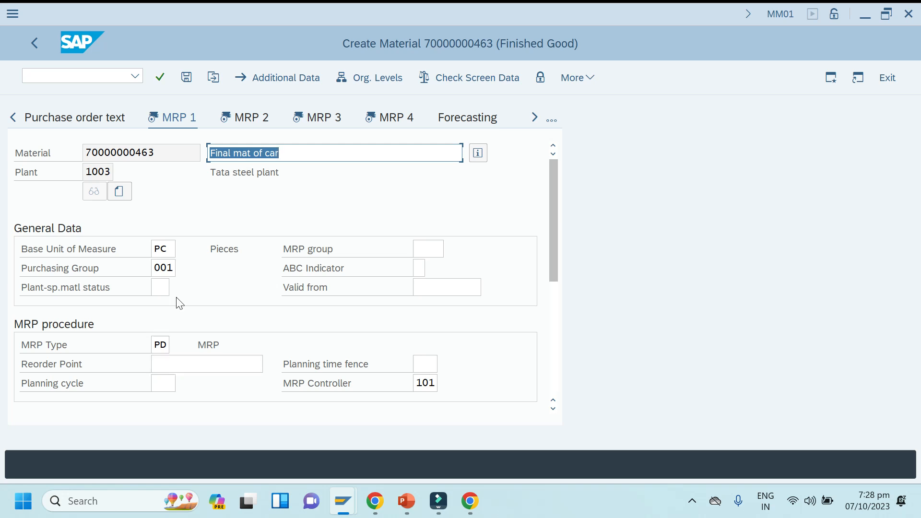
Step: Set the MRP controller to 000 for plant 1003 from the list of possible values
left_click(161, 344)
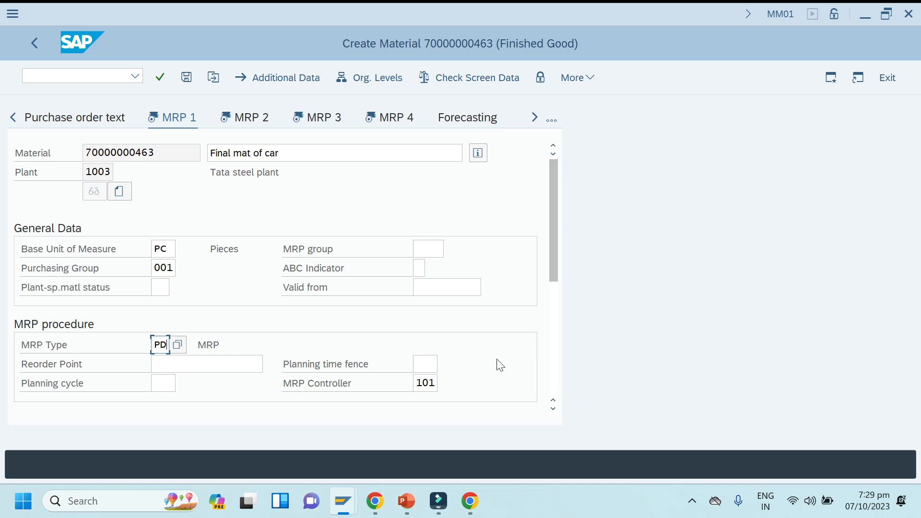
left_click_drag(554, 260, 549, 306)
left_click(425, 287)
left_click(445, 287)
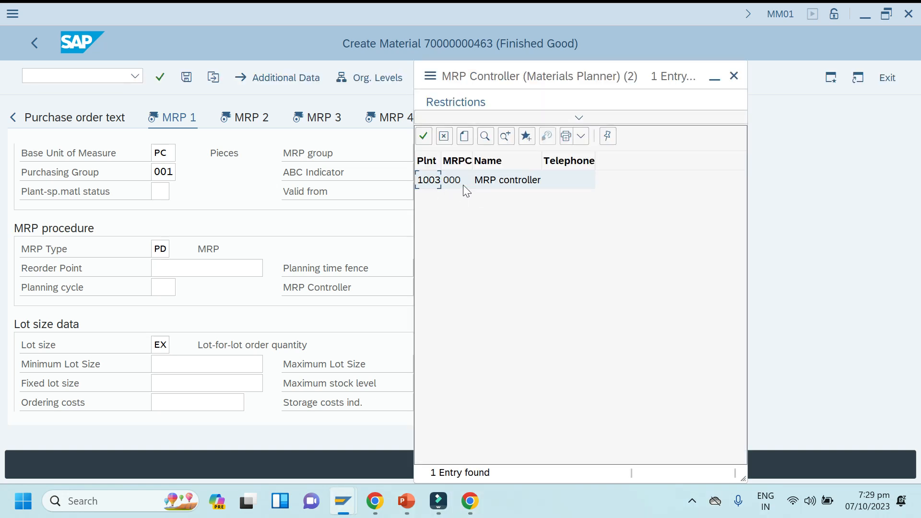
left_click(431, 180)
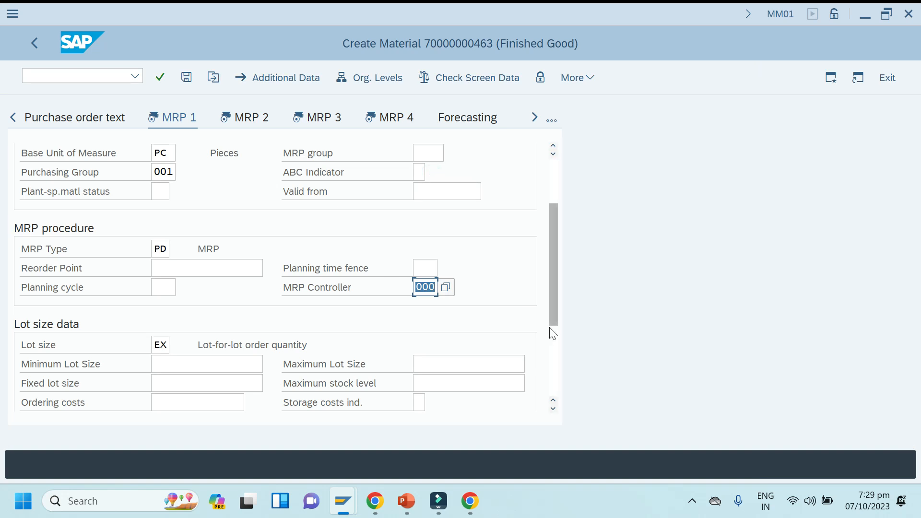
Step: Keep lot size EX (lot-for-lot order quantity) and continue to the MRP 2 view
left_click(168, 345)
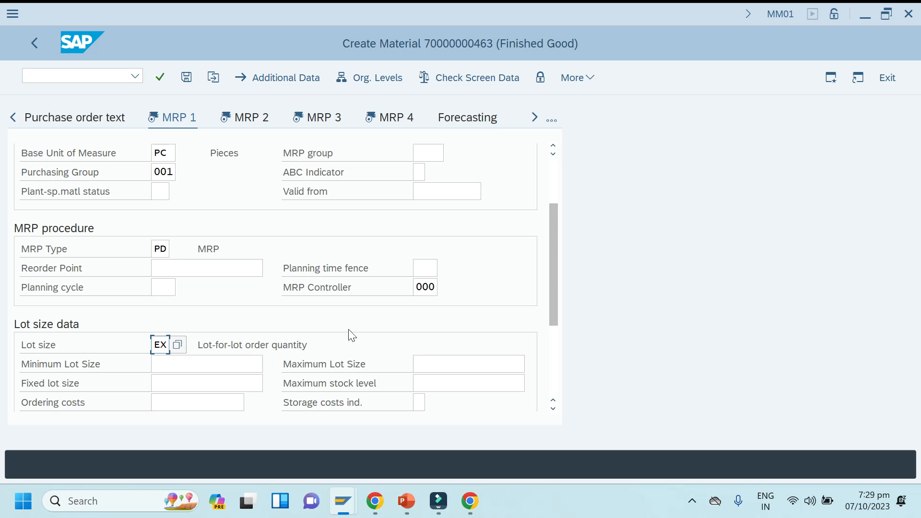
mouse_move(553, 281)
left_mouse_down()
mouse_move(546, 360)
mouse_move(544, 296)
left_mouse_up()
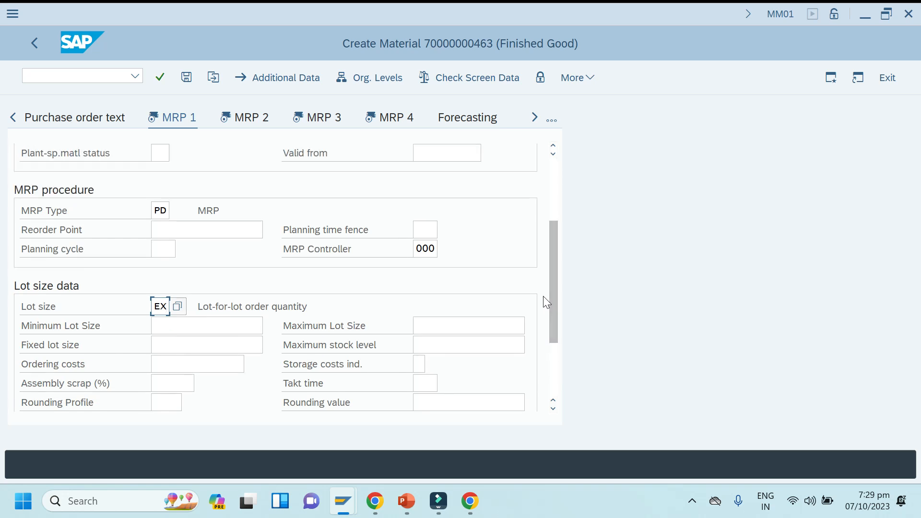
key("Return")
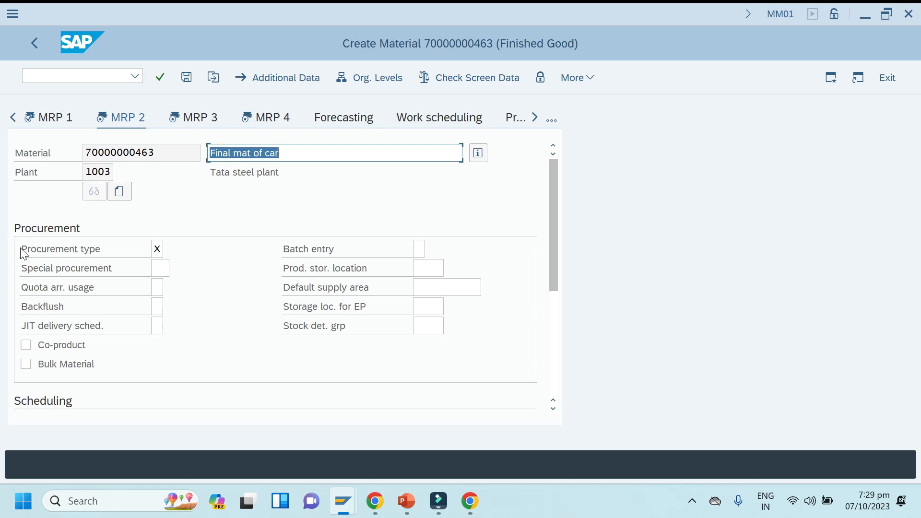
Step: Set the procurement type to E (In-house production) from the list of possible values
left_click(157, 248)
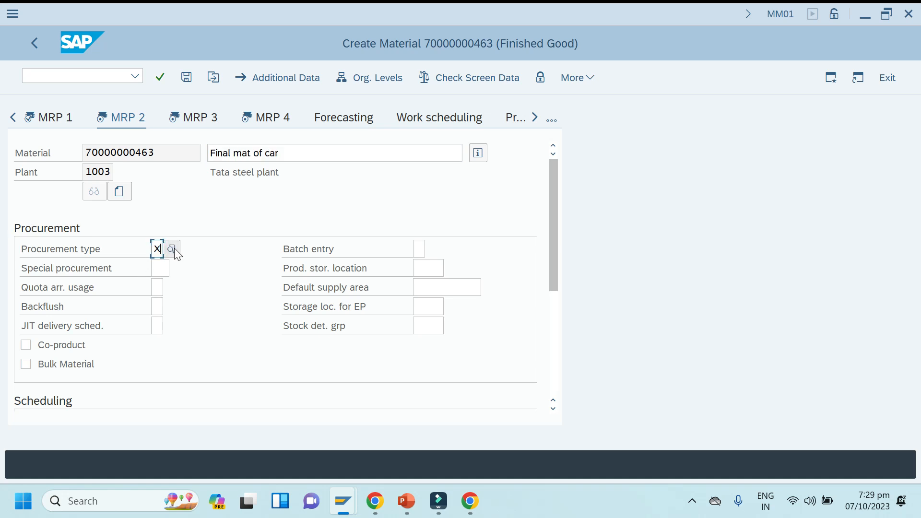
left_click(174, 248)
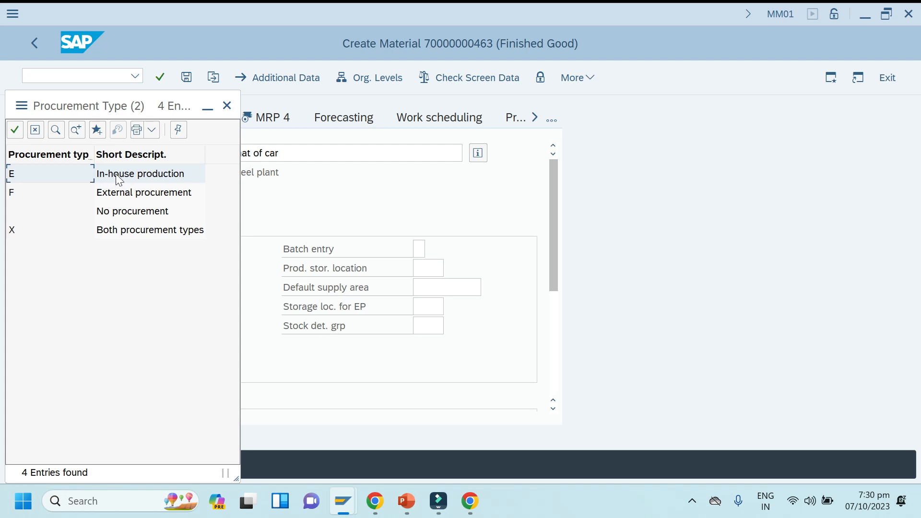
double_click(119, 178)
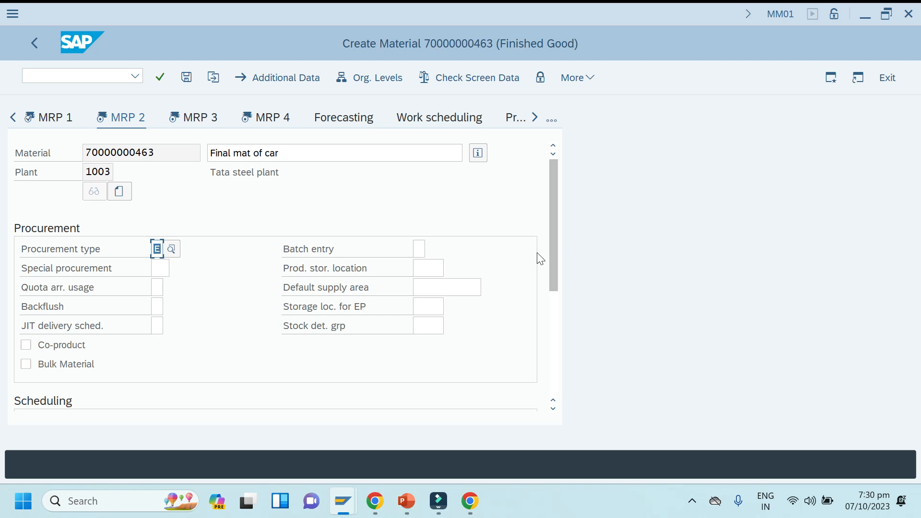
Step: Examine the special procurement types available for plant 1003 and close the list without choosing one
left_click(159, 268)
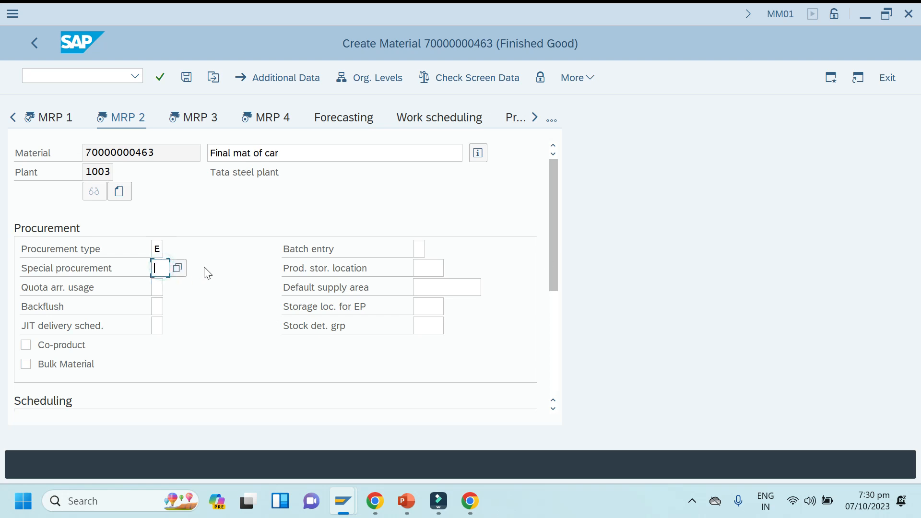
left_click(181, 267)
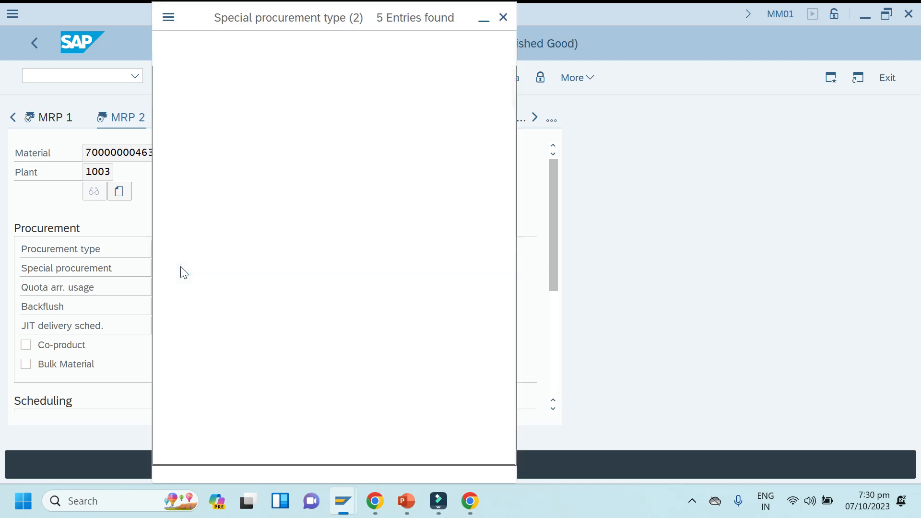
left_click(165, 144)
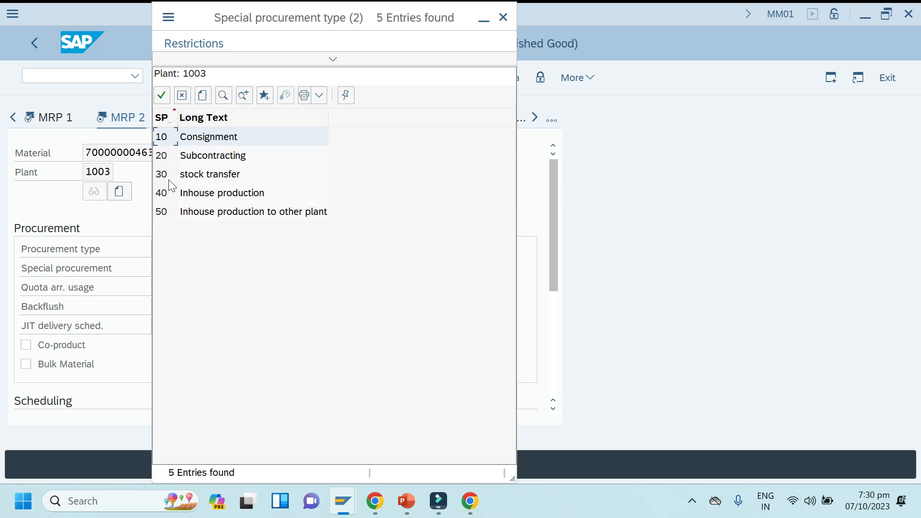
left_click(182, 96)
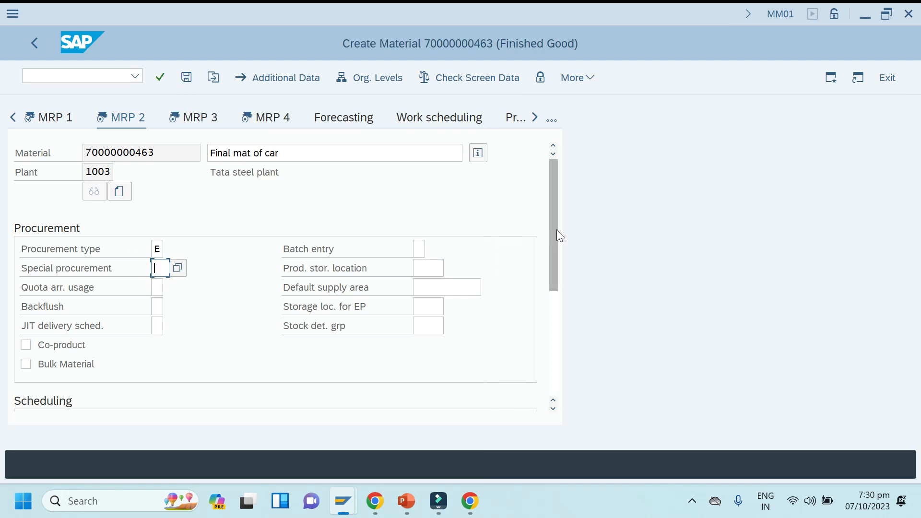
Step: Read the help documentation for the in-house production time in the Scheduling section and close it
right_click(551, 282)
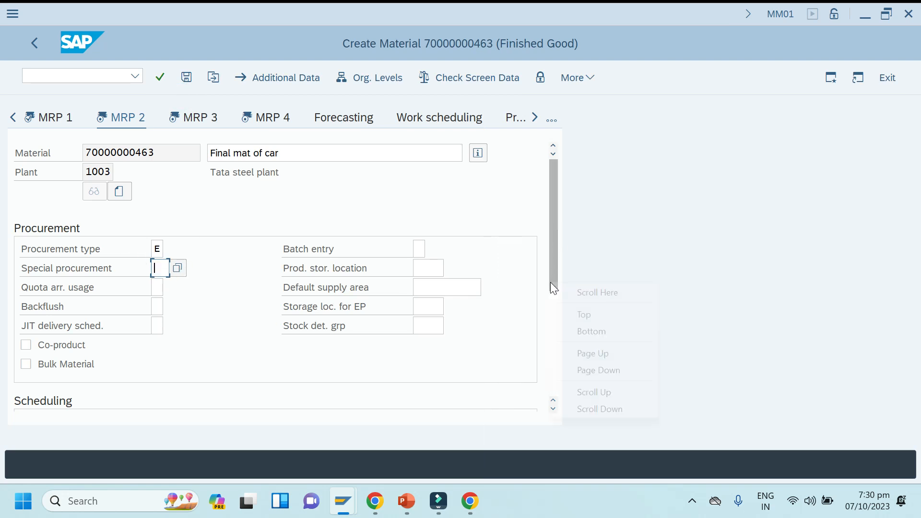
left_click(617, 209)
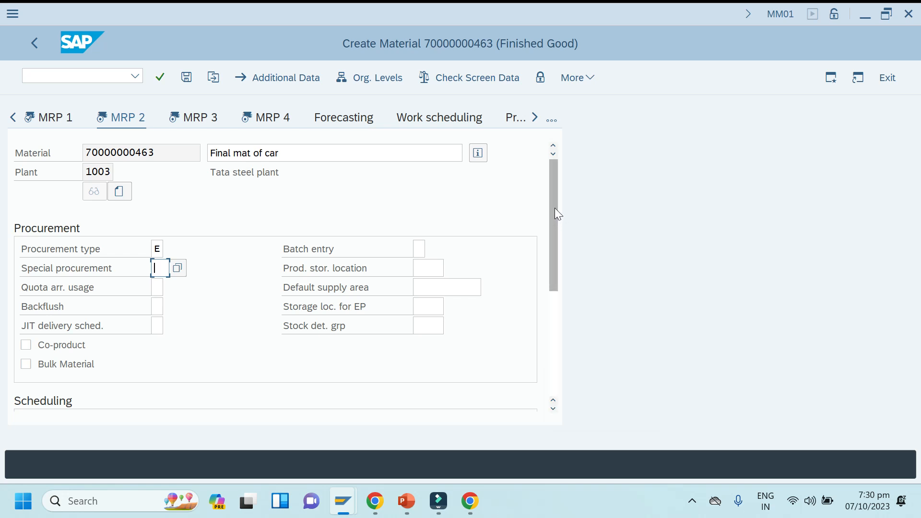
left_click(617, 203)
left_click(553, 409)
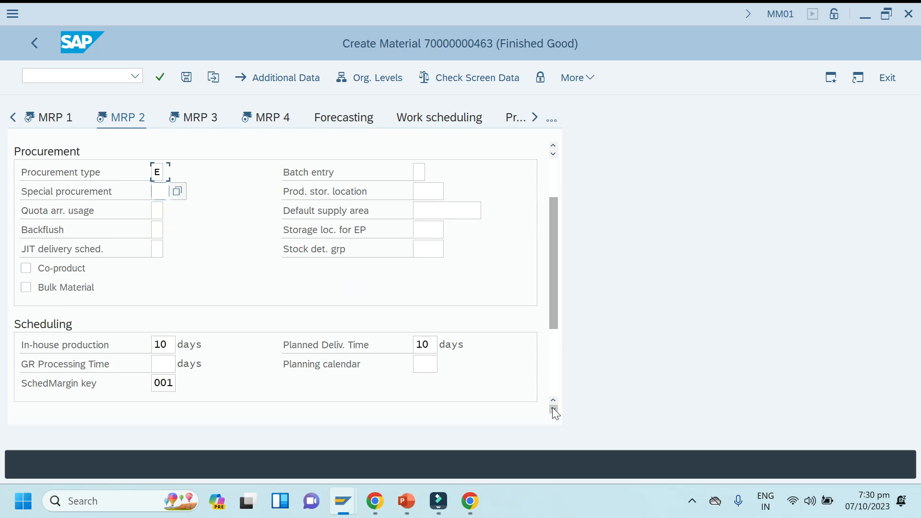
left_click(553, 408)
left_click(167, 306)
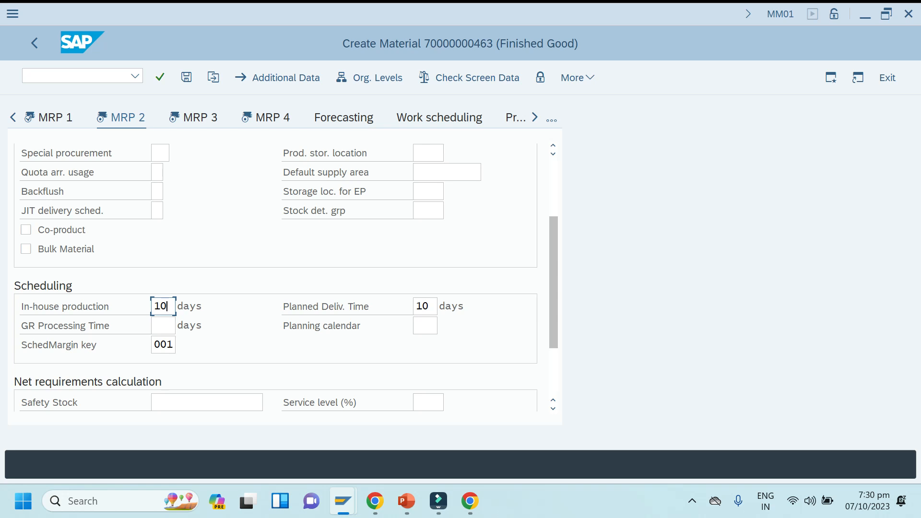
left_click(168, 305)
right_click(174, 307)
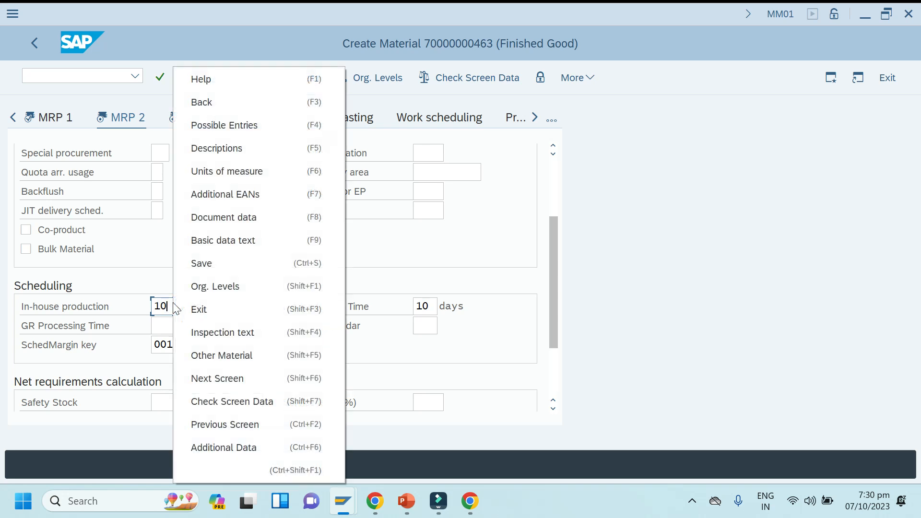
left_click(214, 86)
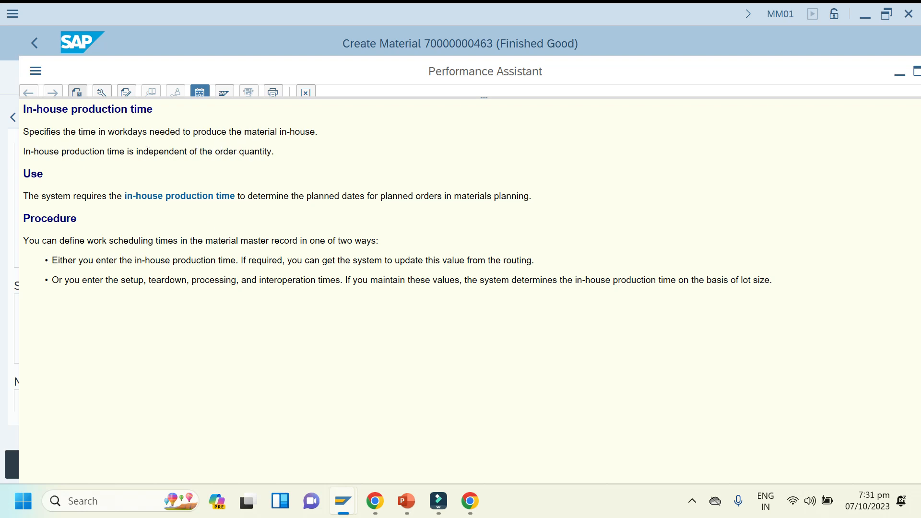
left_click(307, 92)
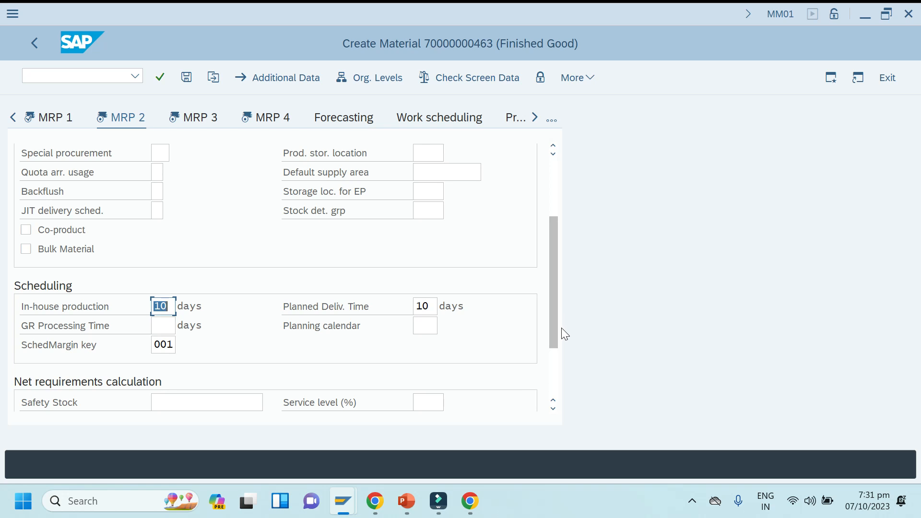
Step: Set the scheduling margin key to 000 for plant 1003 from the list of possible values and continue to the MRP 3 view
right_click(557, 363)
left_click(557, 198)
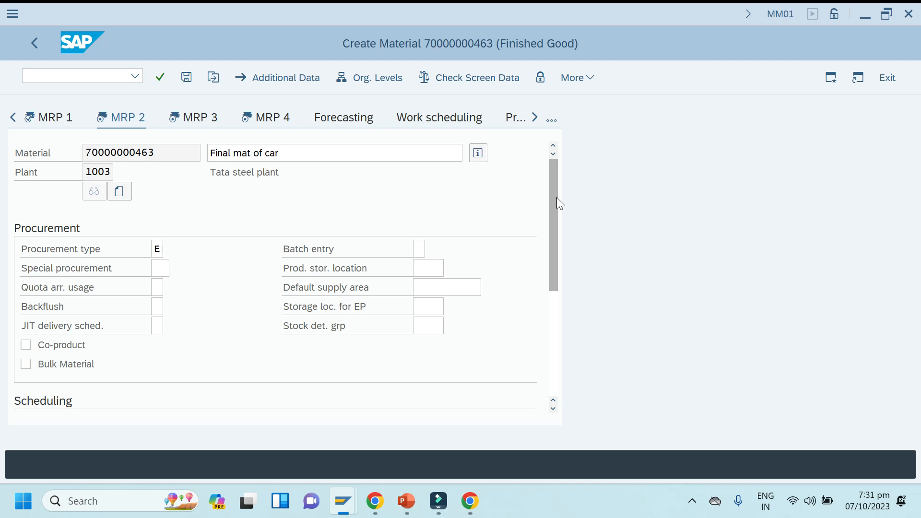
left_click(156, 326)
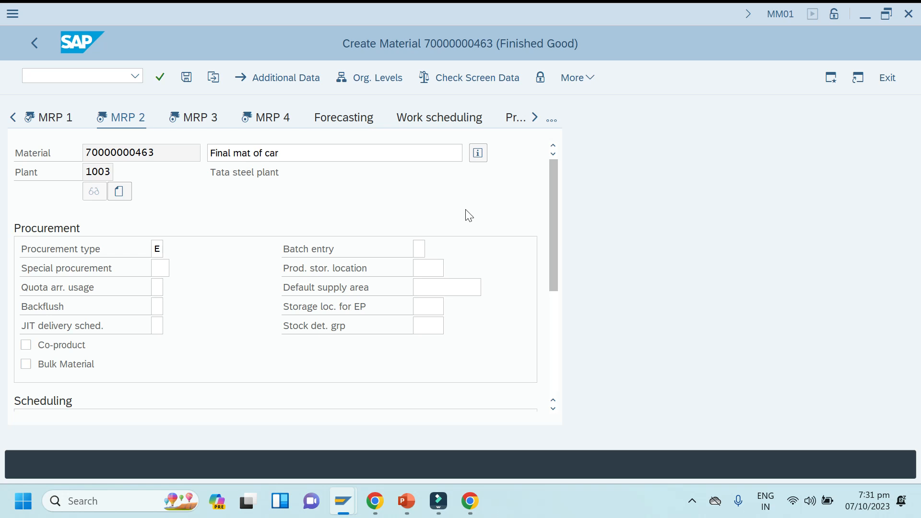
key("Return")
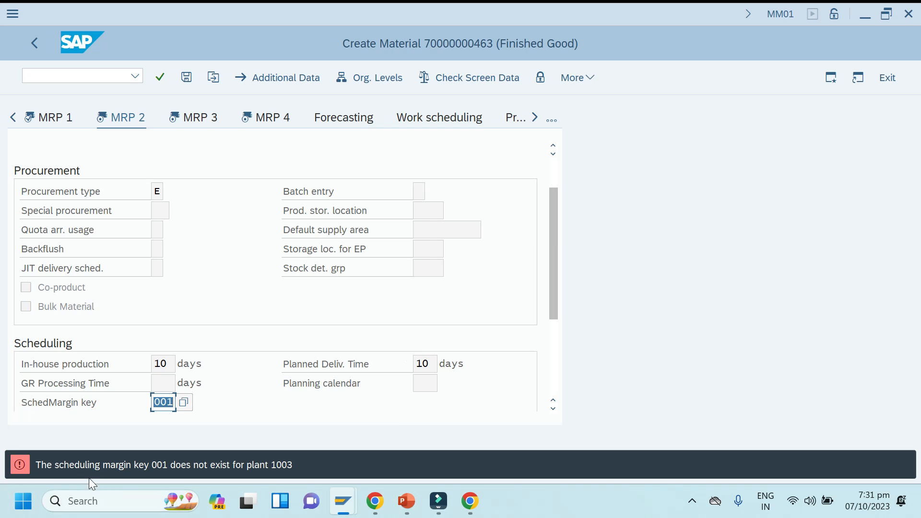
left_click(186, 408)
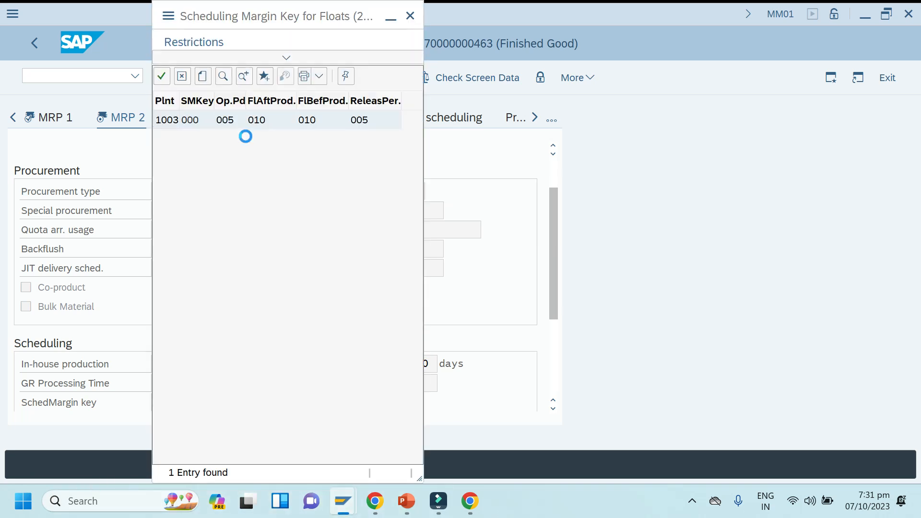
double_click(194, 120)
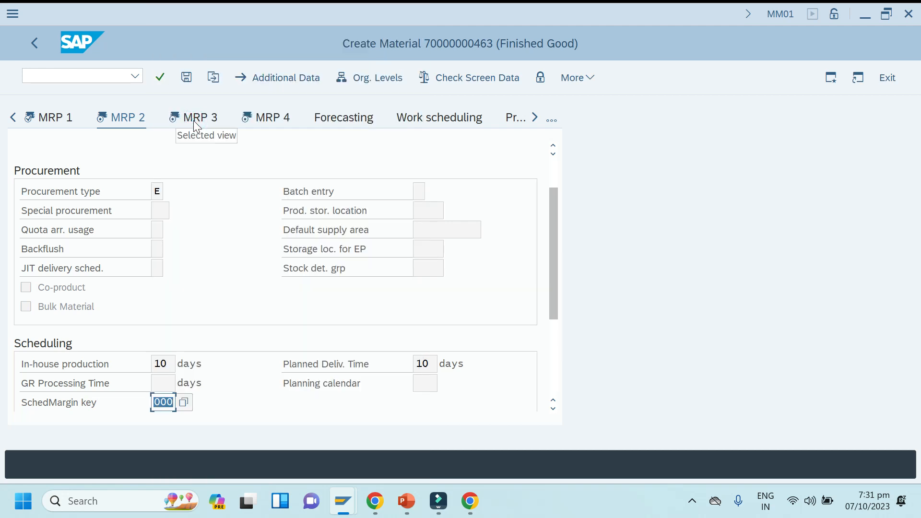
left_click(194, 120)
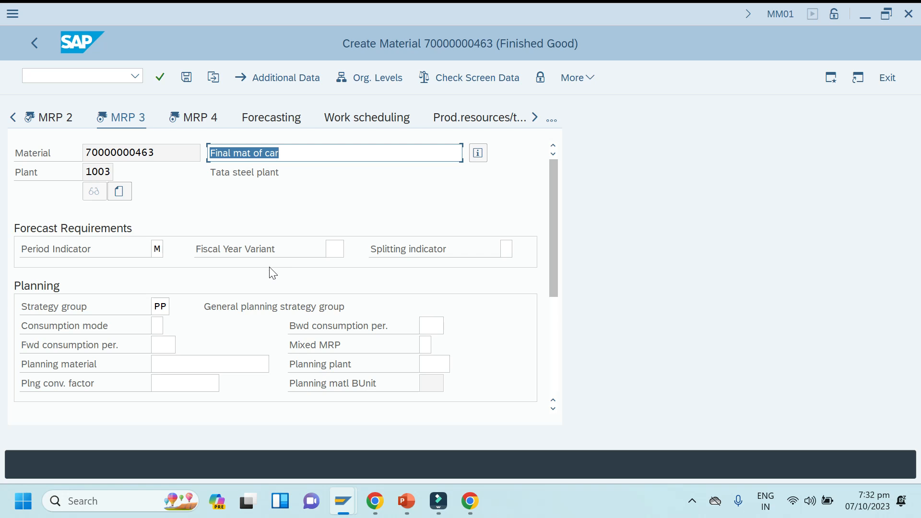
Step: Examine the details of strategy group PP without changing them and review the remaining MRP 3 fields, including the availability check
left_click(167, 307)
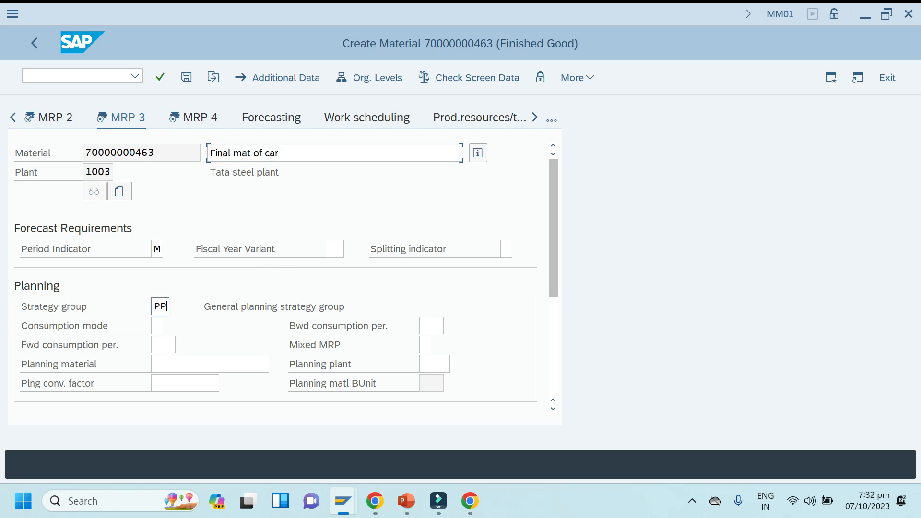
left_click(178, 308)
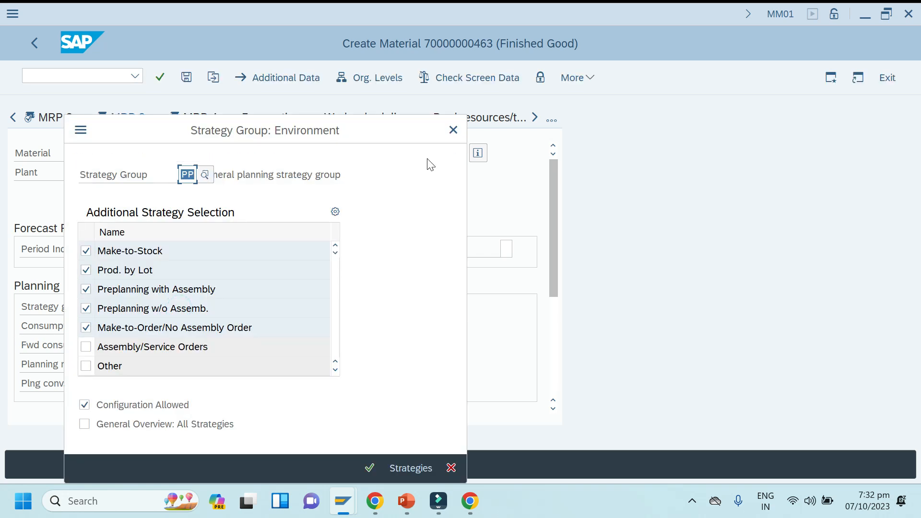
left_click(288, 176)
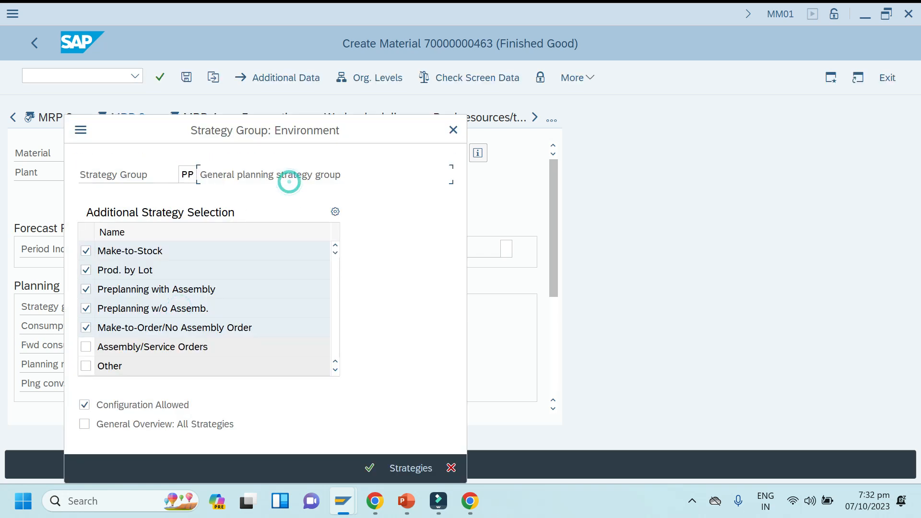
left_click(454, 129)
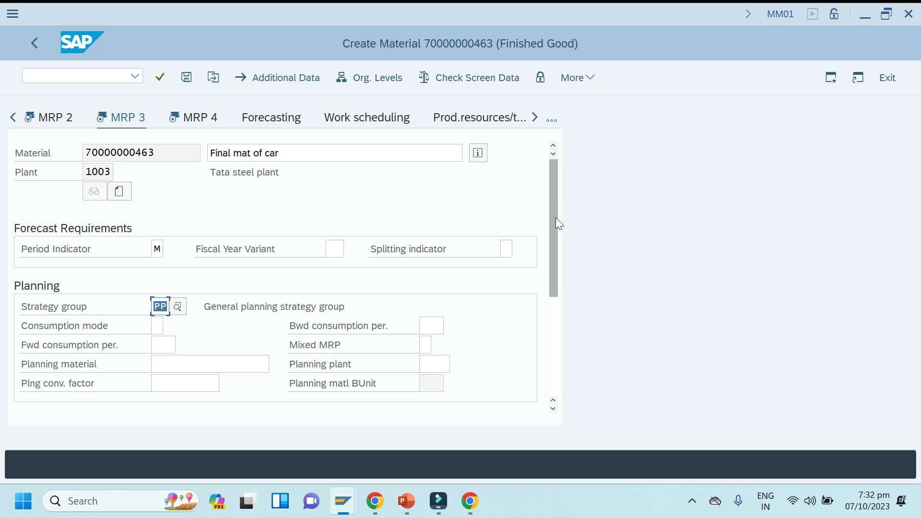
right_click(557, 281)
left_click(551, 313)
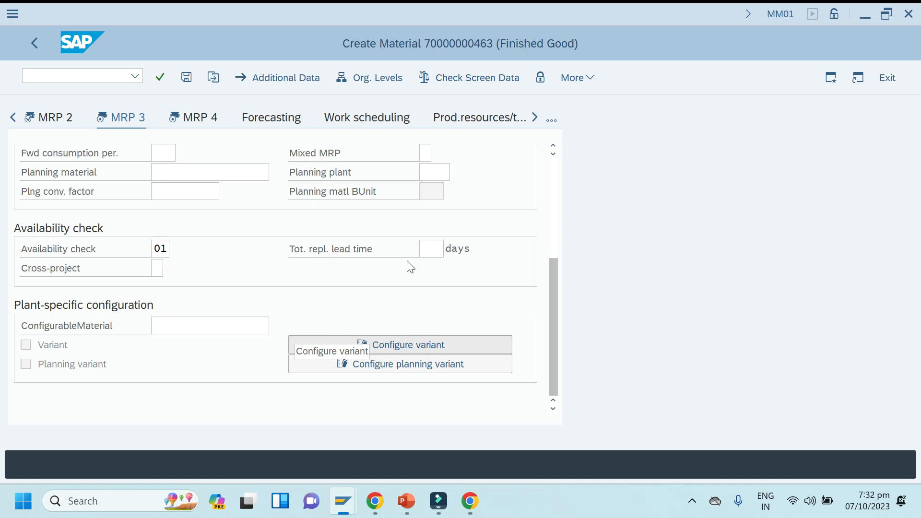
left_click_drag(556, 296, 563, 191)
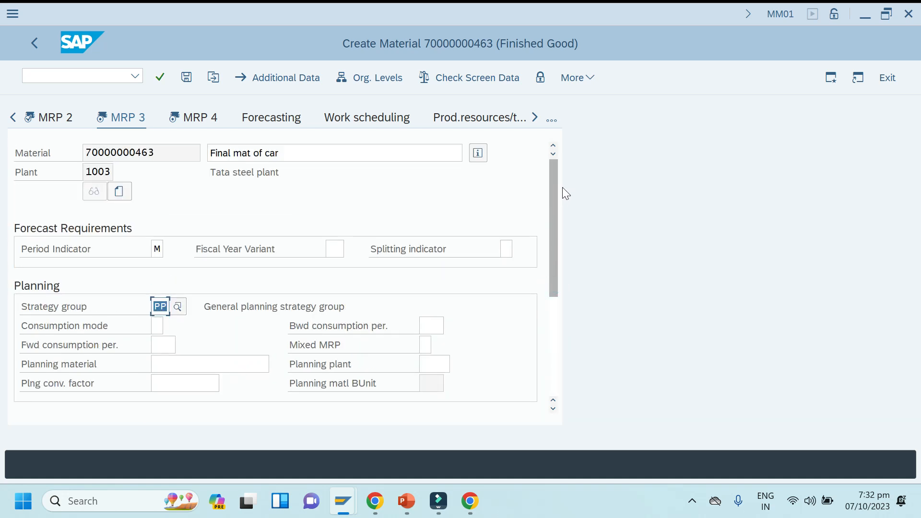
Step: Continue through the MRP 4 and both plant data/storage views with their default values to the Accounting 1 view
key("Return")
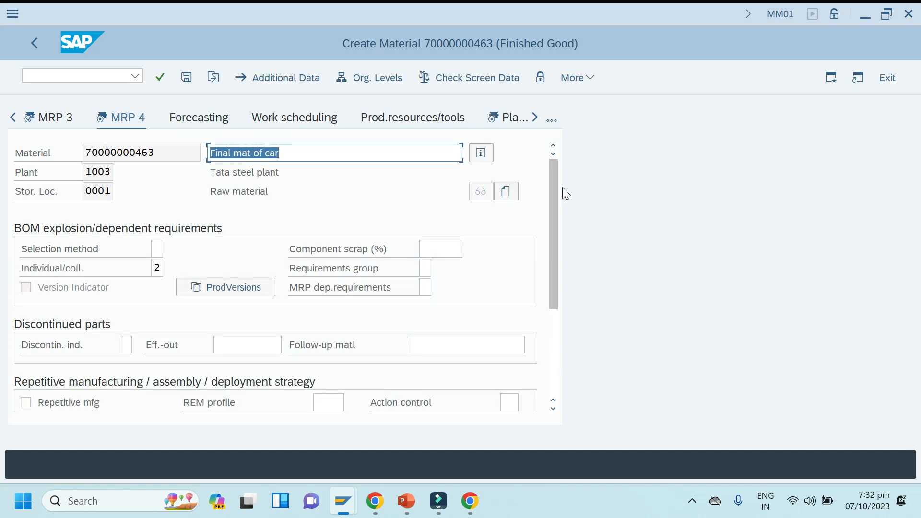
key("Return")
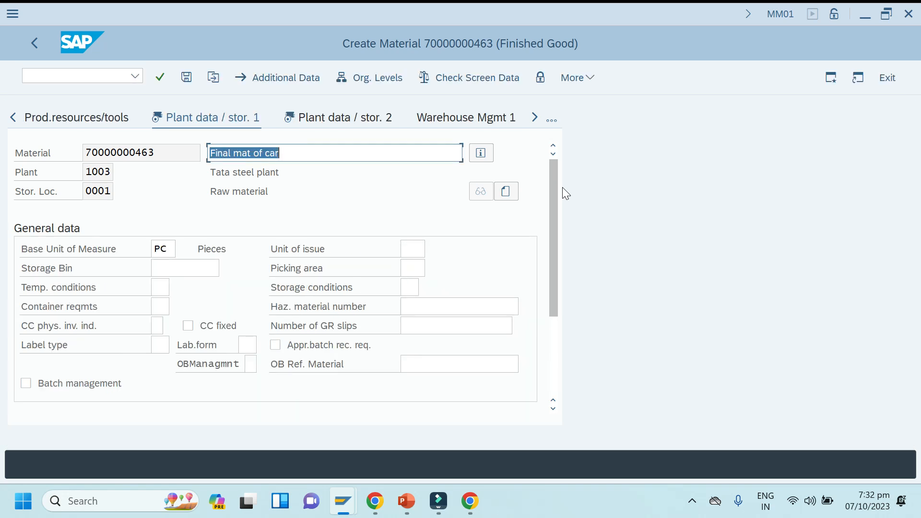
key("Return")
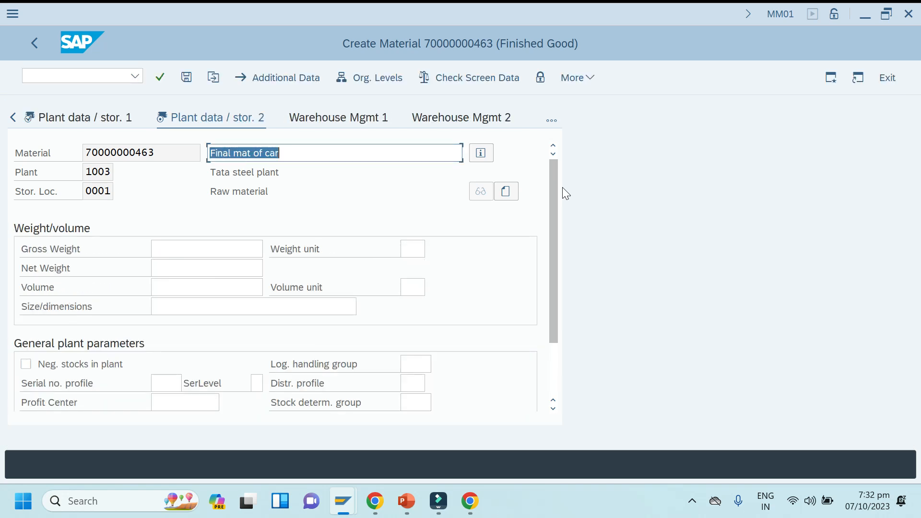
key("Return")
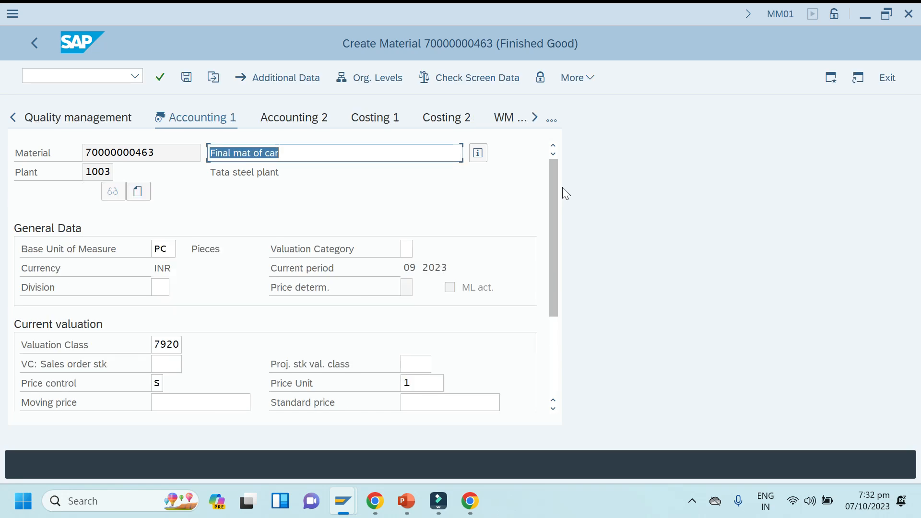
Step: Set the standard price to 100 and save the new material master
left_click(411, 402)
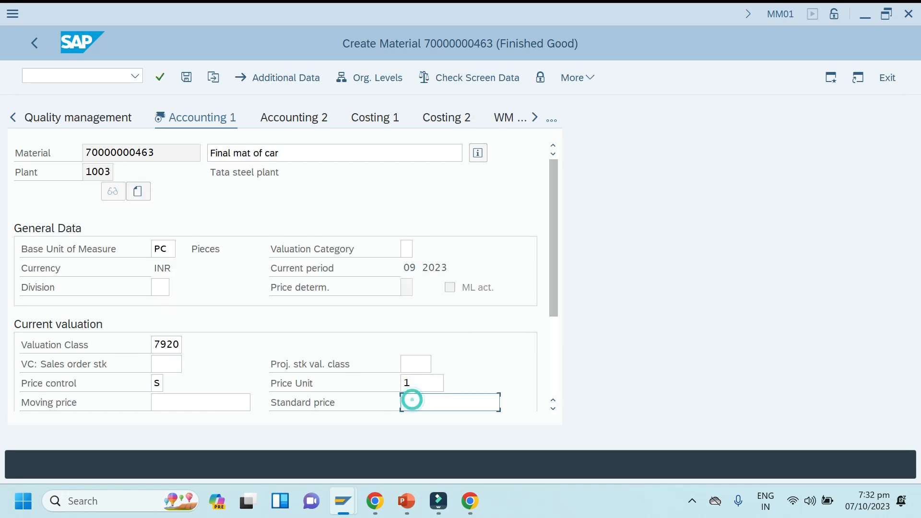
type("100")
key("Return")
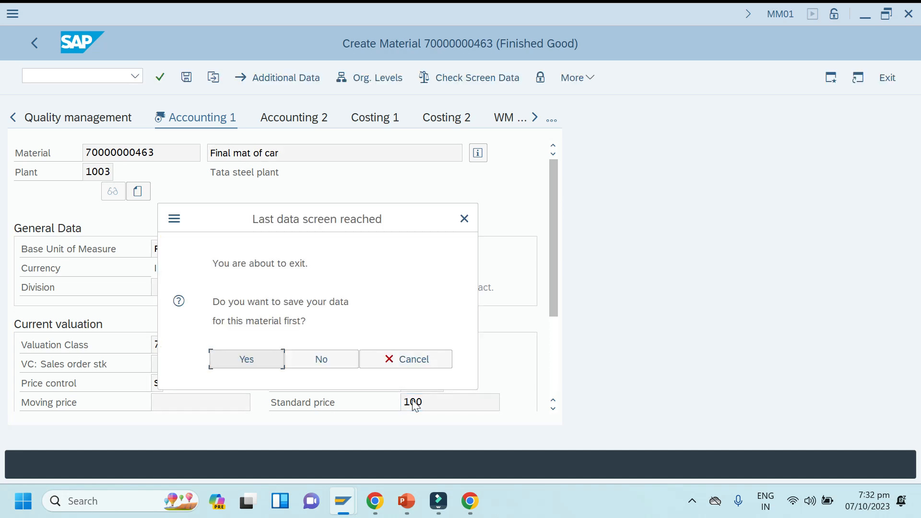
left_click(249, 361)
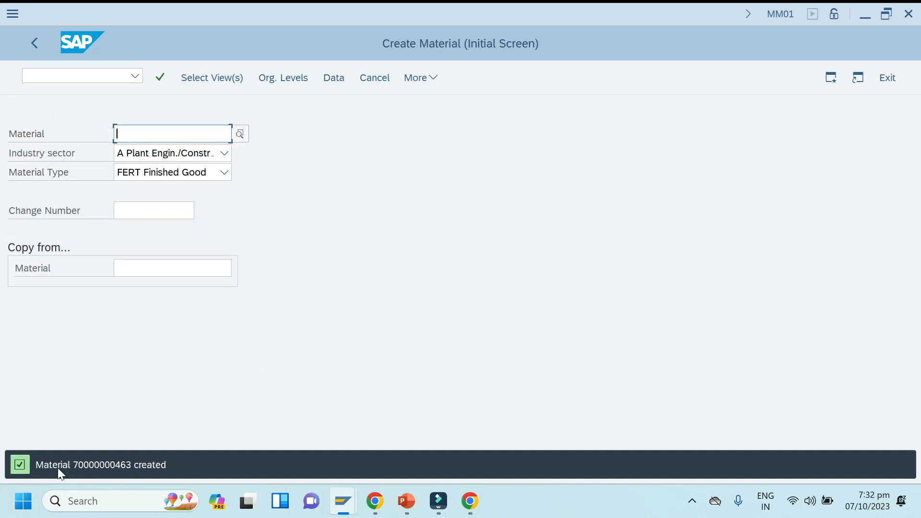
Step: Copy the material creation message below the MRP profile line on slide 134 of SAP MM.pptx in PowerPoint and save the presentation
left_click_drag(37, 463, 161, 467)
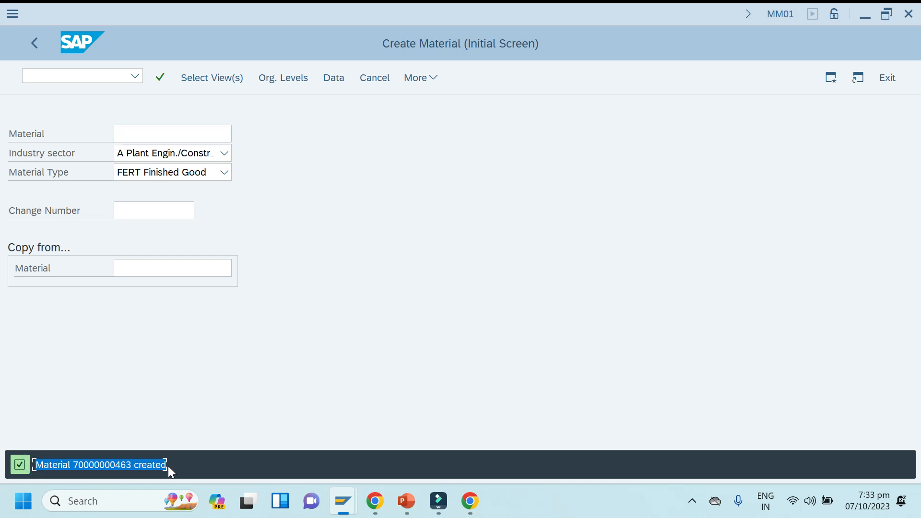
mouse_move(403, 510)
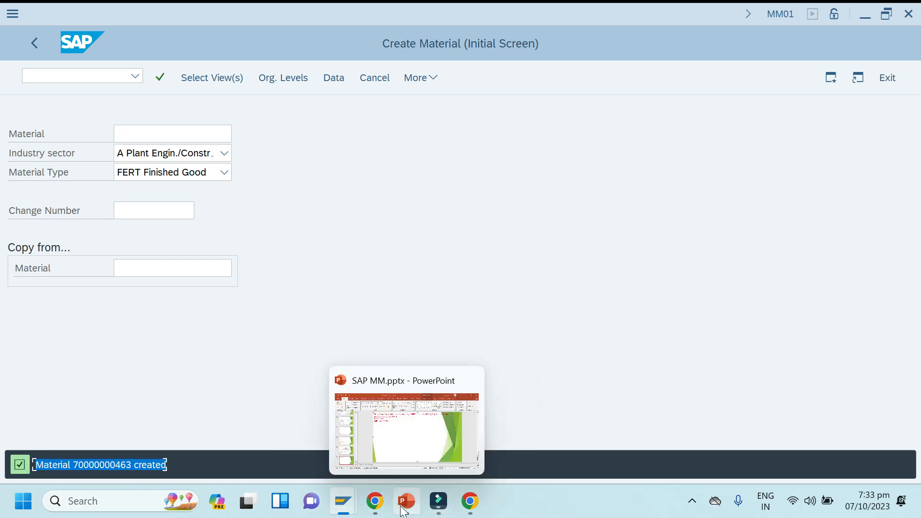
left_click(408, 451)
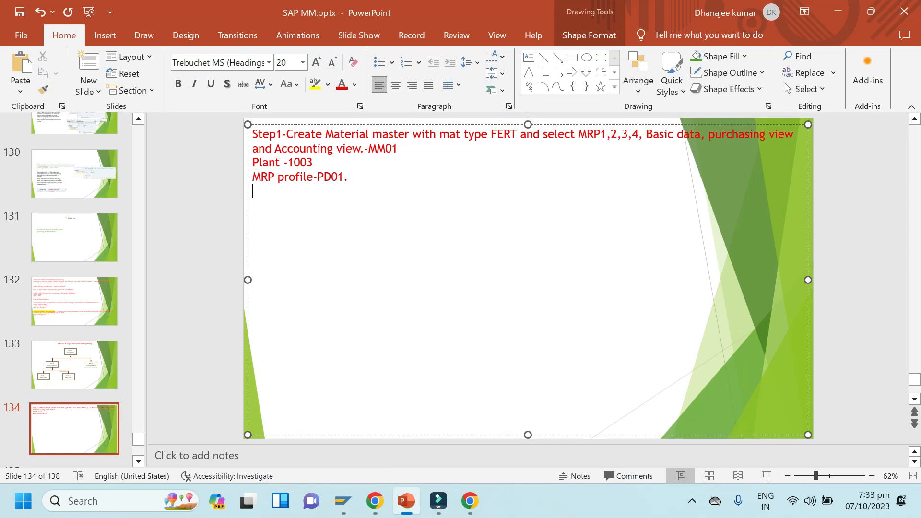
key("ctrl+v")
key("ctrl+s")
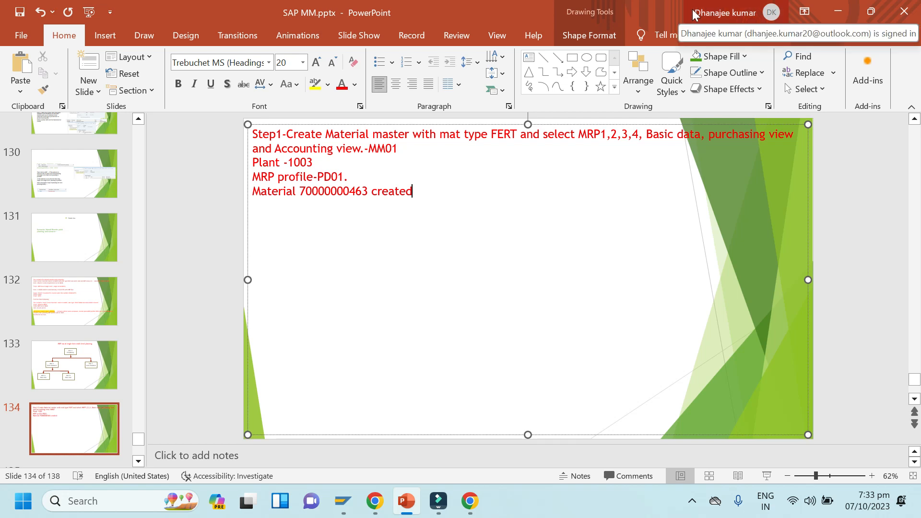
Step: Switch back to SAP and leave the Create Material transaction for the Easy Access screen
left_click(835, 16)
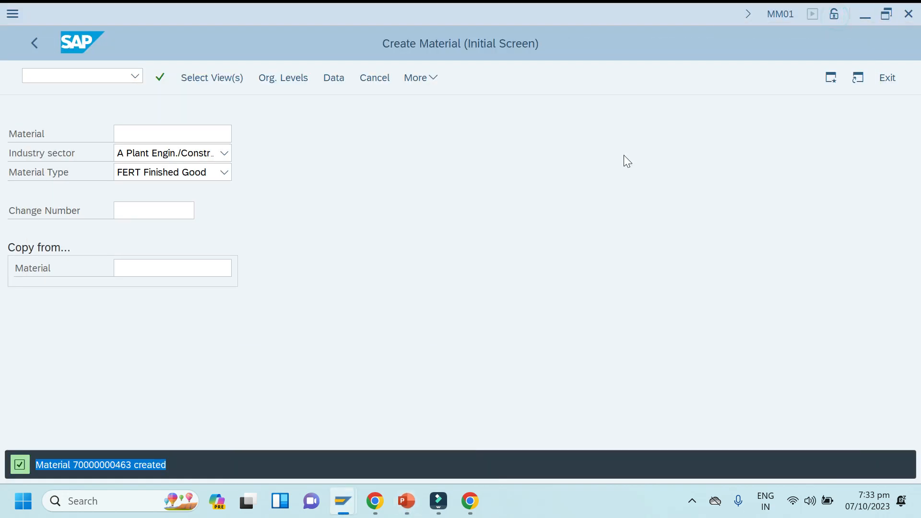
left_click(35, 45)
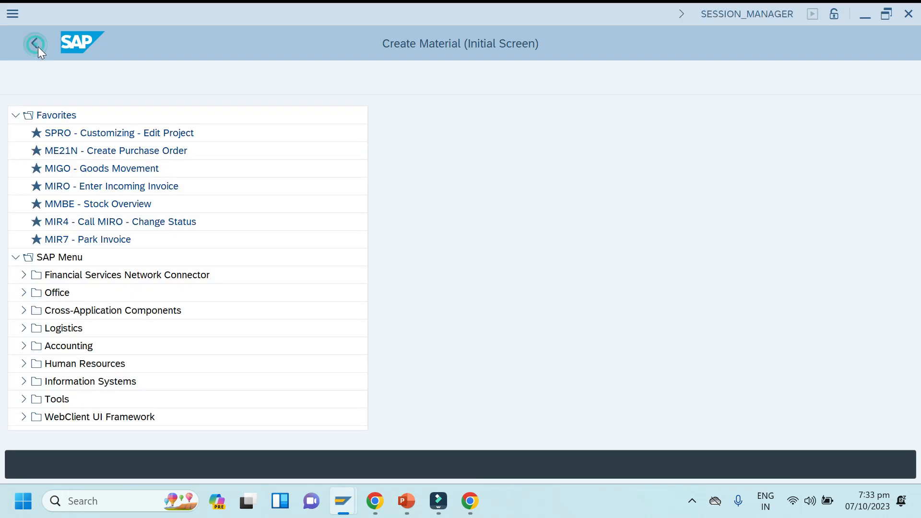
left_click(51, 71)
type("oms")
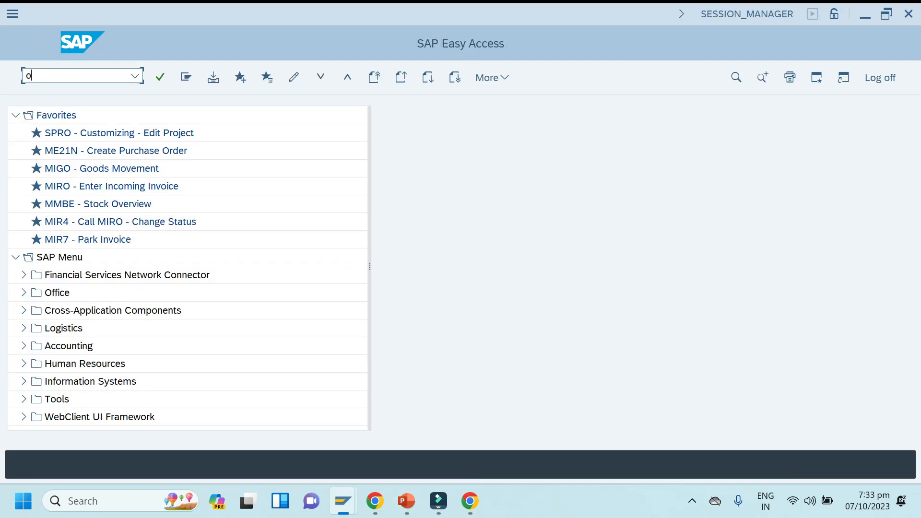
key("BackSpace")
key("BackSpace")
key("BackSpace")
Step: Run transaction SPRO and open the SAP Reference IMG
type("spro")
key("Return")
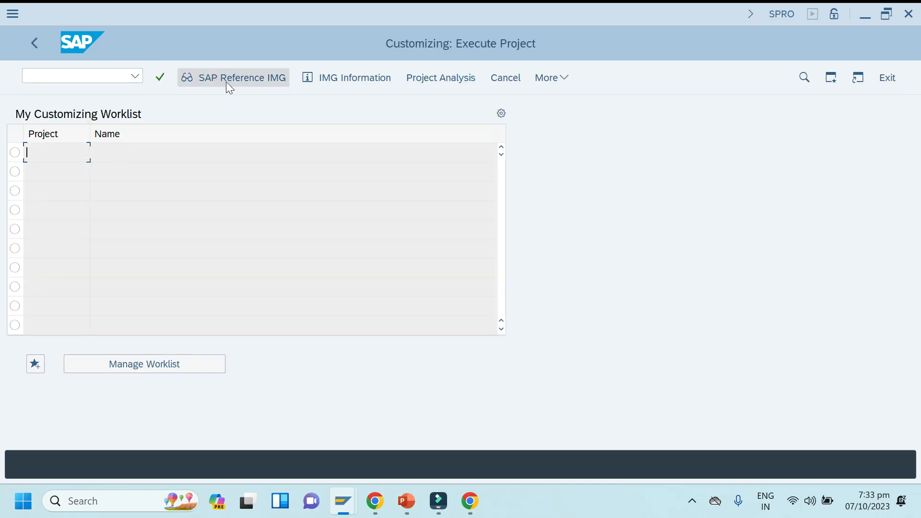
left_click(228, 83)
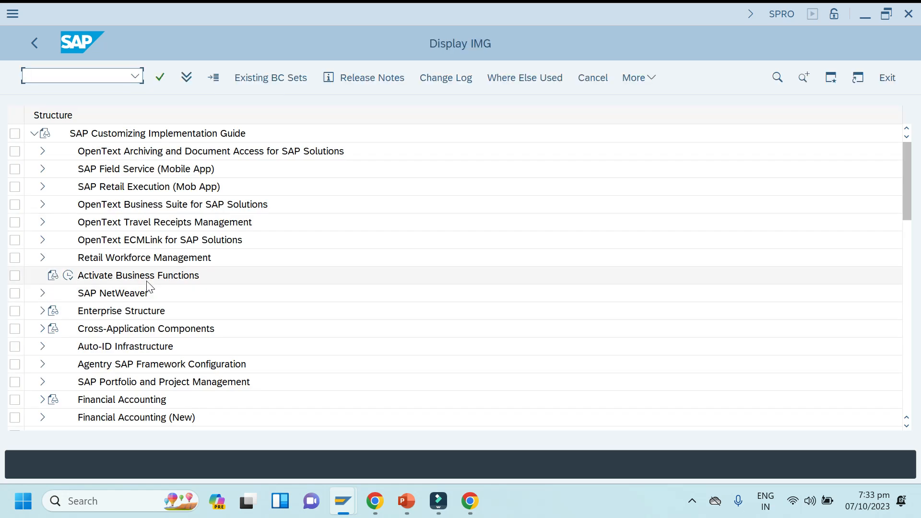
Step: Expand the Logistics - General node in the customizing implementation guide
left_click(102, 370)
key("Down")
key("Down")
key("Down")
key("Down")
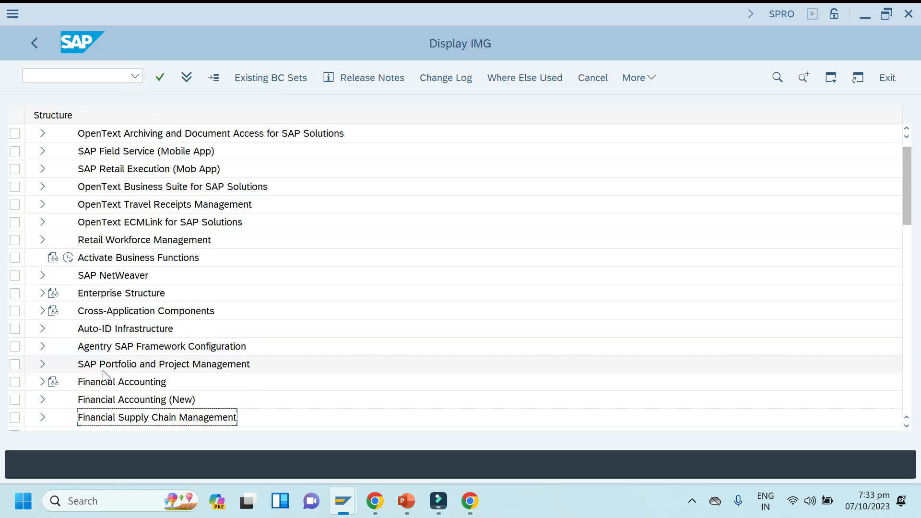
key("Down")
key("Down")
key("Down")
key("Down")
key("Down")
key("Down")
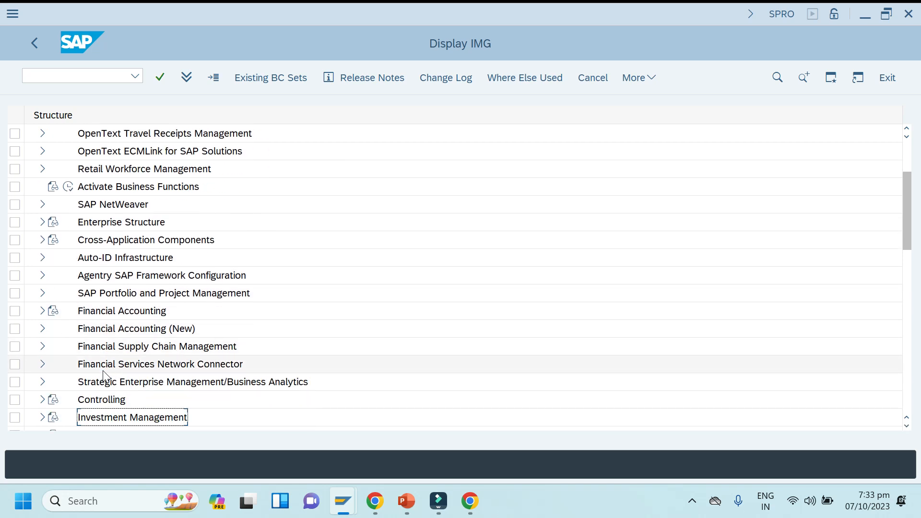
key("Down")
key("Down")
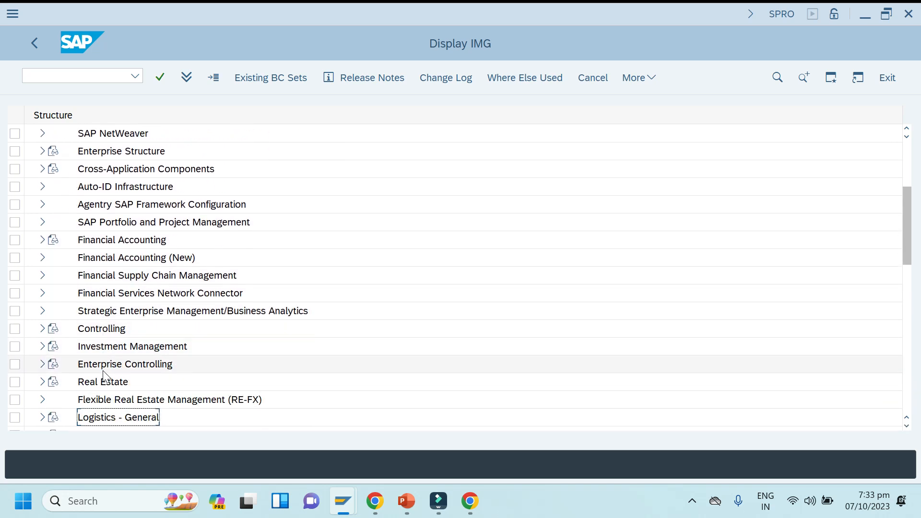
key("Right")
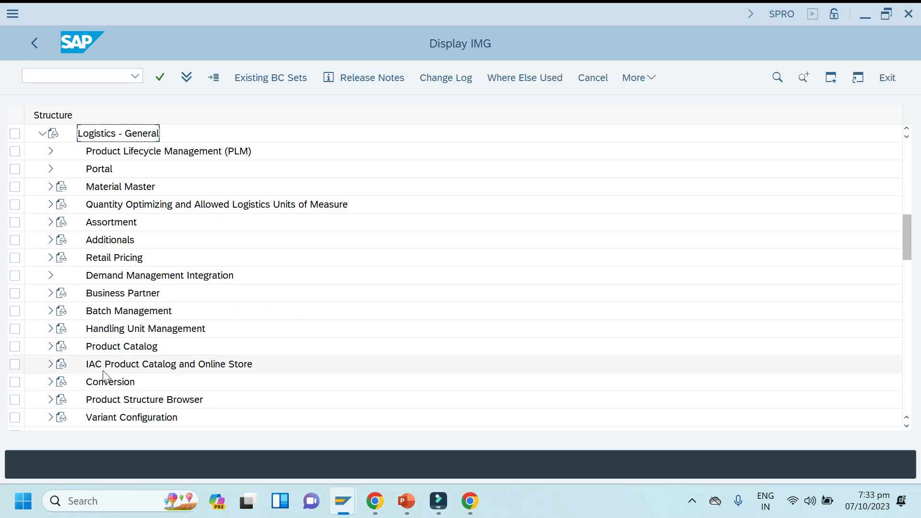
Step: Expand the Material Master node under Logistics - General and its Basic Settings subnode
key("Down")
key("Down")
key("Down")
key("Right")
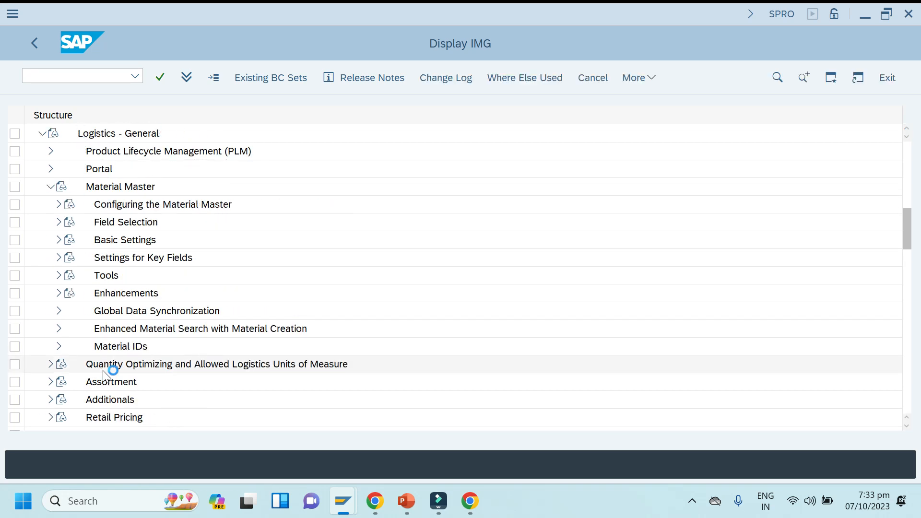
key("Down")
key("Down")
key("Right")
key("Down")
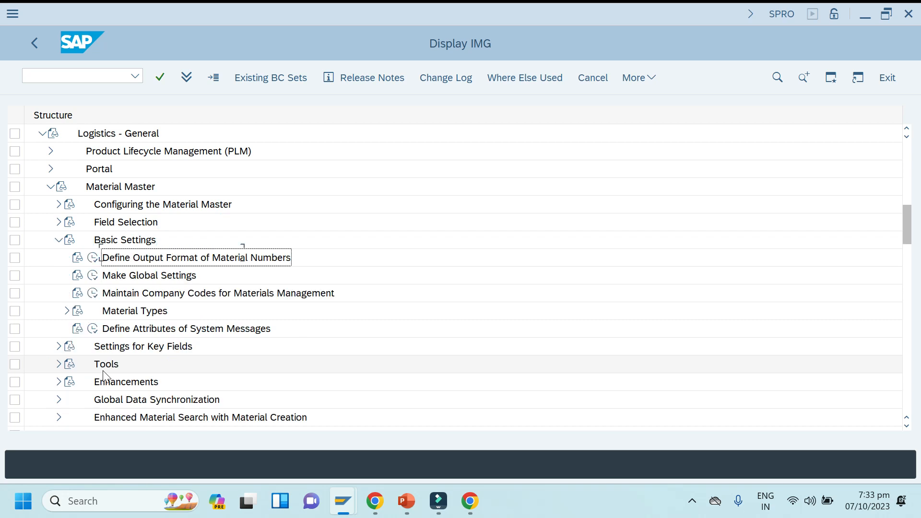
Step: Expand Material Types under Basic Settings and run the activity Define Attributes of Material Types
key("Down")
key("Down")
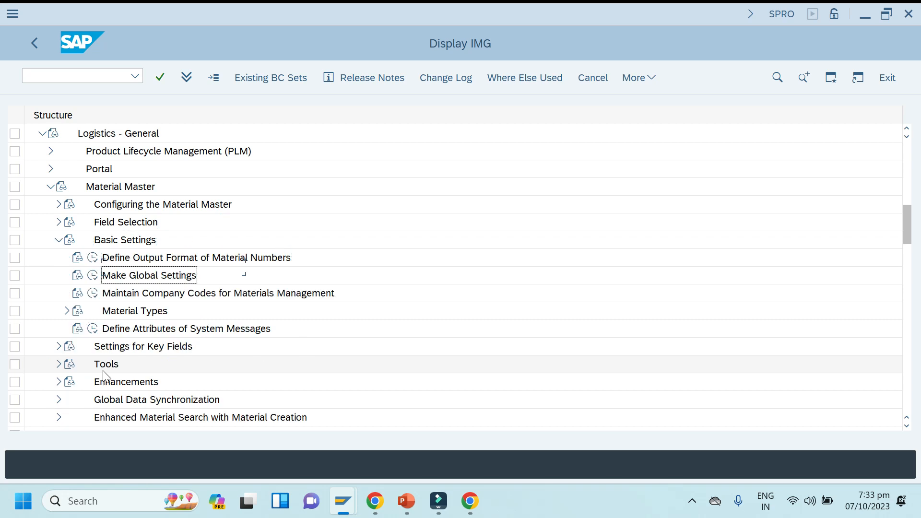
key("Down")
key("Down")
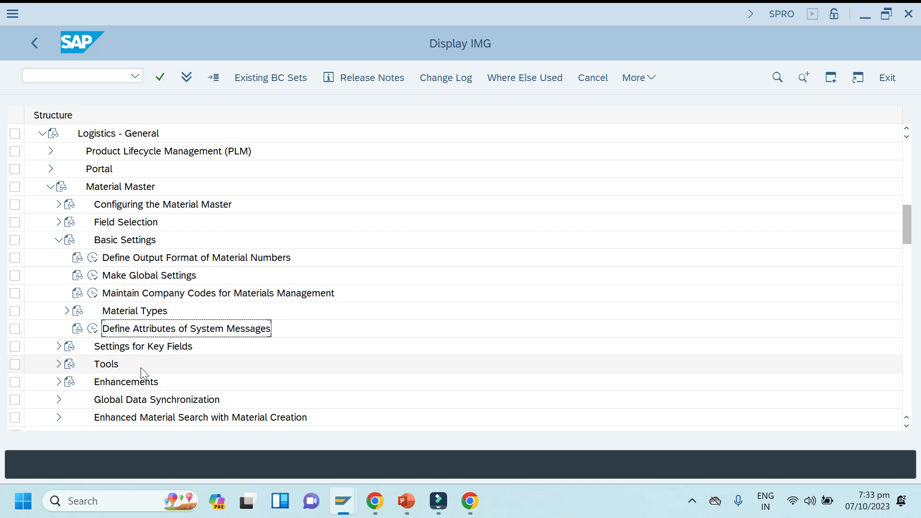
left_click(109, 312)
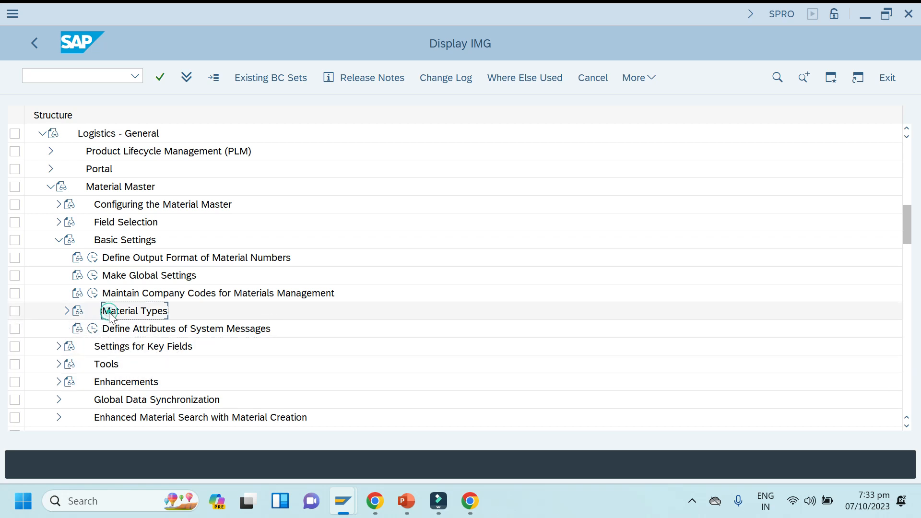
double_click(109, 313)
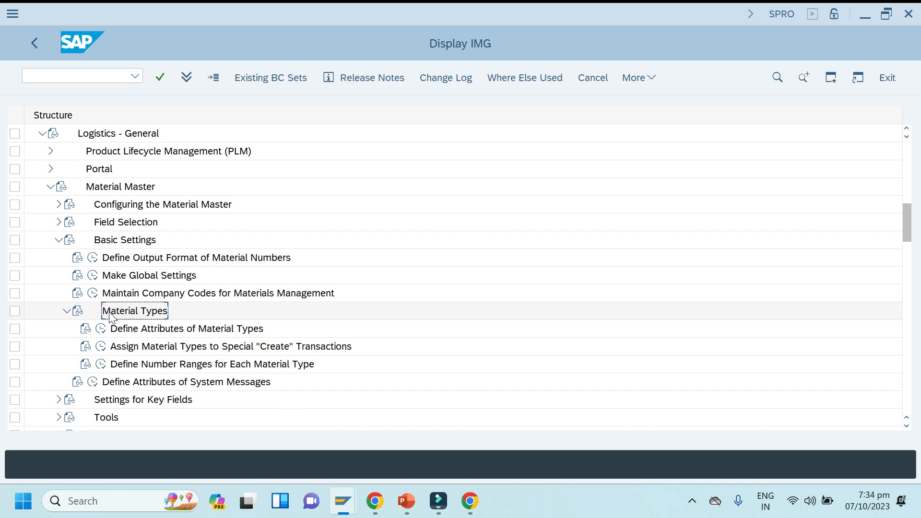
key("Down")
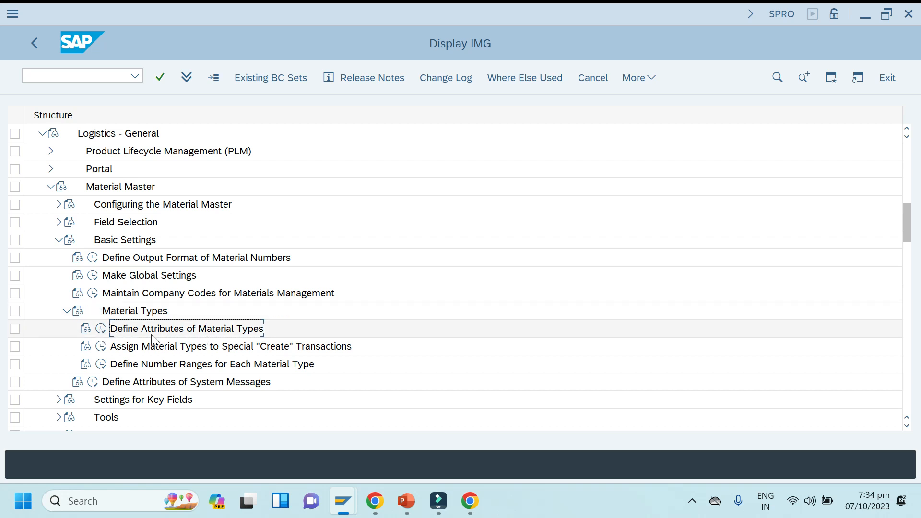
left_click(100, 329)
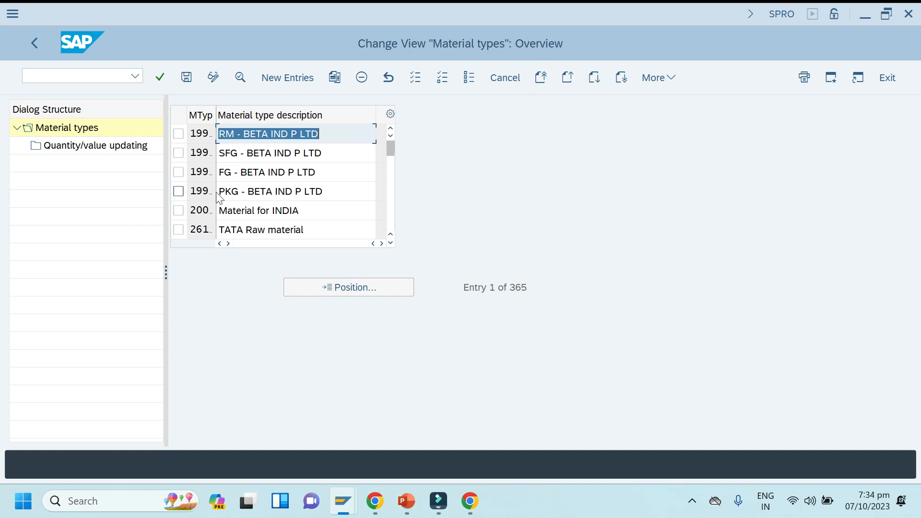
Step: Position the material types list at FERT, widen the material type column and select the FERT entry
left_click(347, 290)
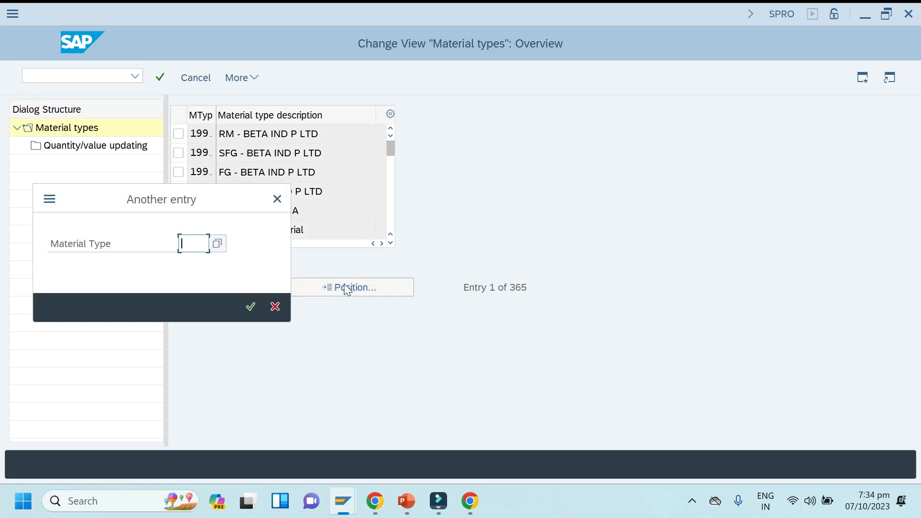
type("fert")
left_click(250, 309)
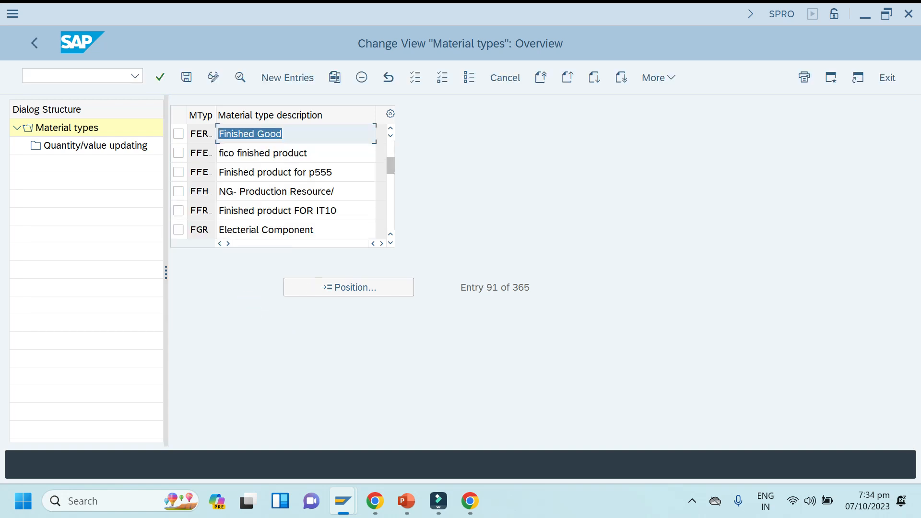
left_click_drag(216, 115, 253, 114)
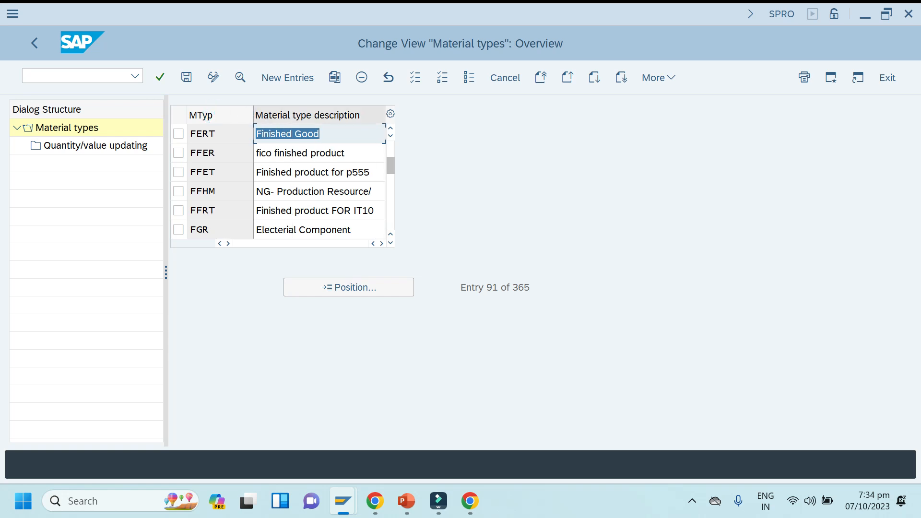
left_click(179, 135)
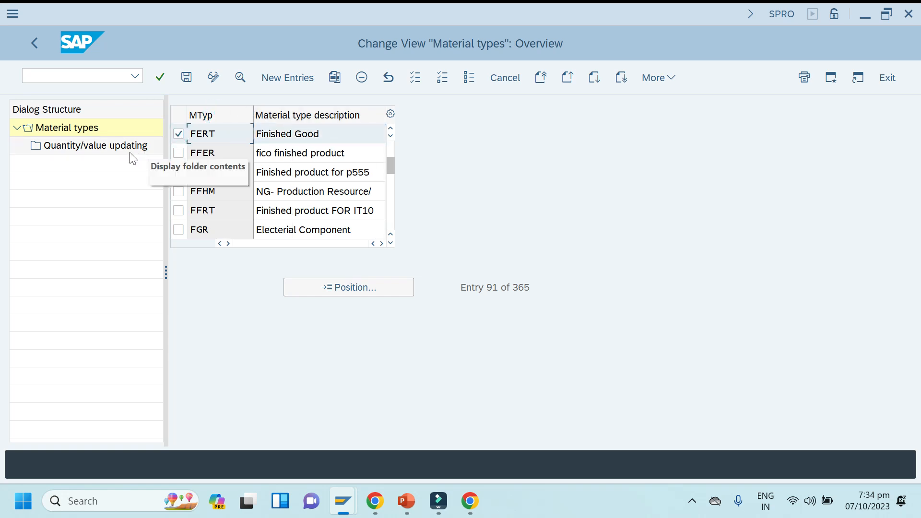
Step: Look up quantity/value updating for valuation area 1003 and material type FERT, widening the valuation area and material type columns to show full values
double_click(102, 145)
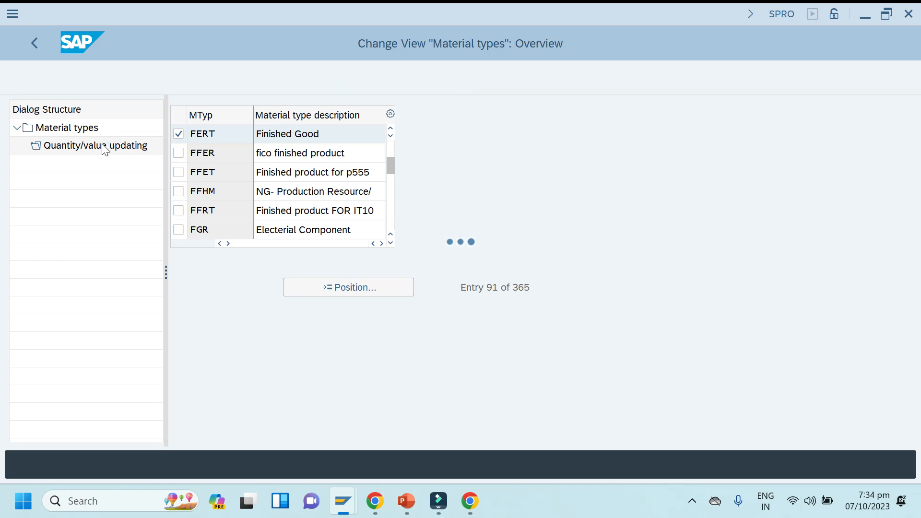
left_click(345, 289)
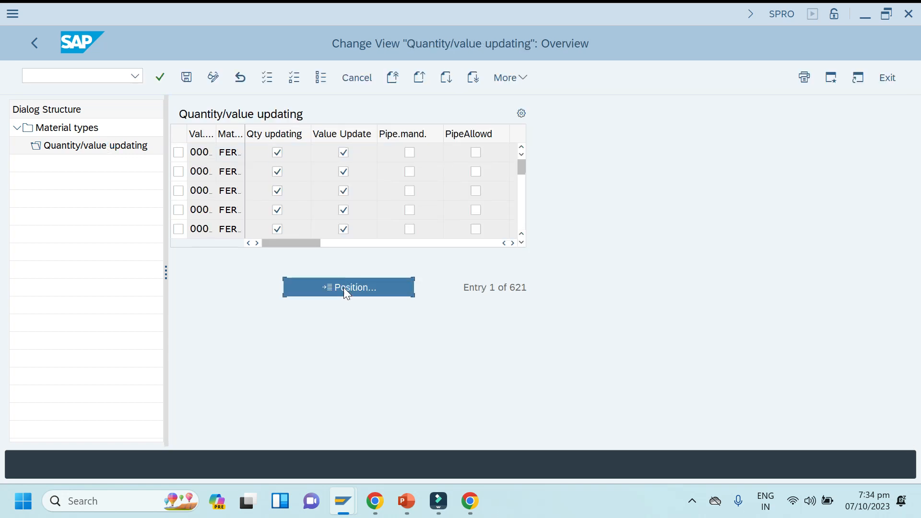
left_click(343, 286)
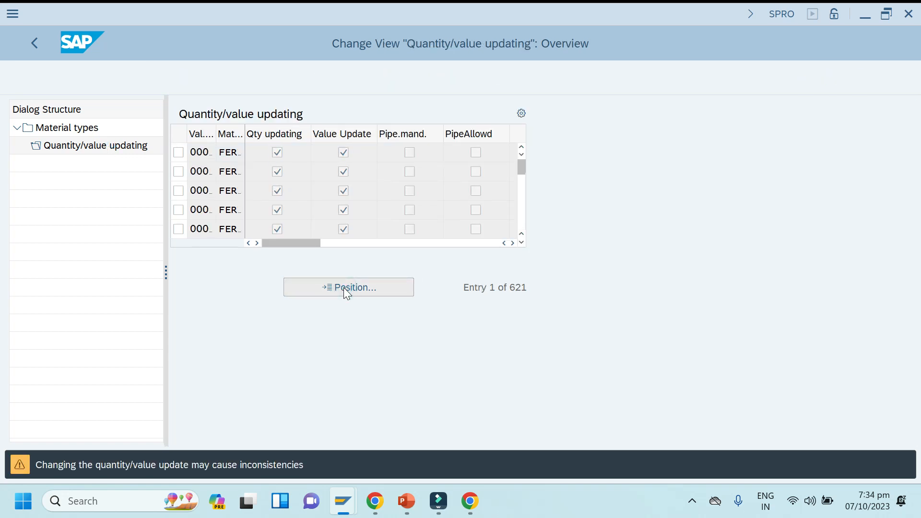
type("1003")
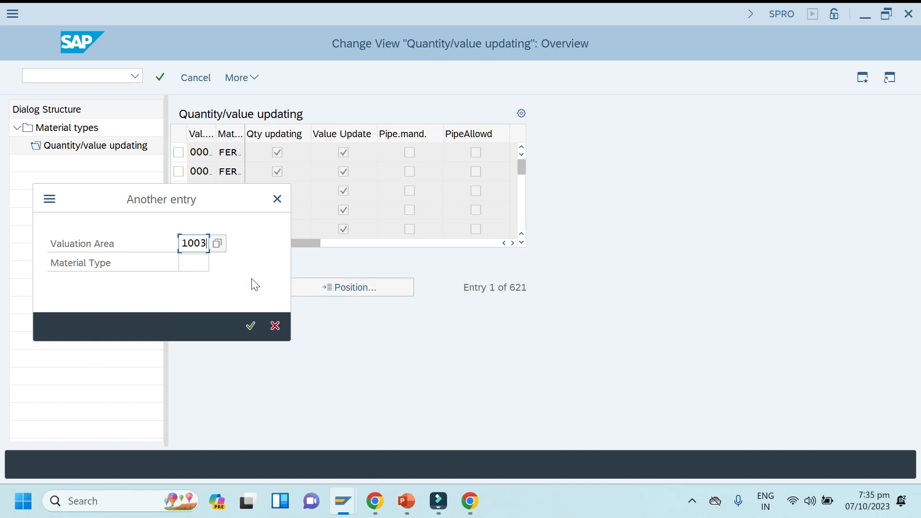
left_click(195, 262)
type("fert")
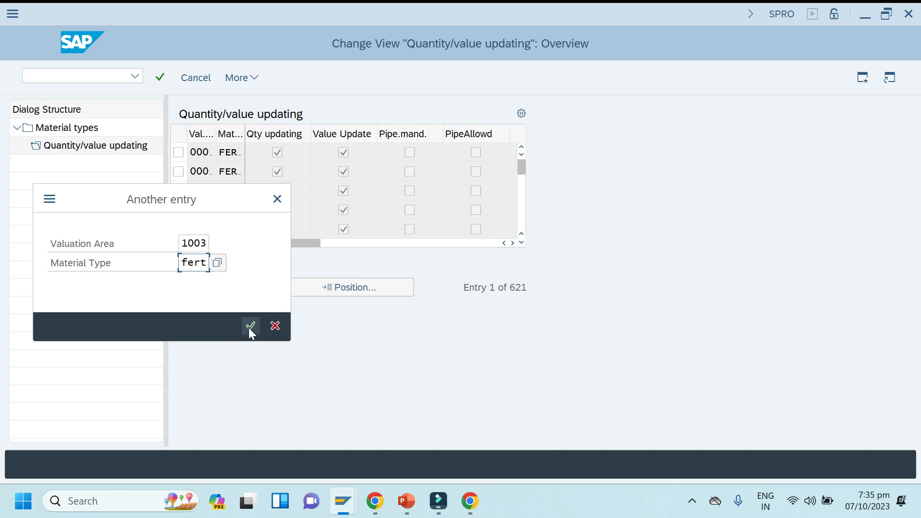
left_click(250, 327)
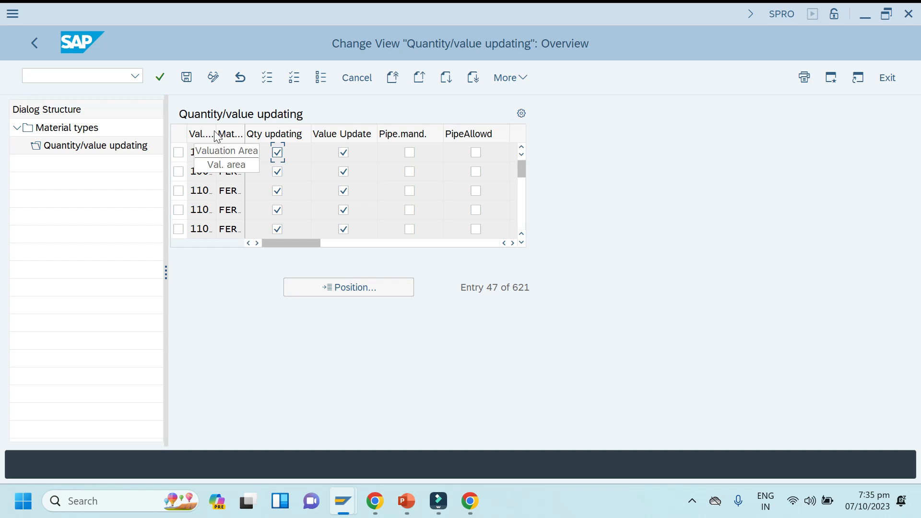
left_click_drag(215, 134, 235, 136)
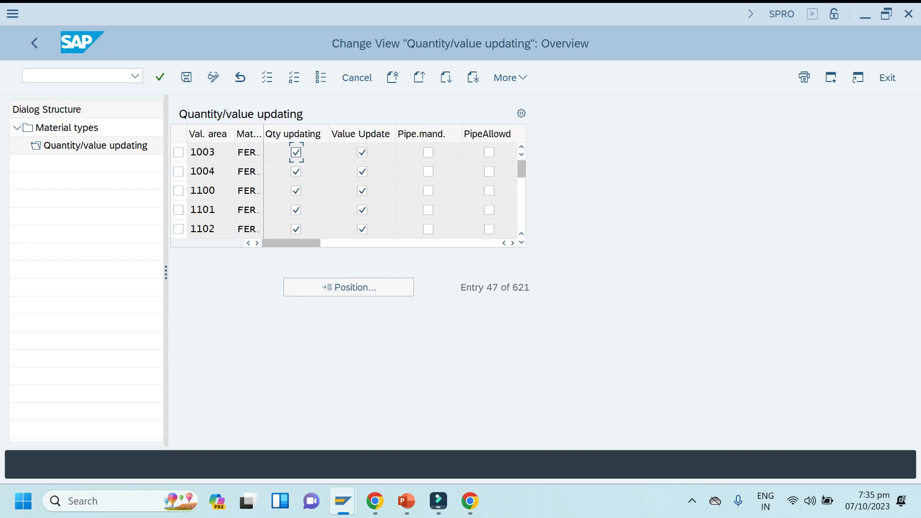
left_click_drag(263, 134, 288, 134)
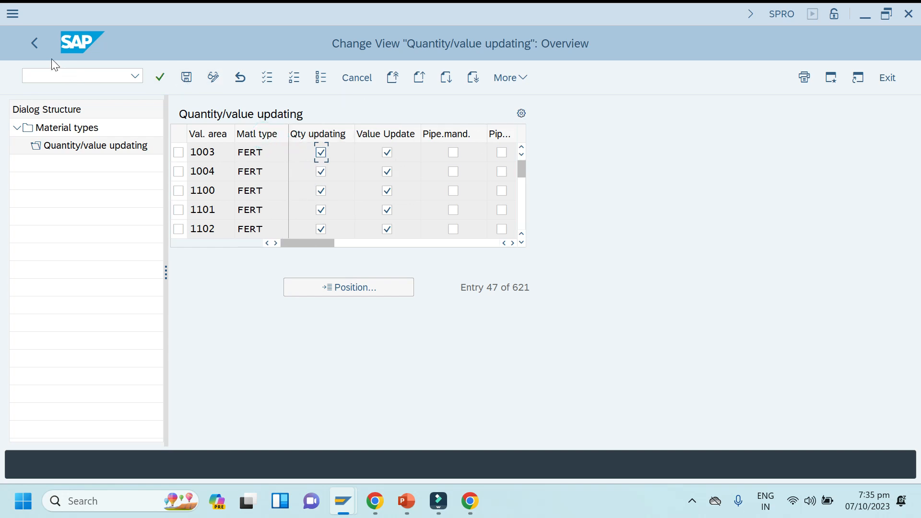
Step: Return to the material types overview and switch to the SAP MM.pptx presentation in PowerPoint
left_click(41, 44)
mouse_move(407, 501)
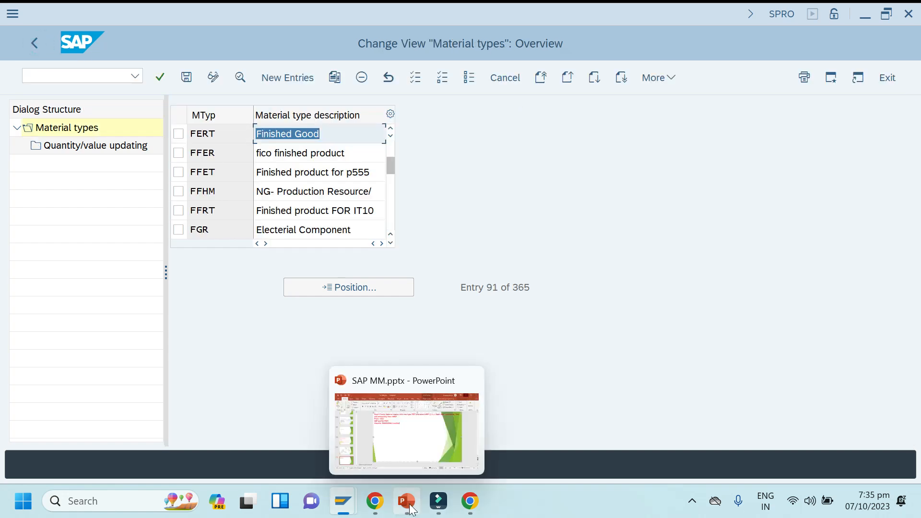
left_click(408, 443)
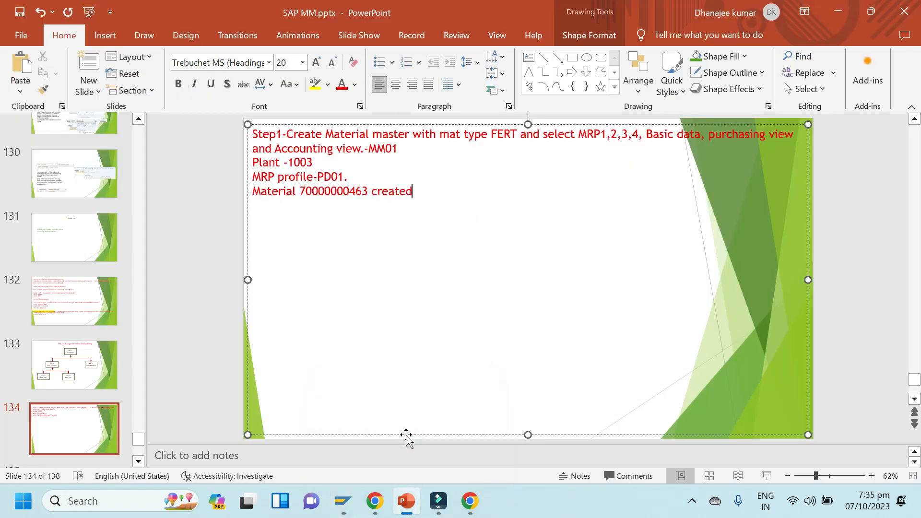
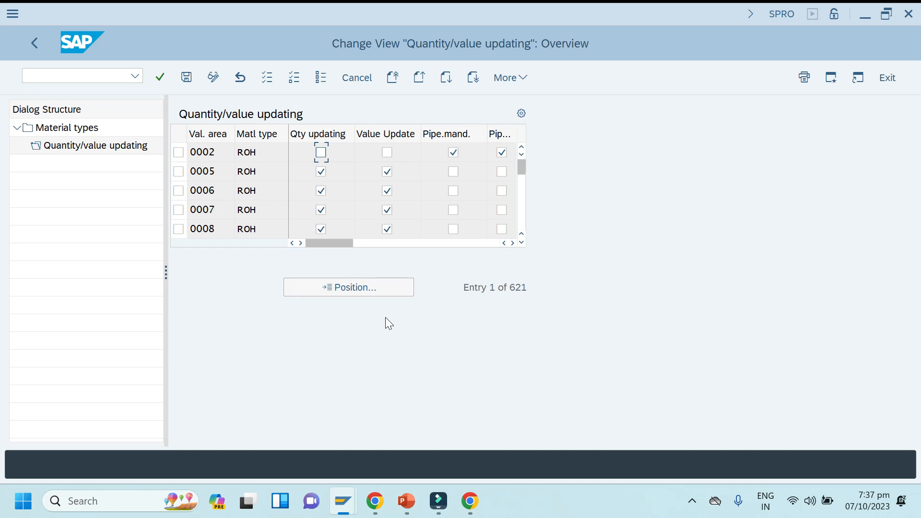
Step: Position the quantity/value updating list at valuation area 1003 and material type ROH
left_click(370, 291)
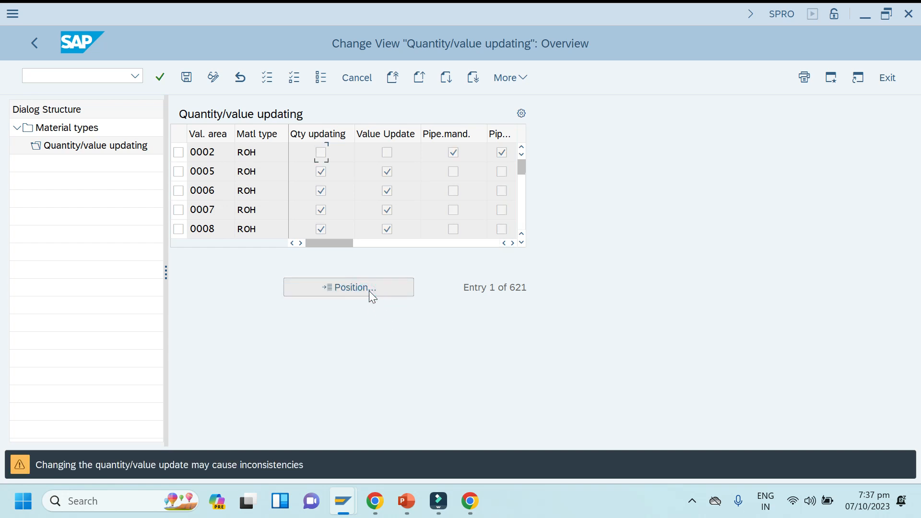
type("1003")
left_click(190, 247)
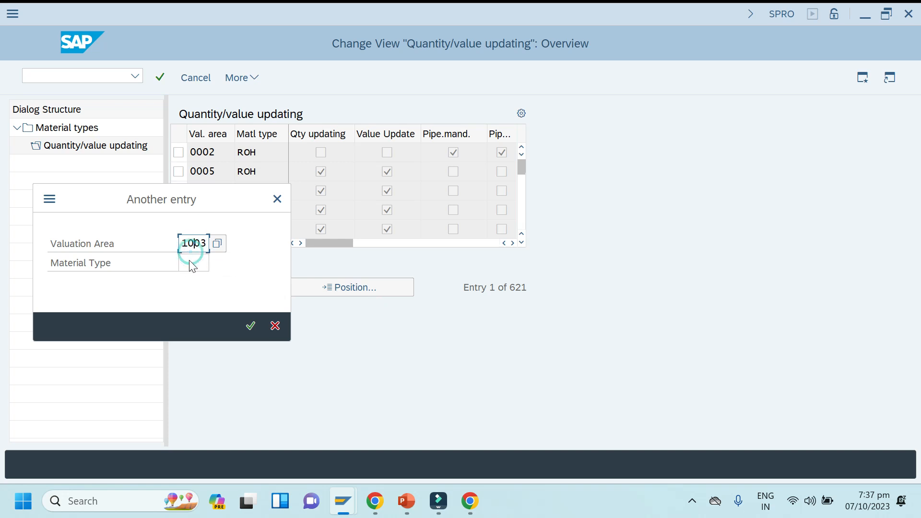
left_click(191, 264)
type("ROH")
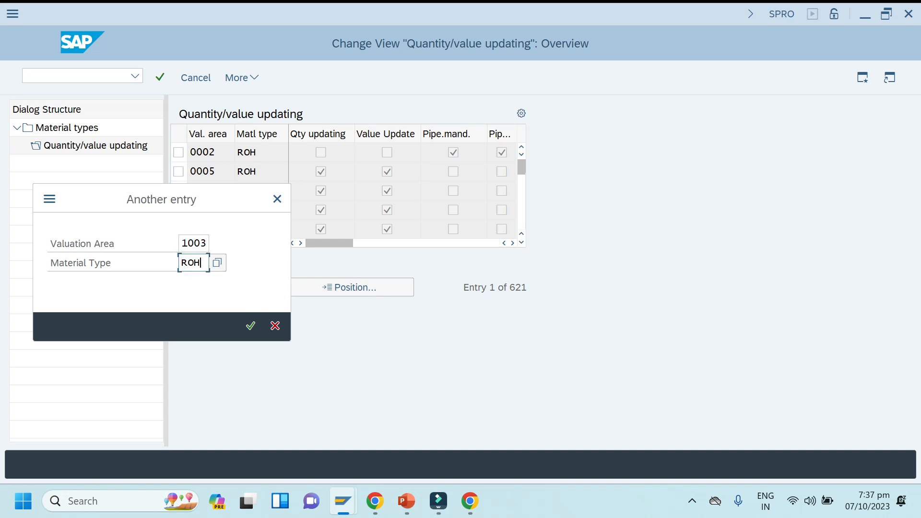
key("Return")
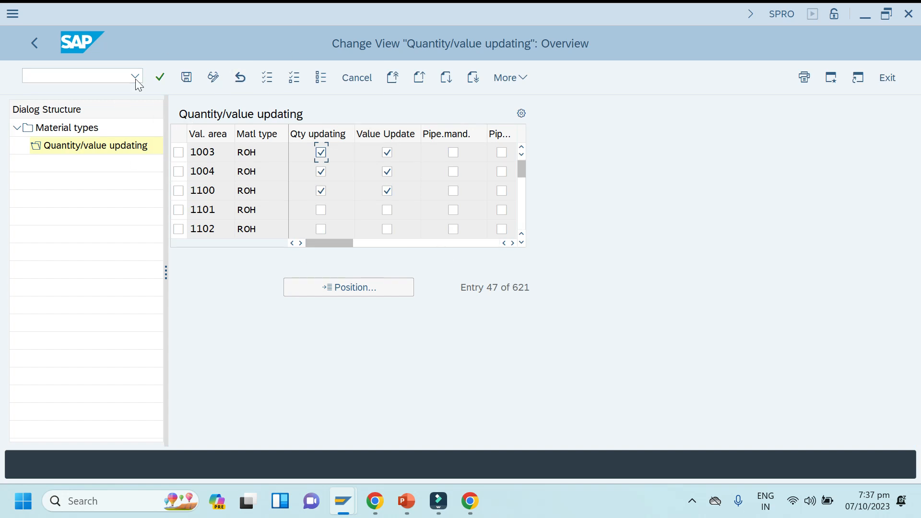
Step: Leave the quantity/value updating and material types views and exit customizing to the SAP Easy Access screen
left_click(39, 48)
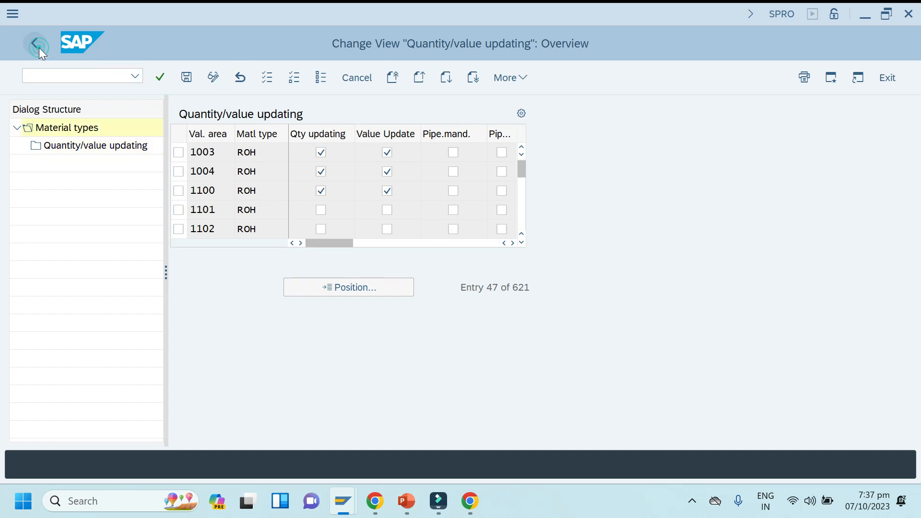
left_click(39, 48)
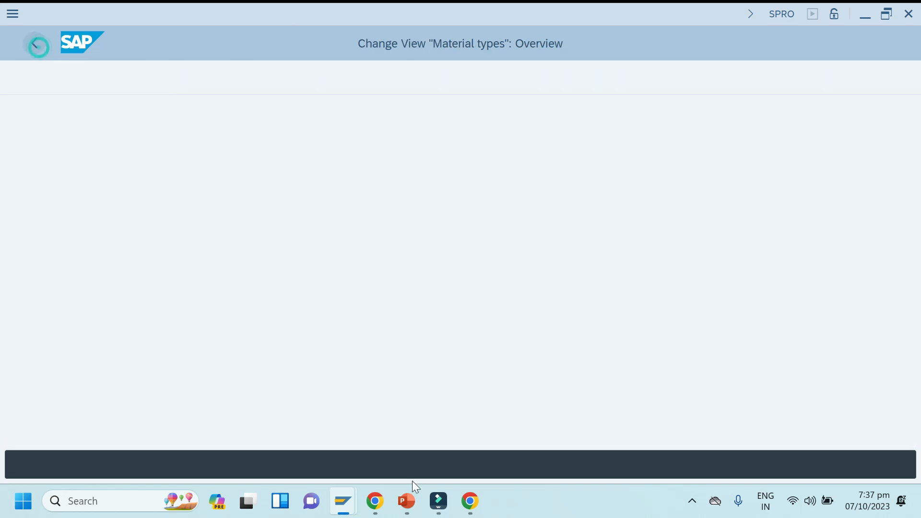
mouse_move(407, 501)
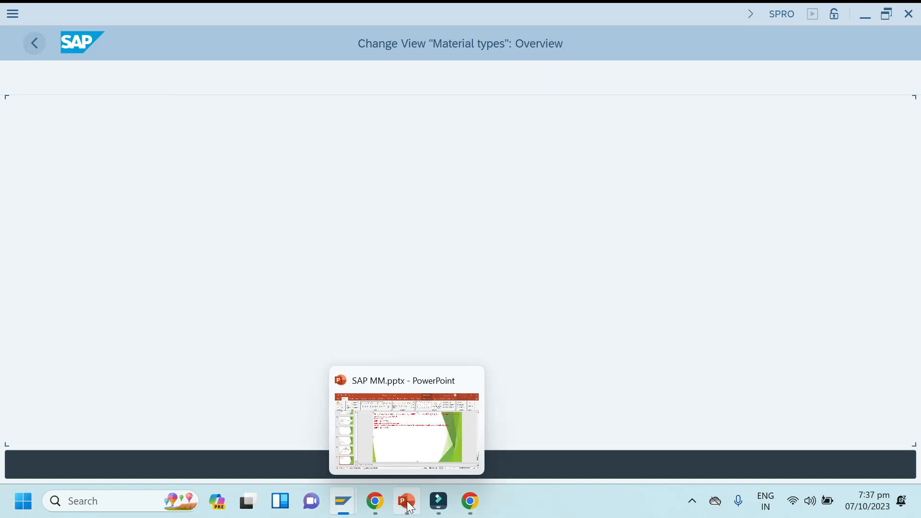
left_click(40, 55)
mouse_move(407, 501)
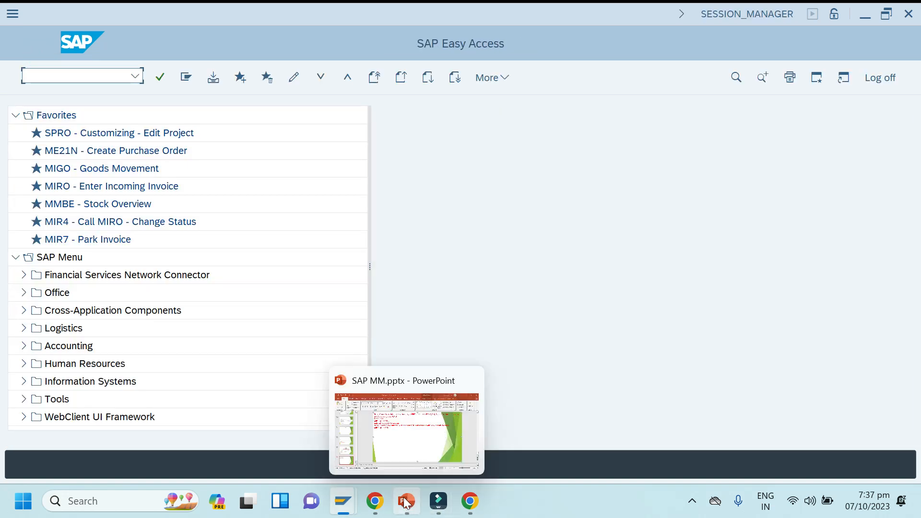
Step: Switch to the SAP MM.pptx presentation, correct "raw material" to "raw materials" in Step2 on slide 134, and add a blank line after the last line
left_click(405, 424)
left_click(66, 302)
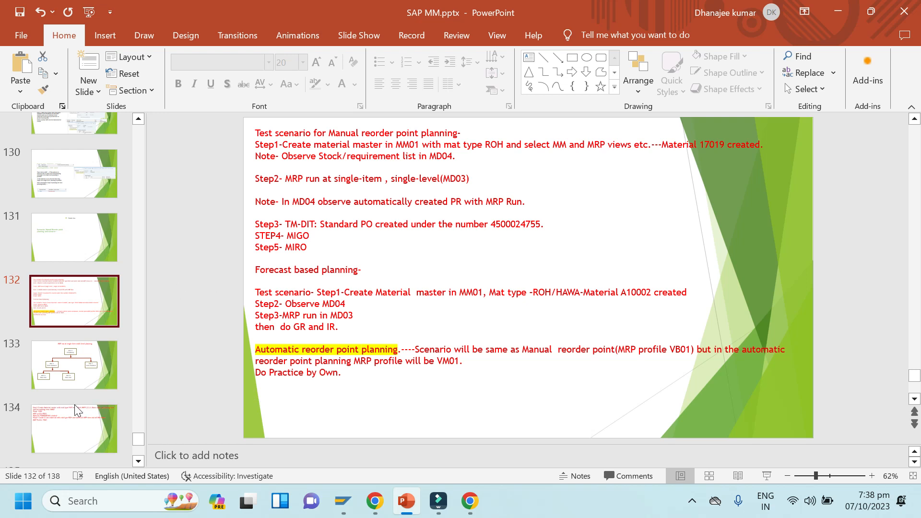
left_click(55, 421)
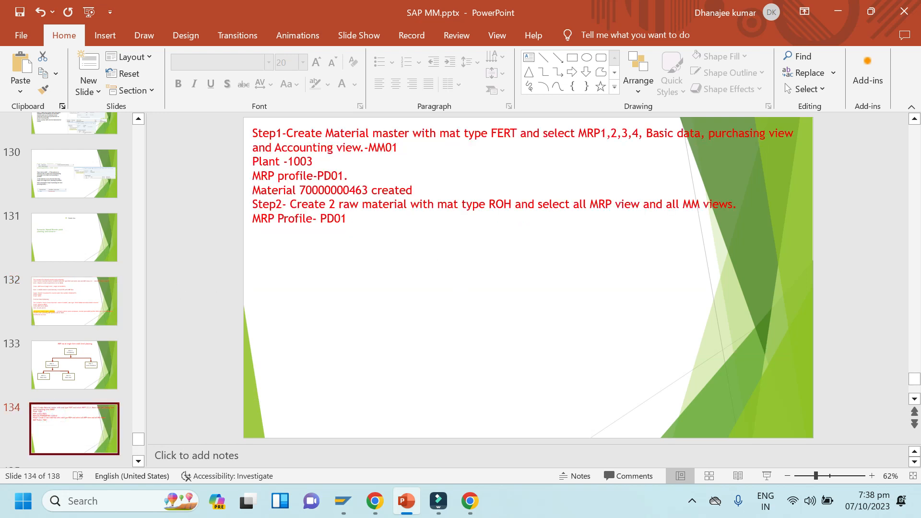
left_click(411, 204)
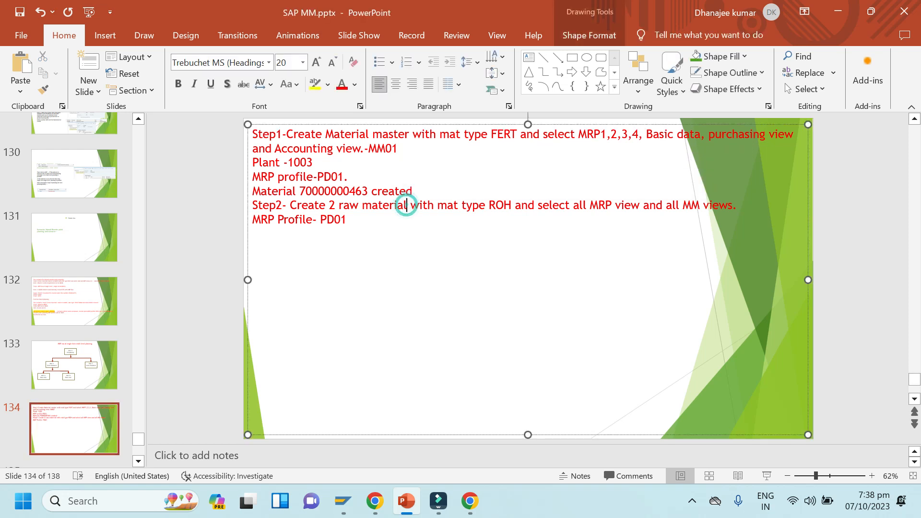
type("s")
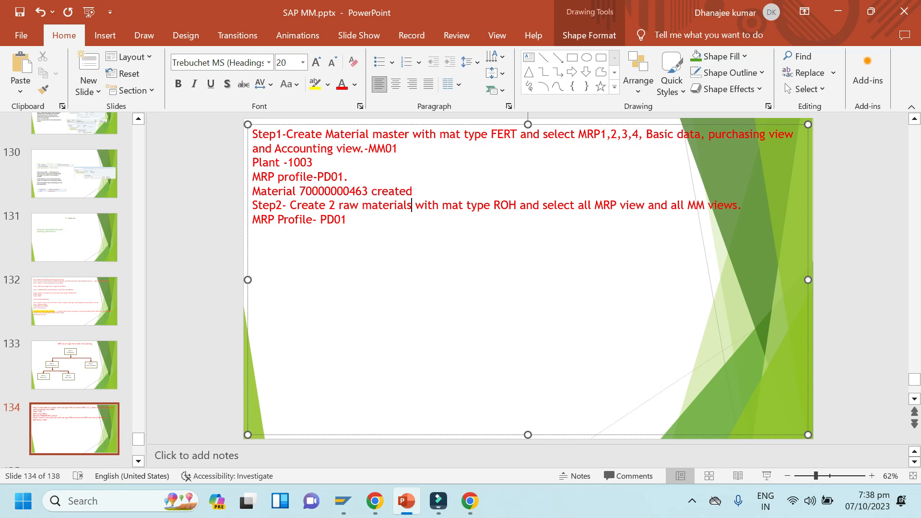
key("Return")
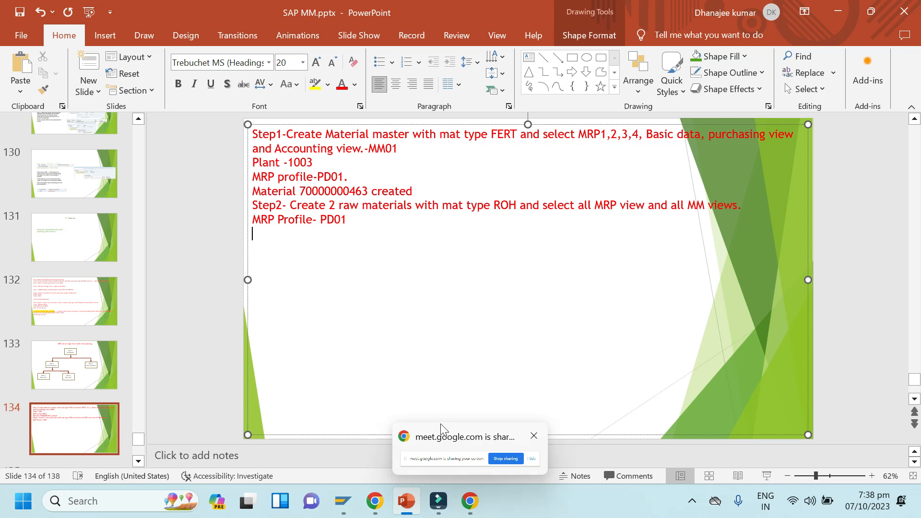
Step: Switch back to SAP, start material creation with transaction MM01, and set the material type to ROH Raw material
mouse_move(438, 501)
left_click(474, 437)
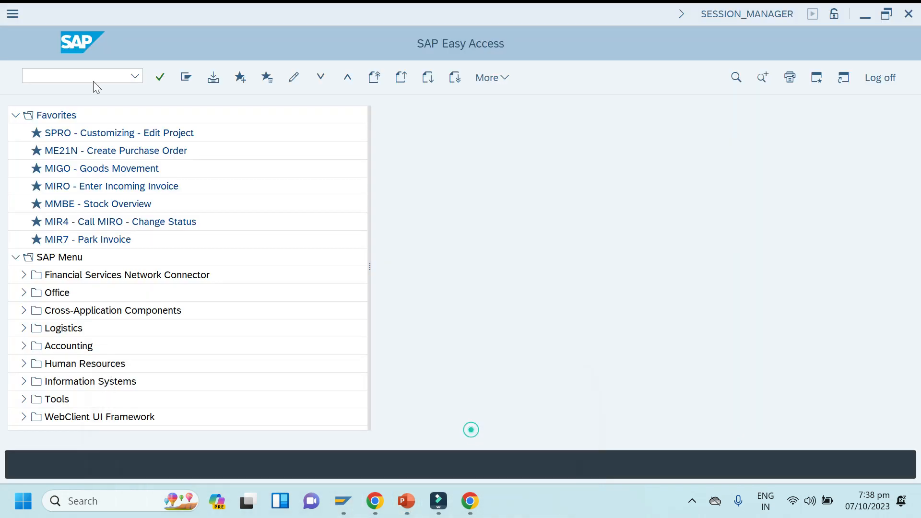
type("MM01")
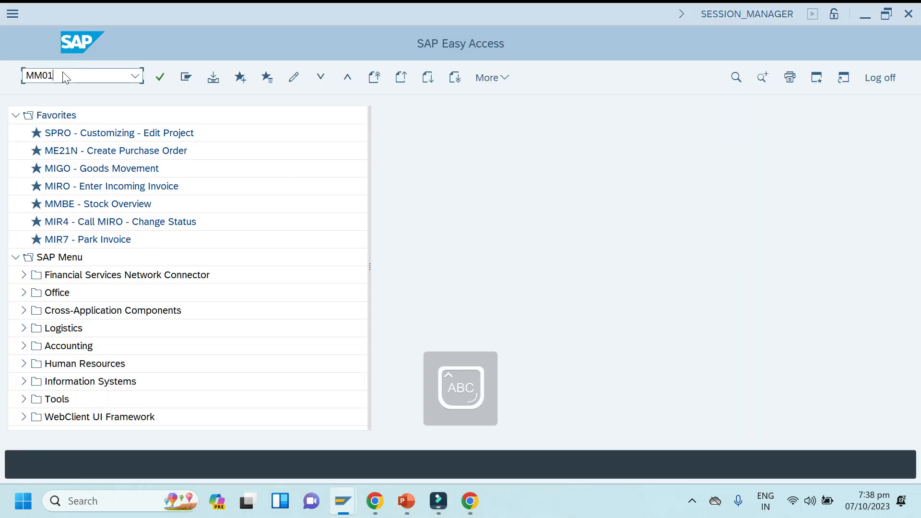
key("Return")
left_click(229, 171)
scroll(229, 171, "down", 10)
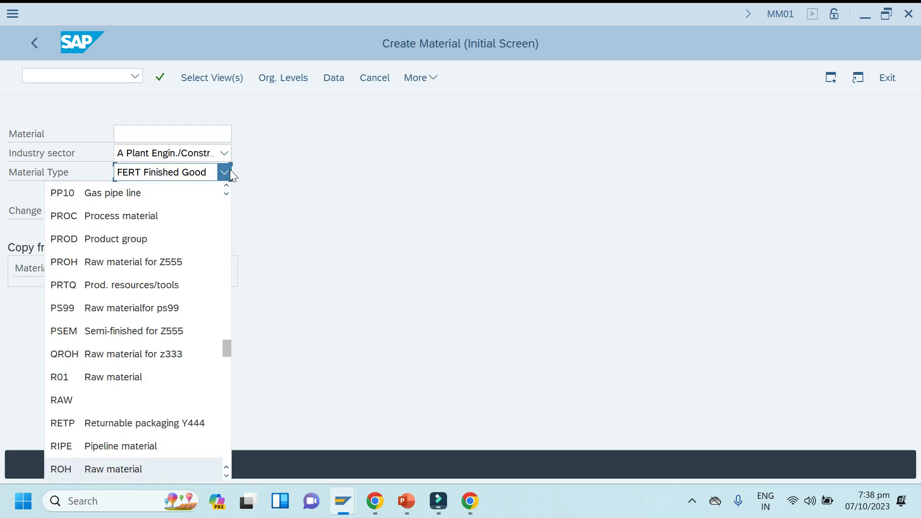
left_click(83, 470)
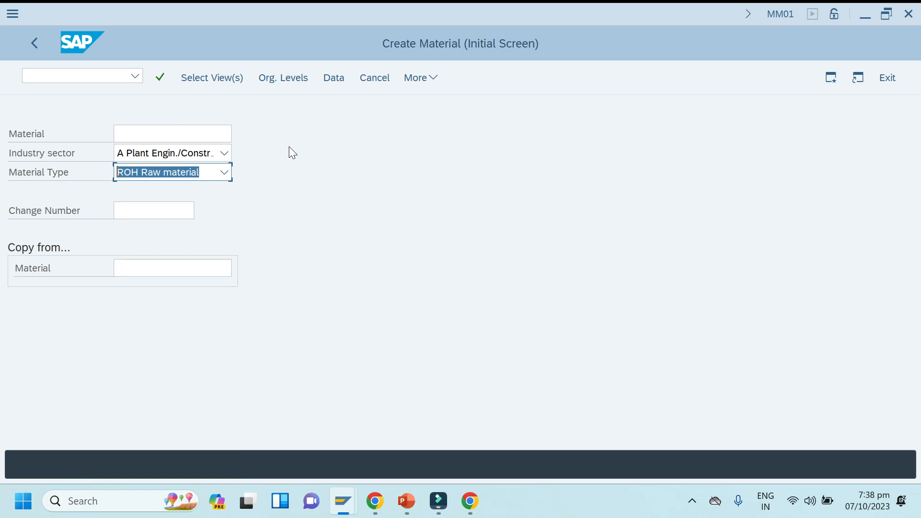
Step: Enter A10003 as the new material's number, based on the previously used A10002
left_click(152, 138)
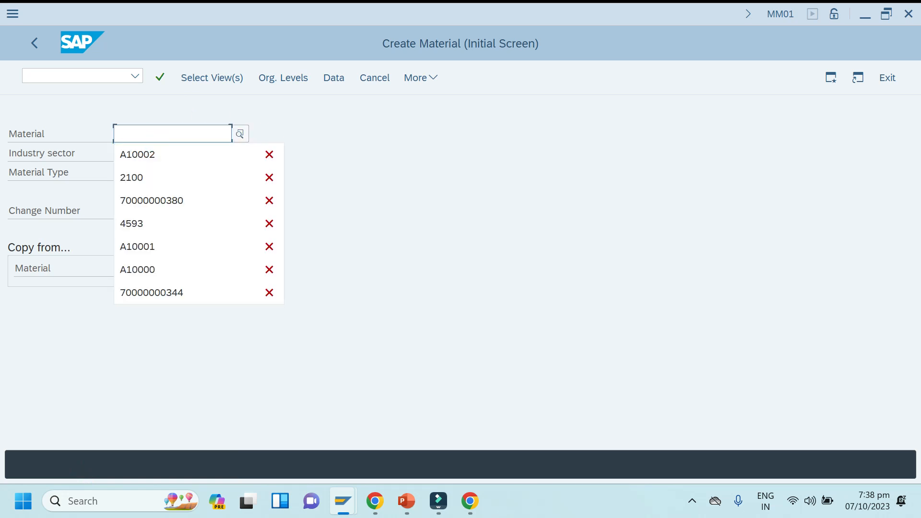
left_click(143, 153)
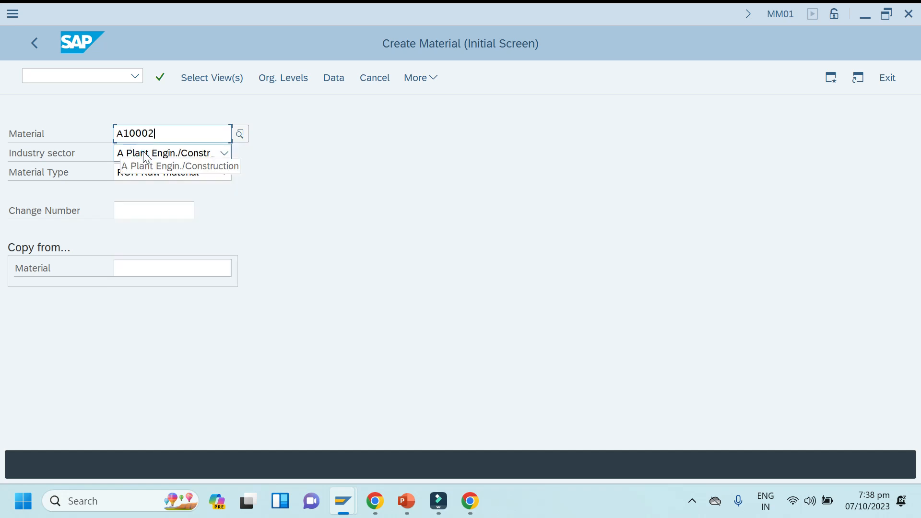
key("BackSpace")
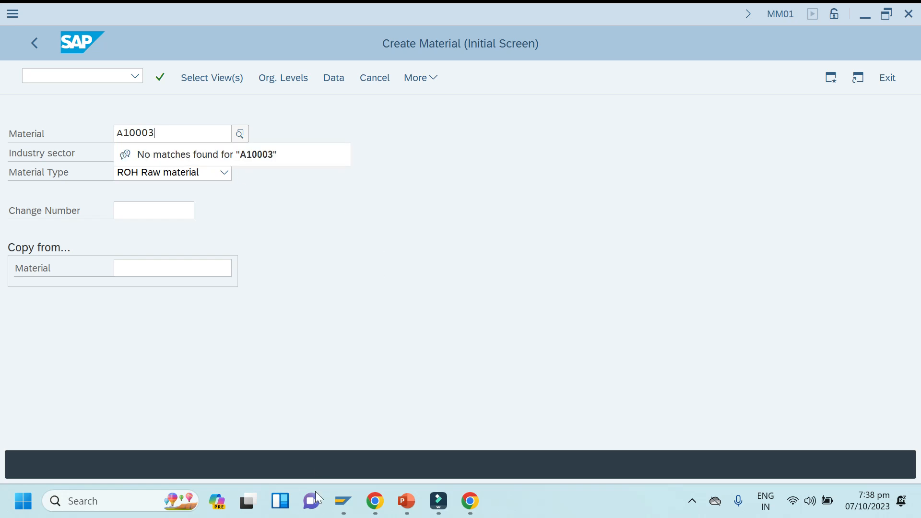
Step: Open a new SAP GUI window and start General Table Display (SE16N) for table MARA
mouse_move(343, 500)
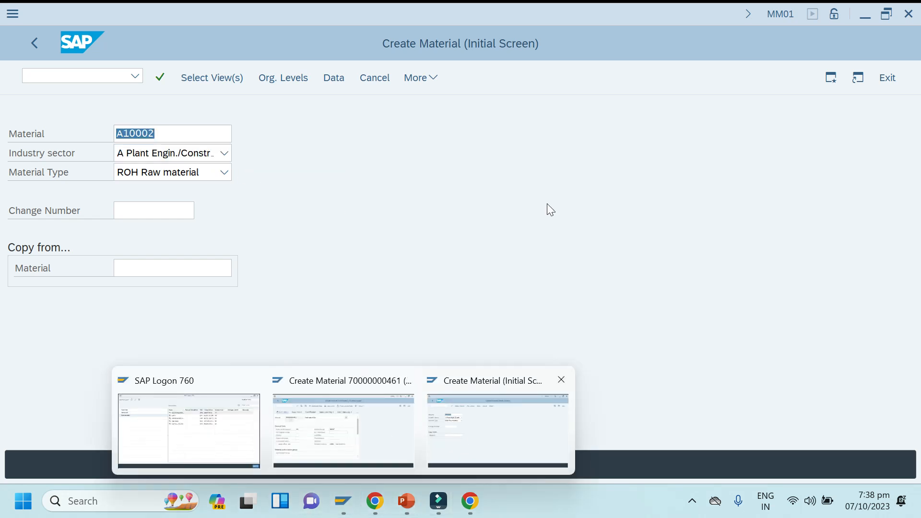
left_click(15, 15)
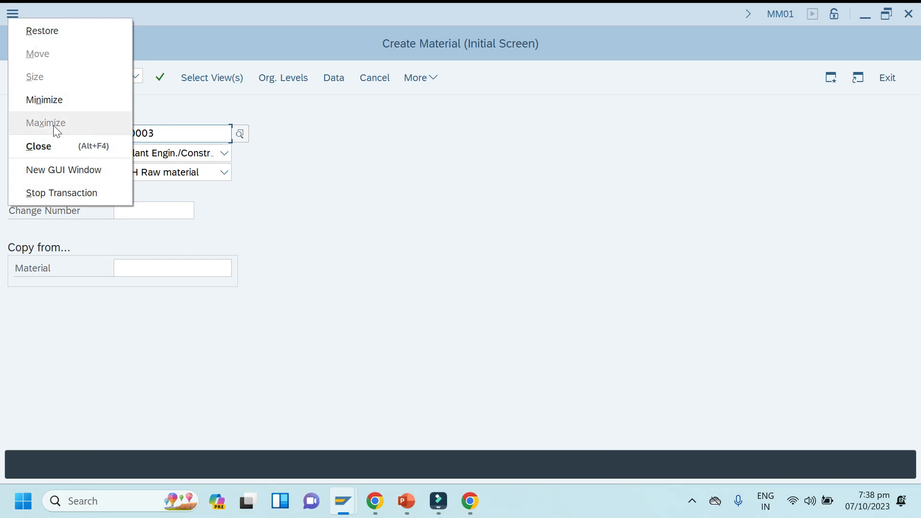
left_click(58, 167)
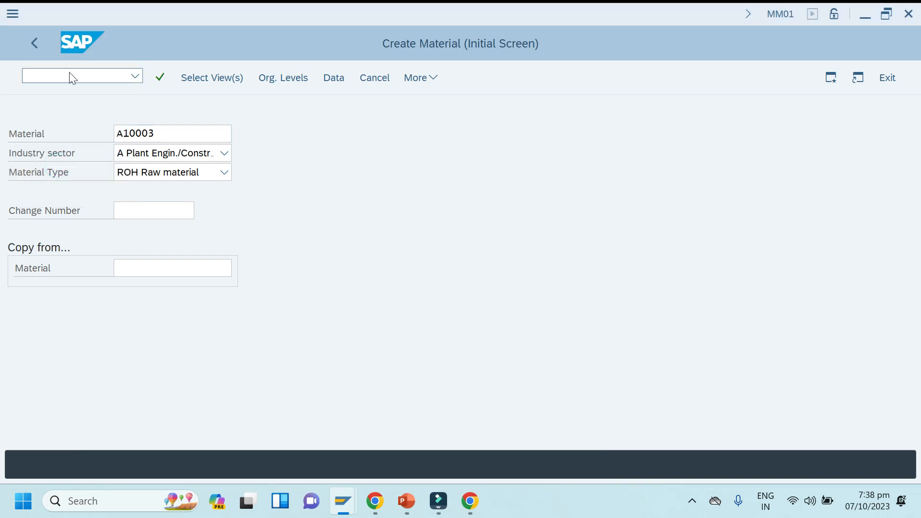
type("SE16N")
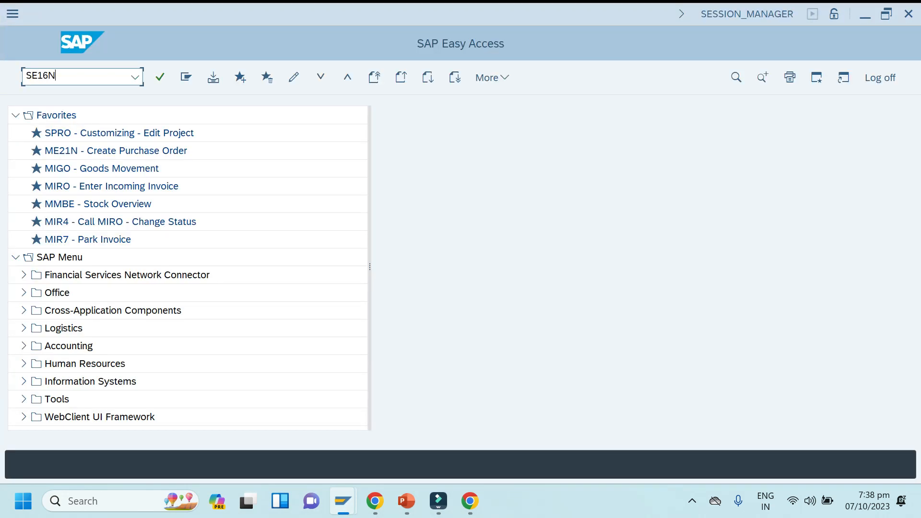
key("Return")
type("MARA")
key("Return")
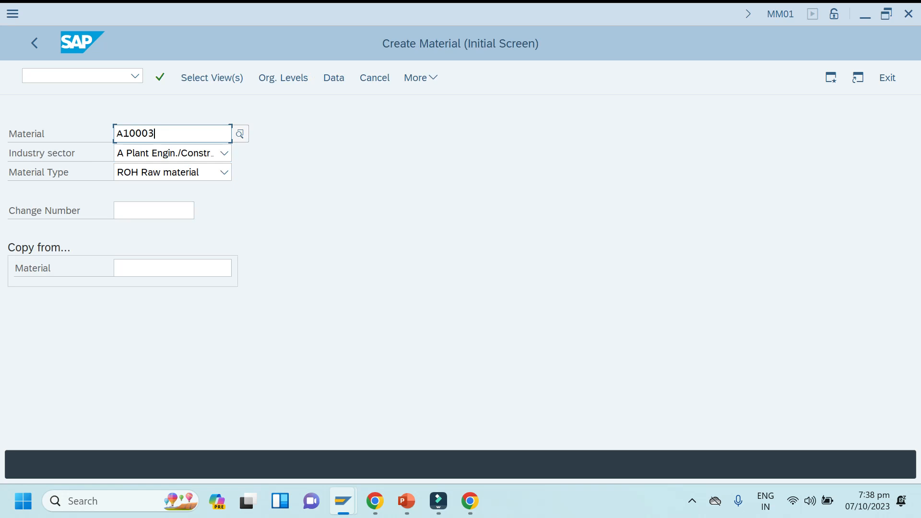
Step: Copy material number A10003 from the Create Material window and search table MARA for it
right_click(168, 137)
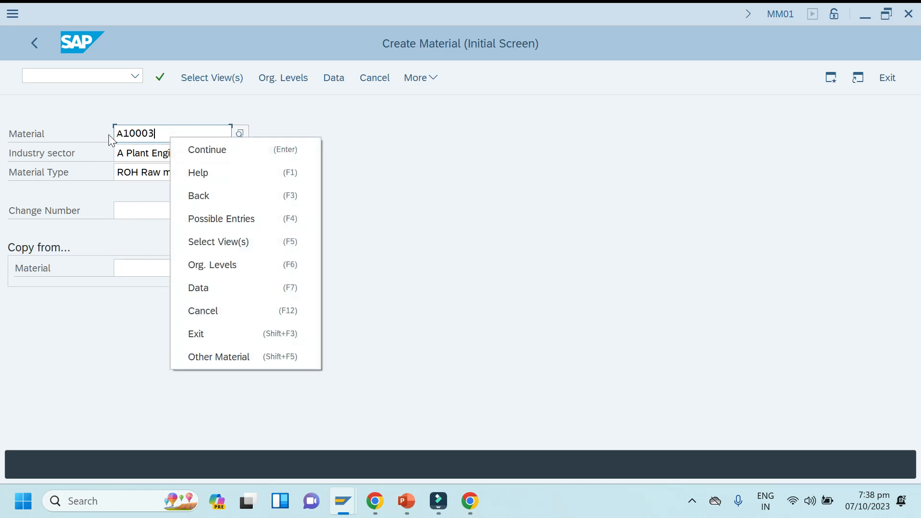
key("Escape")
double_click(176, 129)
key("ctrl+c")
key("alt+Tab")
key("ctrl+v")
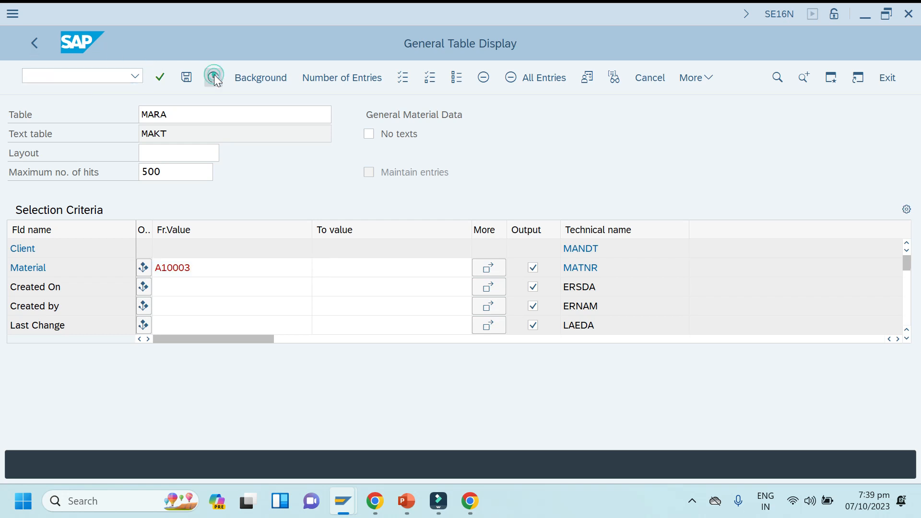
left_click(214, 76)
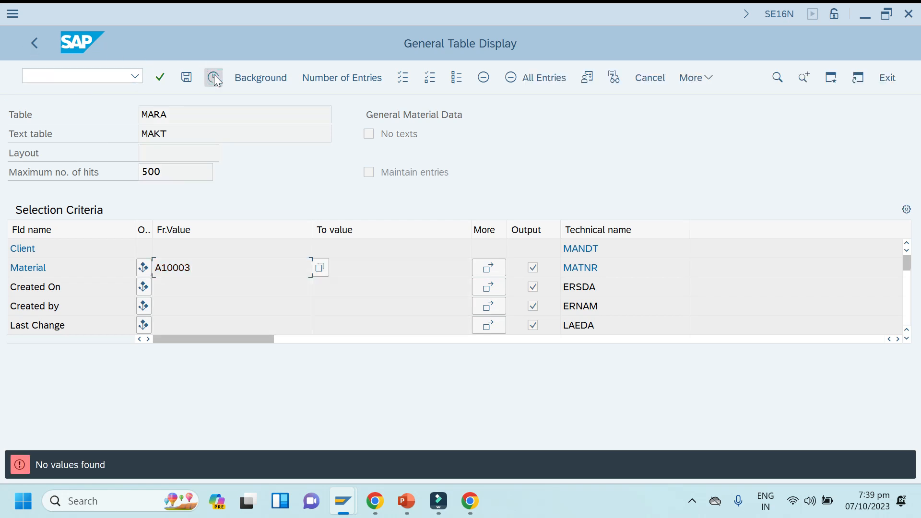
Step: Change the material criterion to A10002 and display its entry in table MARA
left_click(41, 51)
left_click(202, 264)
key("BackSpace")
type("2")
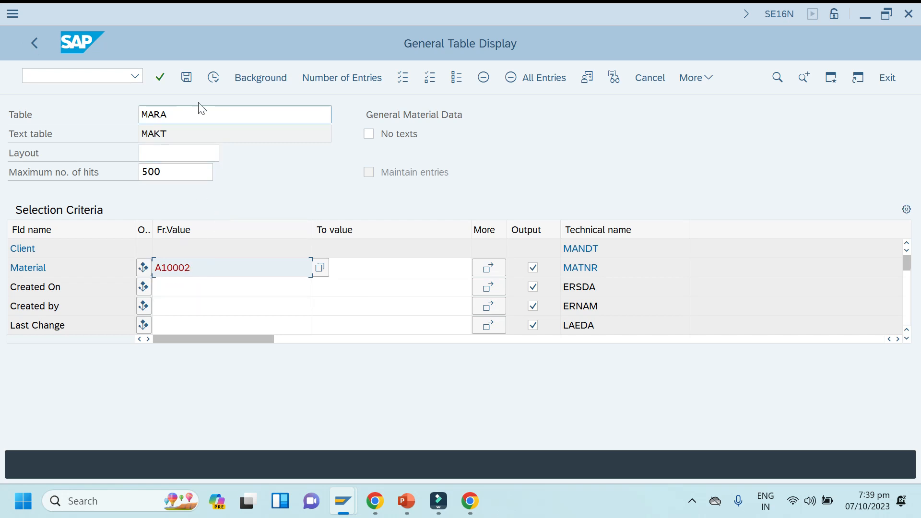
left_click(213, 79)
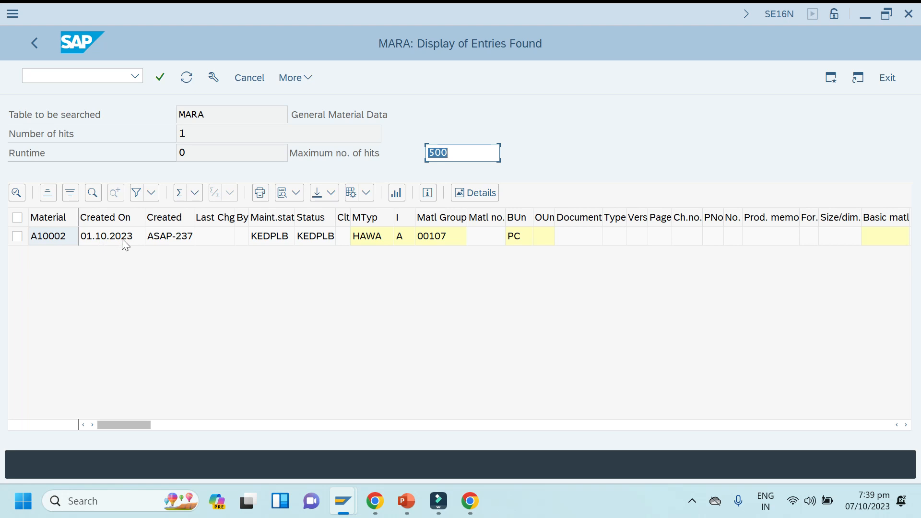
Step: Exit the table display, return to the Create Material window, and continue to the view selection for A10003
left_click(41, 47)
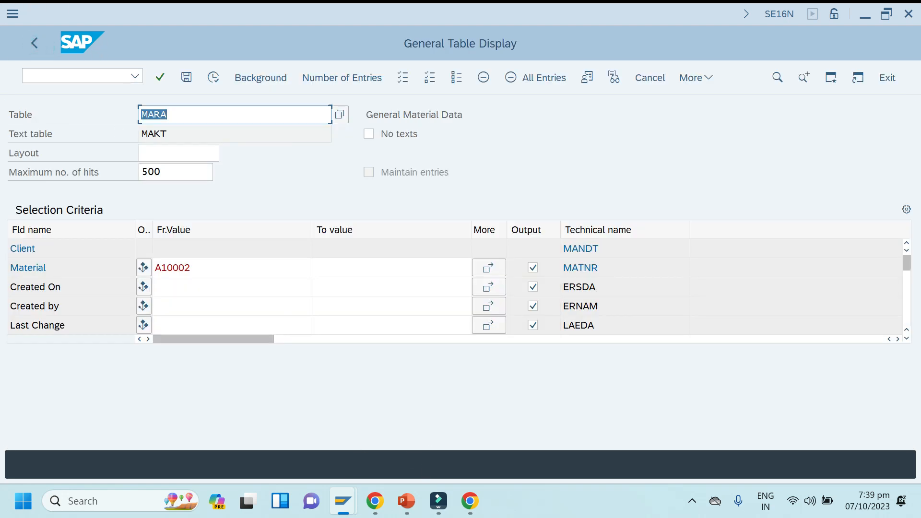
left_click(36, 50)
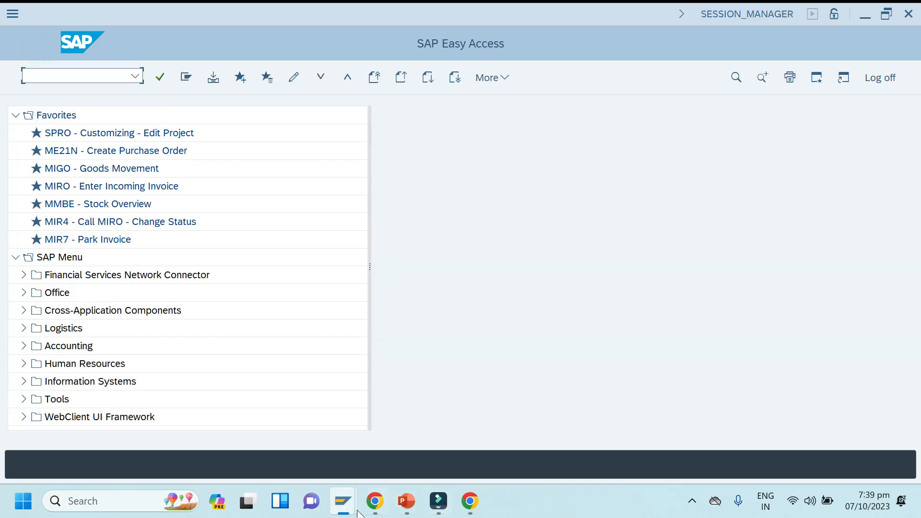
mouse_move(359, 513)
left_click(440, 418)
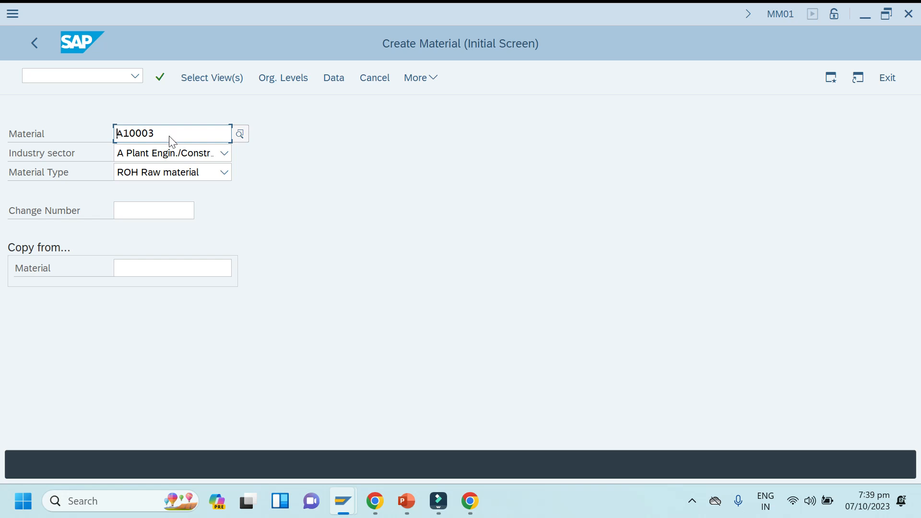
key("Return")
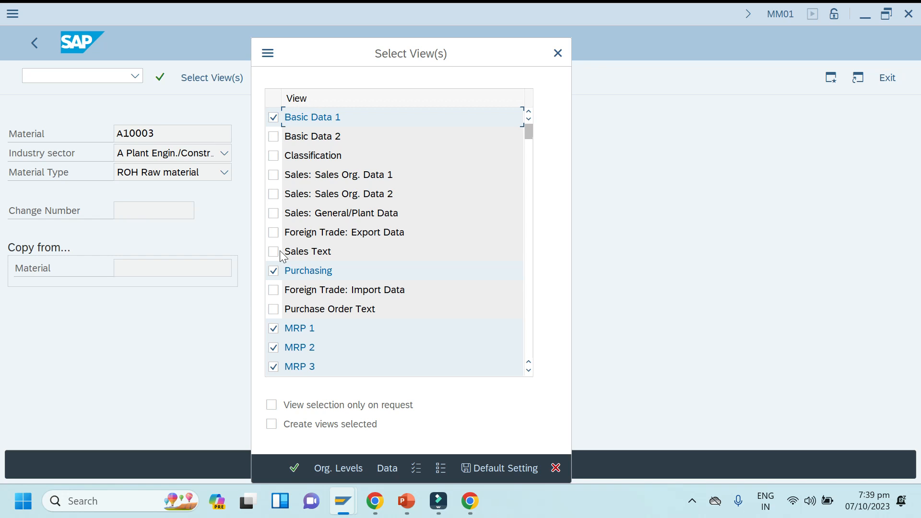
Step: Review which views are selected for the raw material, from purchasing and MRP through storage and accounting
left_click(528, 371)
left_click(529, 371)
left_click(529, 371)
left_click(529, 371)
left_click(528, 371)
left_click(529, 371)
left_click(529, 371)
left_click(528, 371)
left_click(528, 371)
left_click(528, 371)
left_click(529, 371)
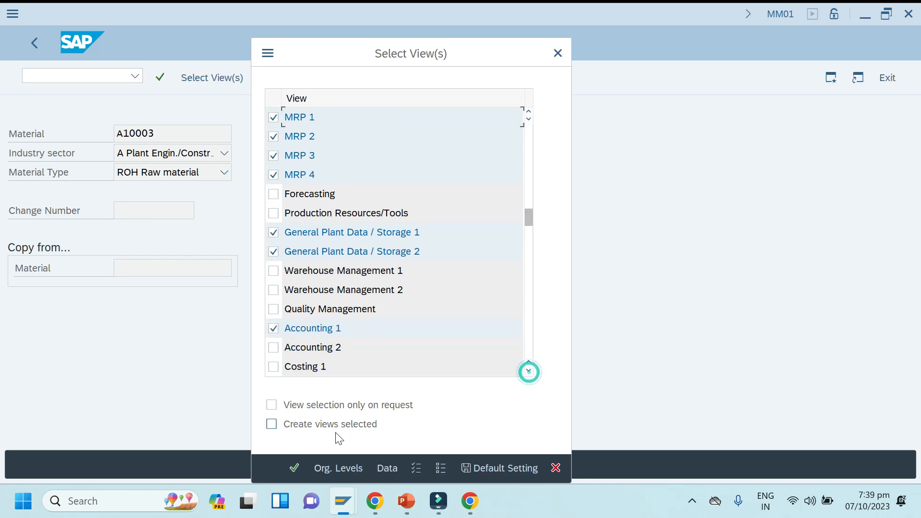
Step: Set the organizational levels to plant 1003, storage location 0001 and MRP profile PD01, and continue to the Basic data 1 view
left_click(338, 468)
type("1003")
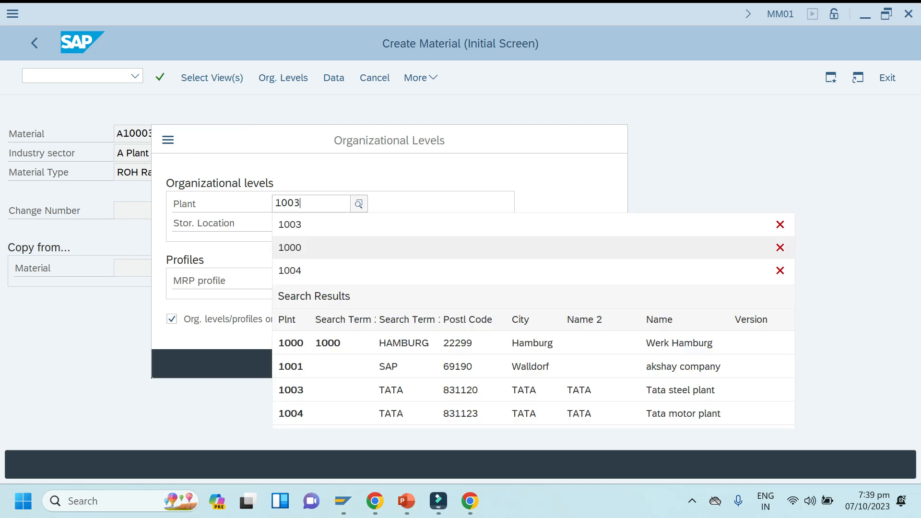
left_click(294, 302)
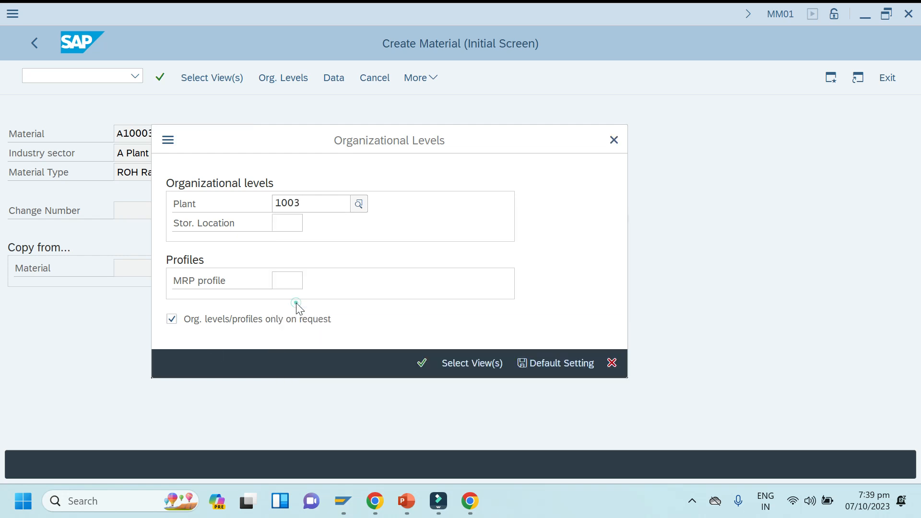
left_click(288, 221)
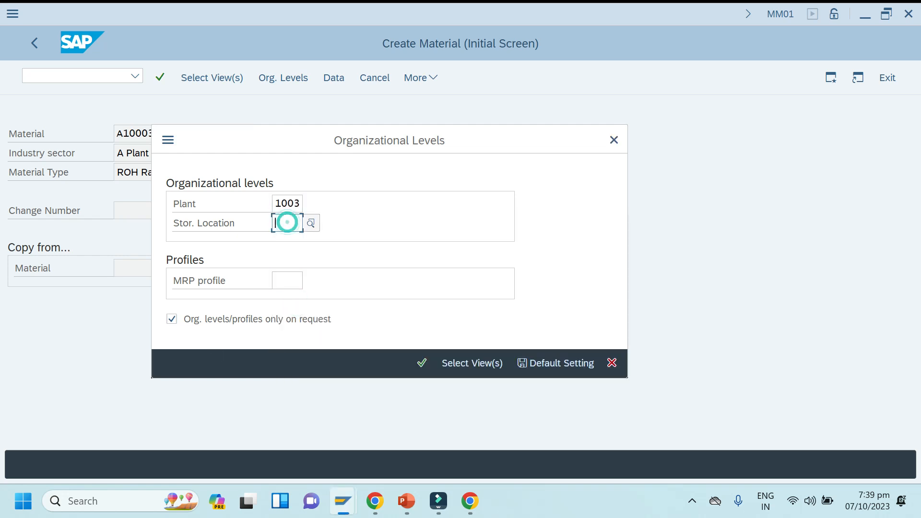
type("0001")
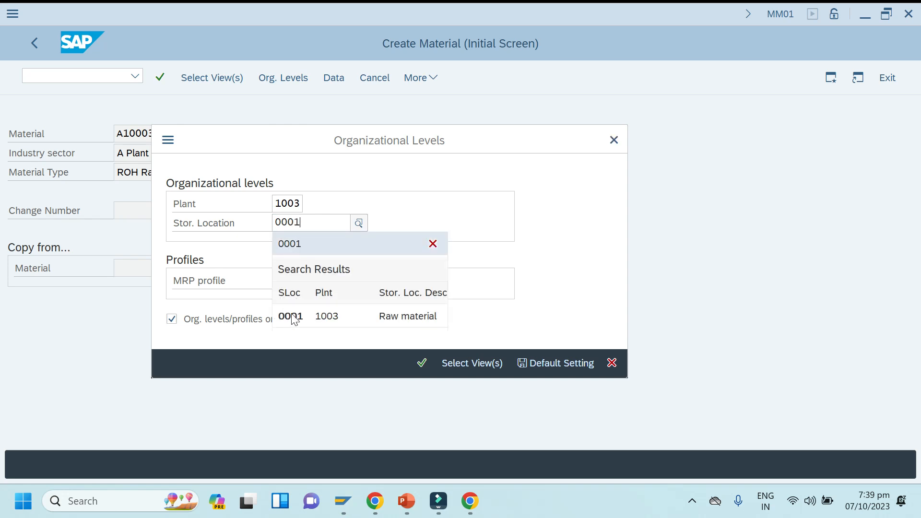
left_click(290, 321)
left_click(288, 280)
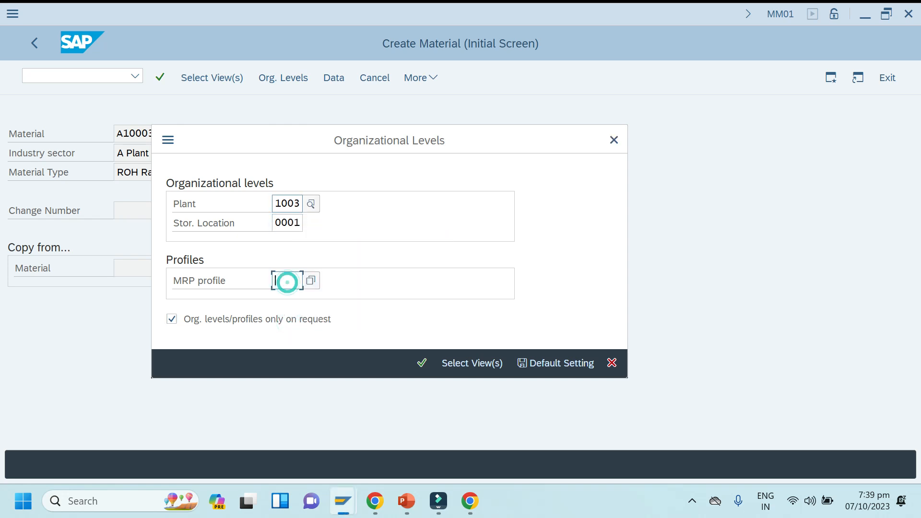
left_click(290, 302)
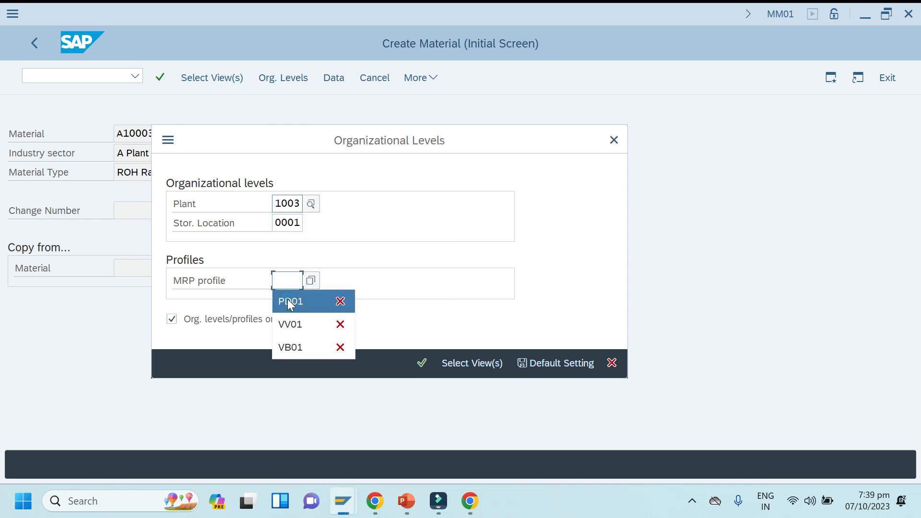
left_click(423, 367)
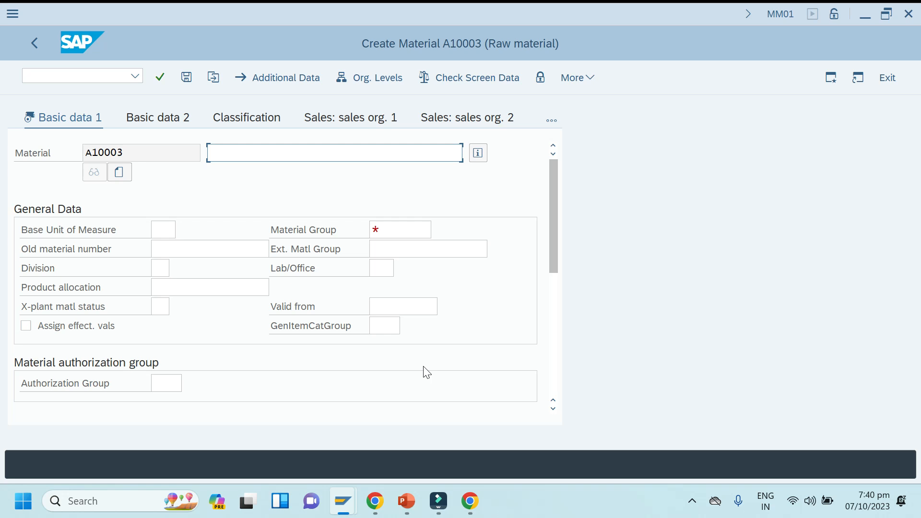
Step: Describe material A10003 as "Comp mat of car", adapting the earlier entry "Final mat of car"
key("BackSpace")
left_click(280, 181)
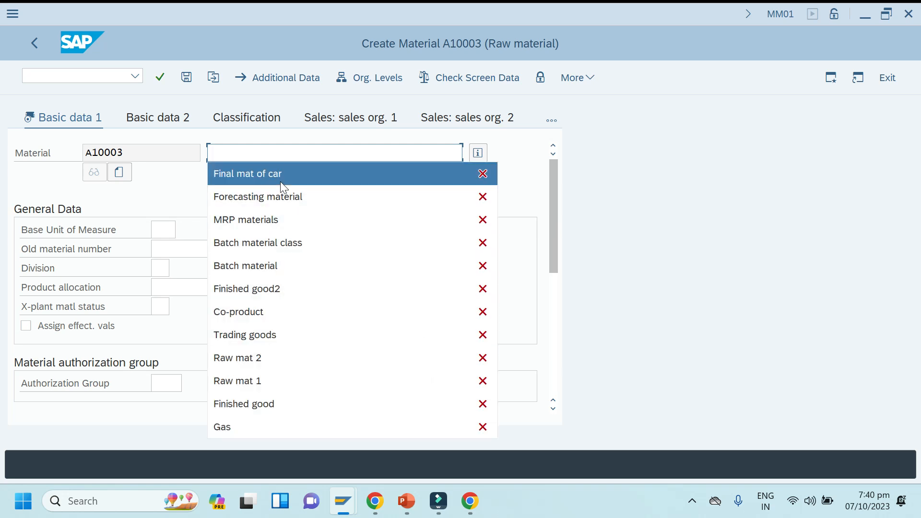
left_click(231, 153)
key("BackSpace")
key("BackSpace")
key("BackSpace")
key("BackSpace")
key("BackSpace")
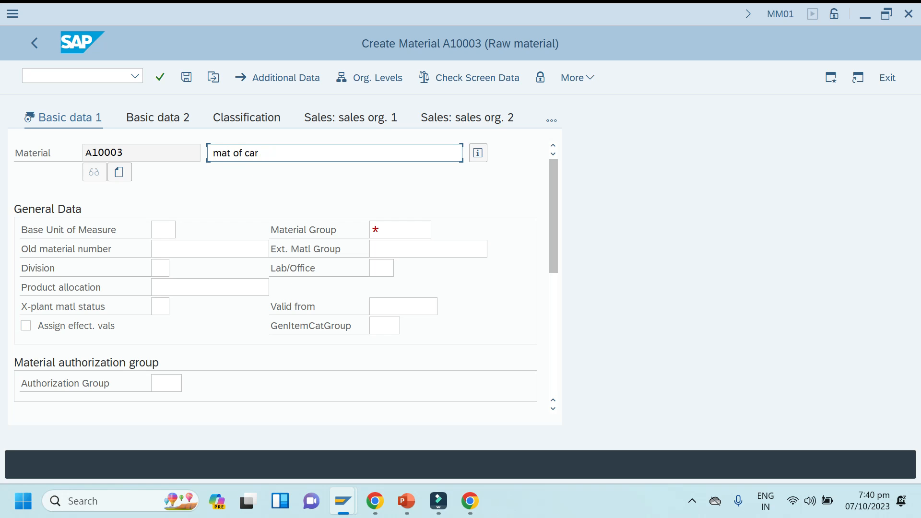
type("Comp")
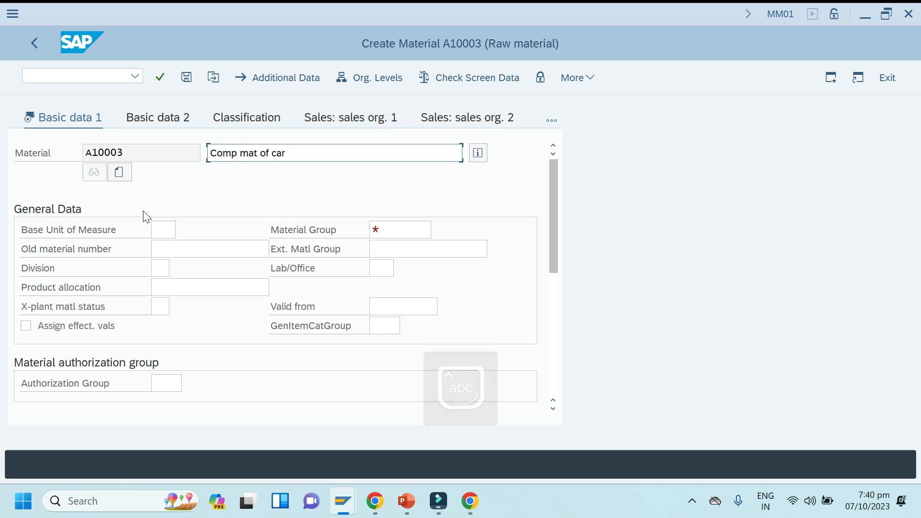
Step: Set the base unit of measure to PC and the material group to 00108 for A10003
left_click(162, 229)
left_click(162, 250)
left_click(397, 230)
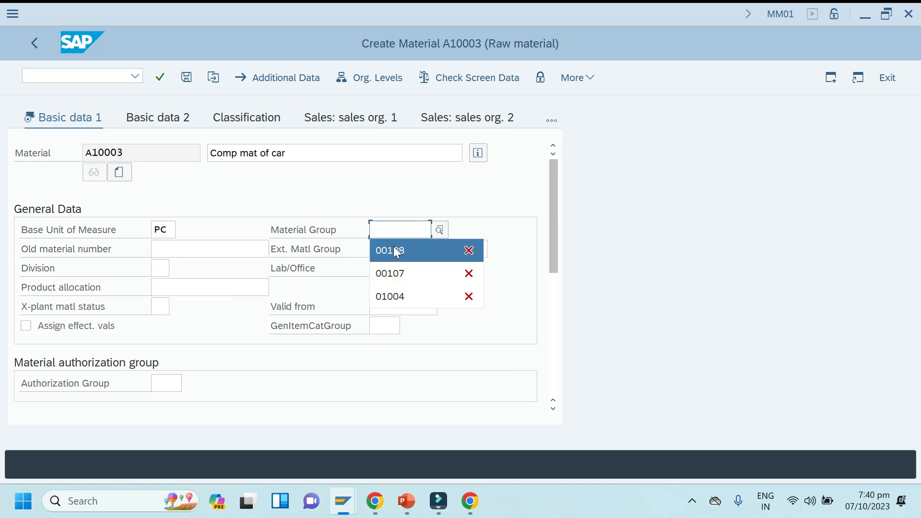
left_click(396, 250)
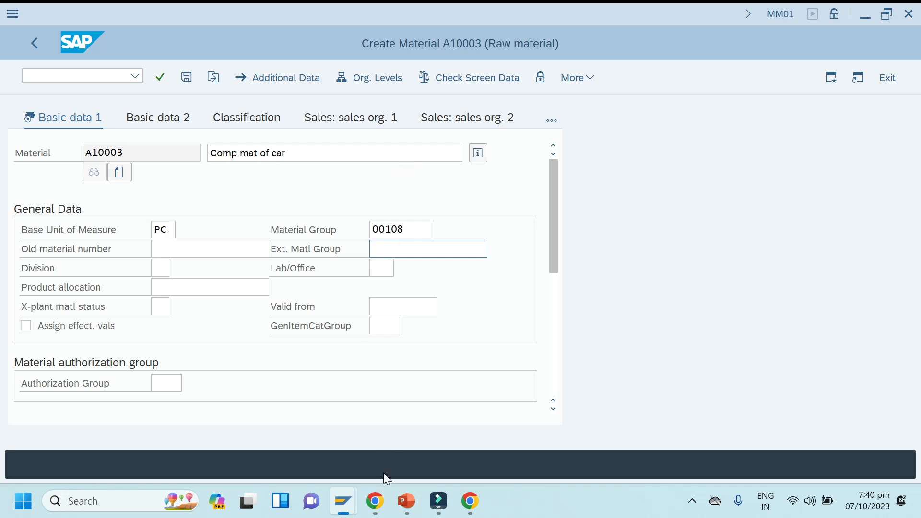
Step: Switch to the SAP Easy Access session, start transaction SM12 and list the lock entries for client 800
mouse_move(339, 513)
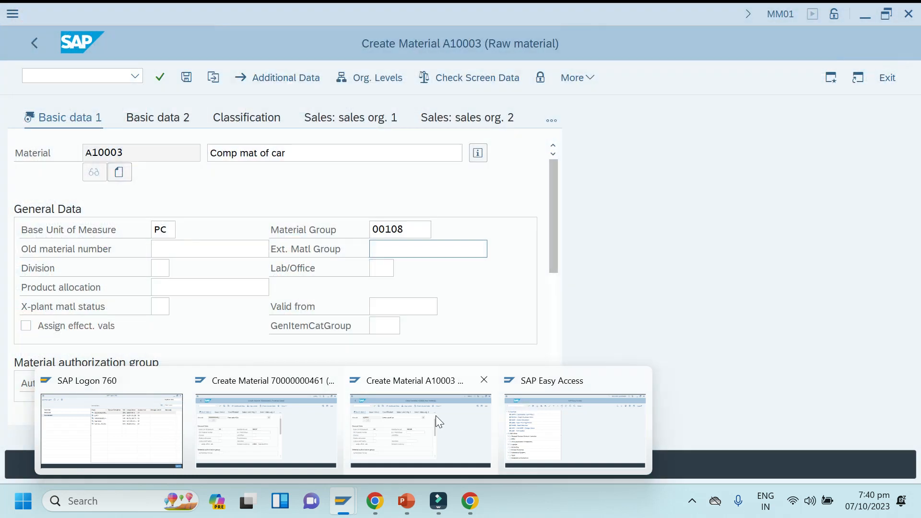
left_click(436, 415)
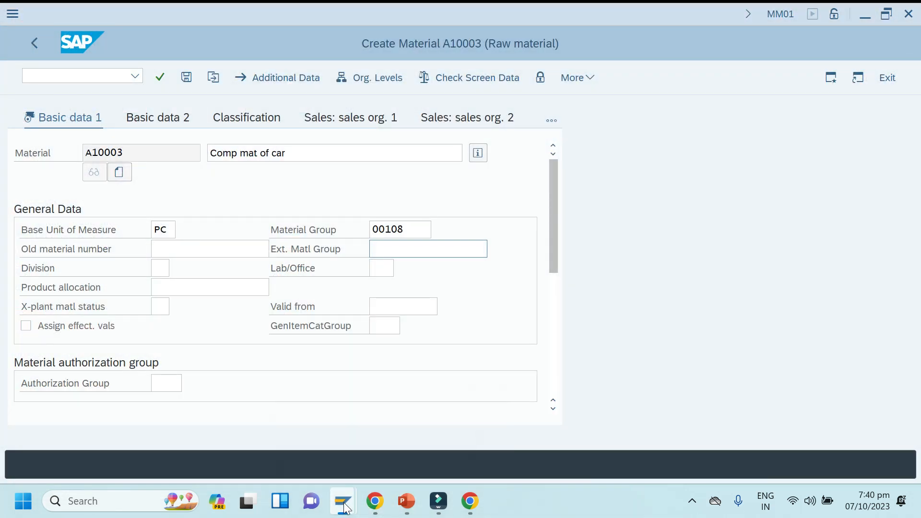
left_click(516, 456)
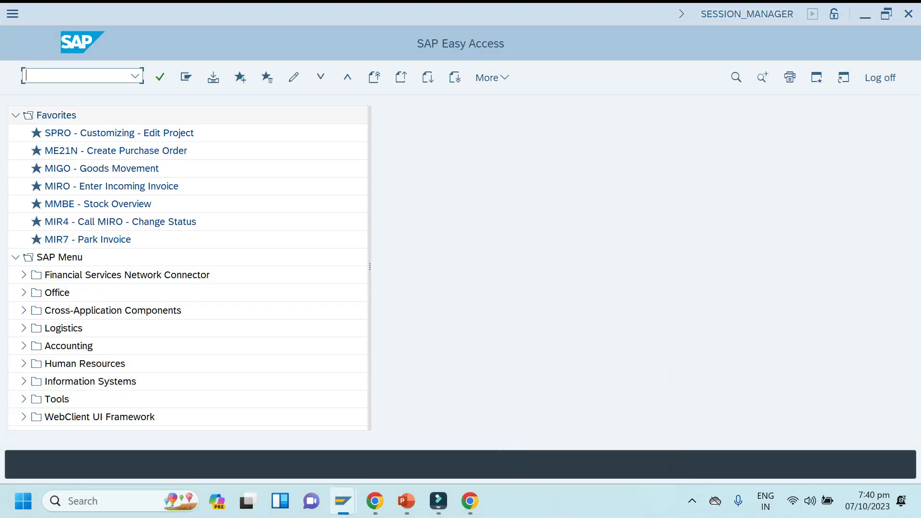
type("sm12")
key("Return")
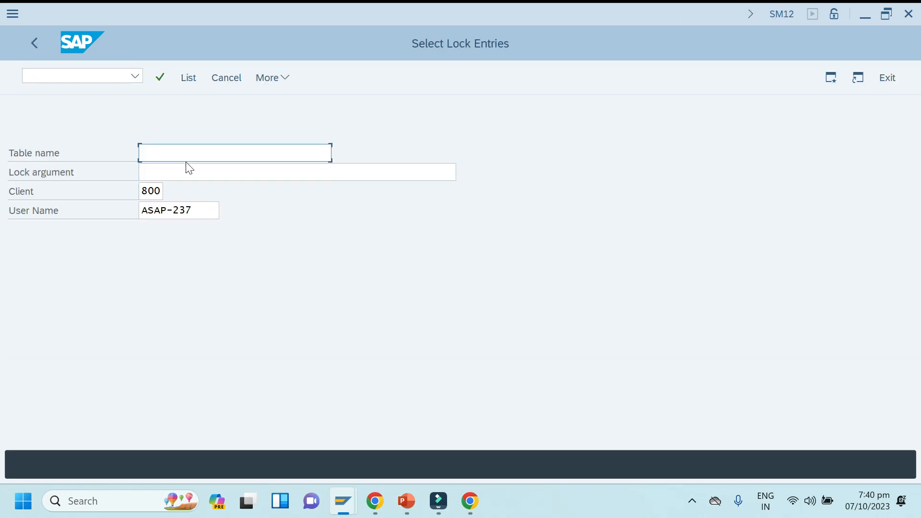
left_click(190, 77)
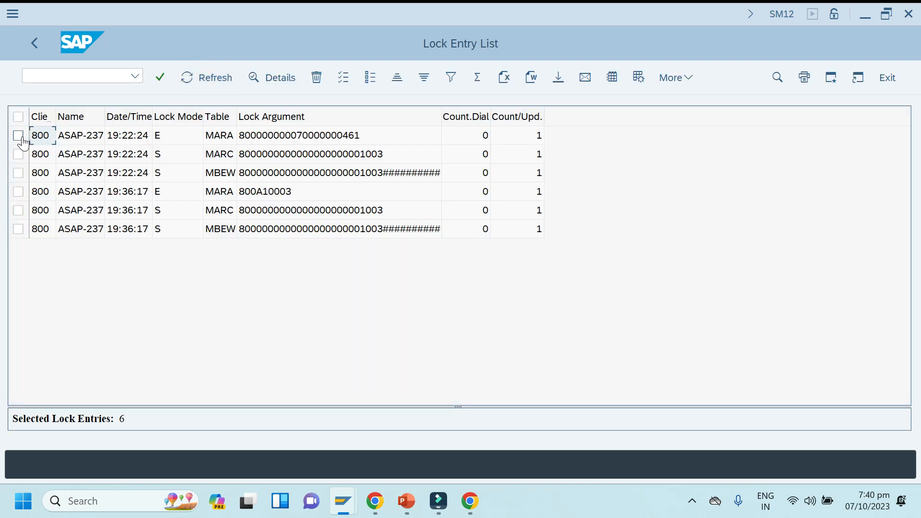
Step: Select all lock entries, delete them, and return to the SAP Easy Access screen
left_click(338, 83)
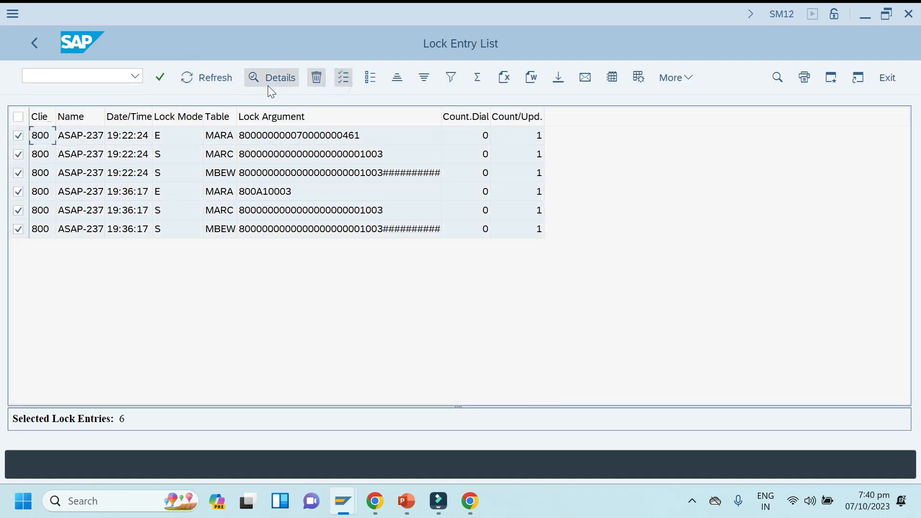
left_click(317, 78)
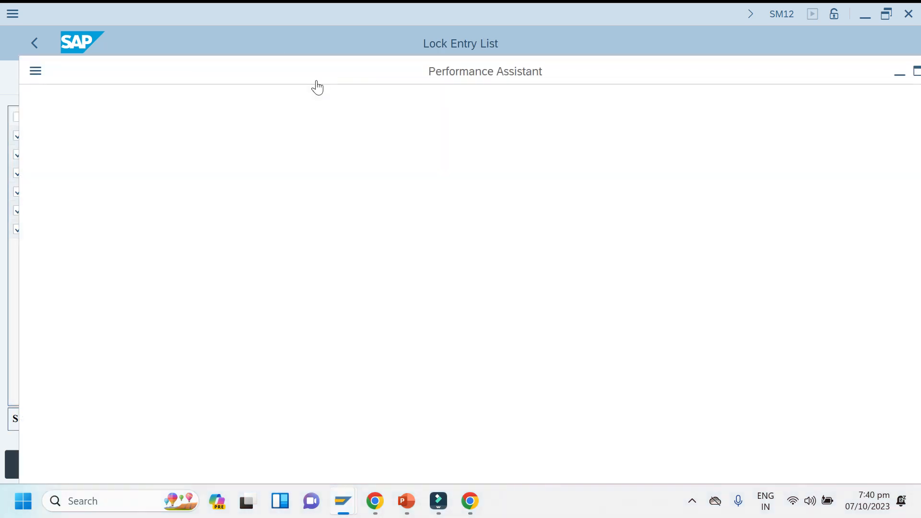
left_click(253, 320)
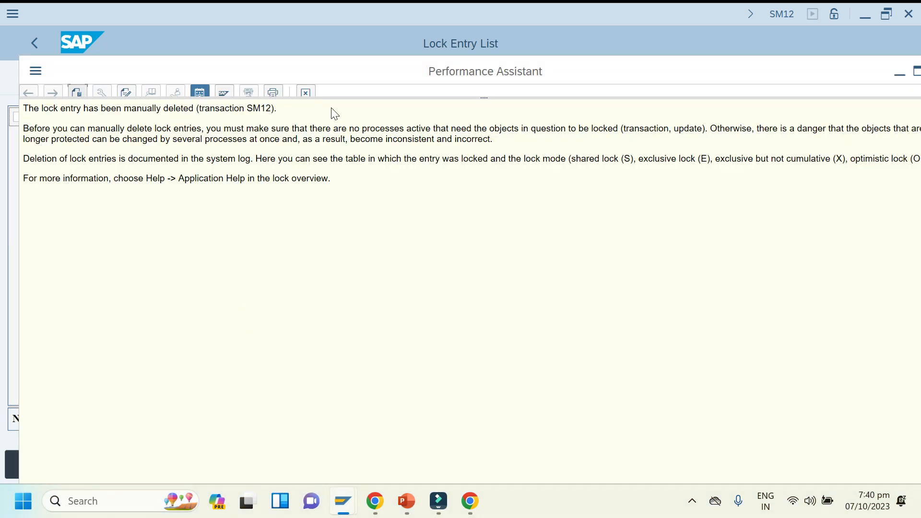
left_click(306, 93)
left_click(36, 50)
left_click(36, 50)
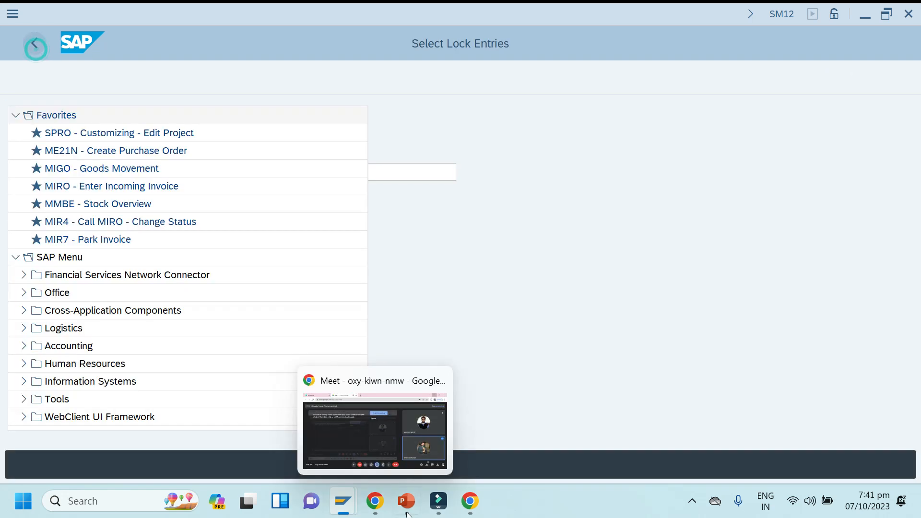
Step: Start transaction MM01 in the SAP Easy Access session and continue to the view selection for material A10003
mouse_move(343, 502)
left_click(290, 440)
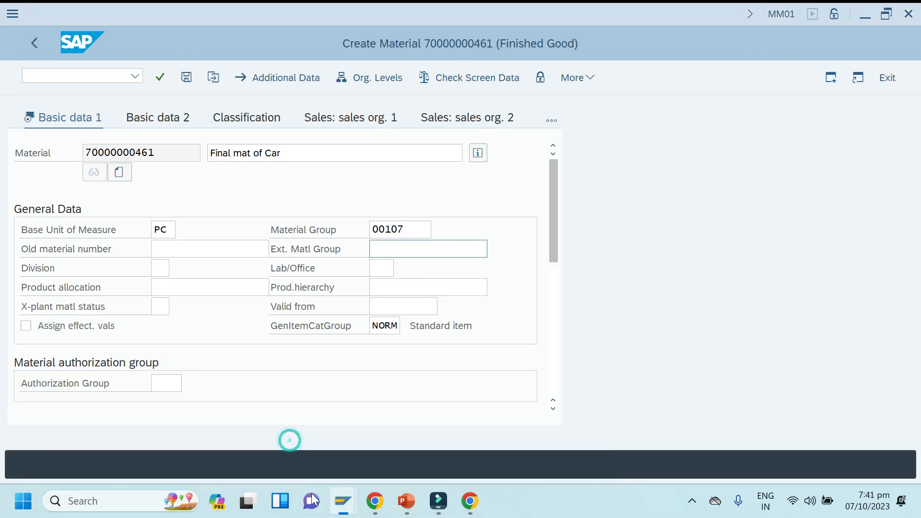
left_click(534, 448)
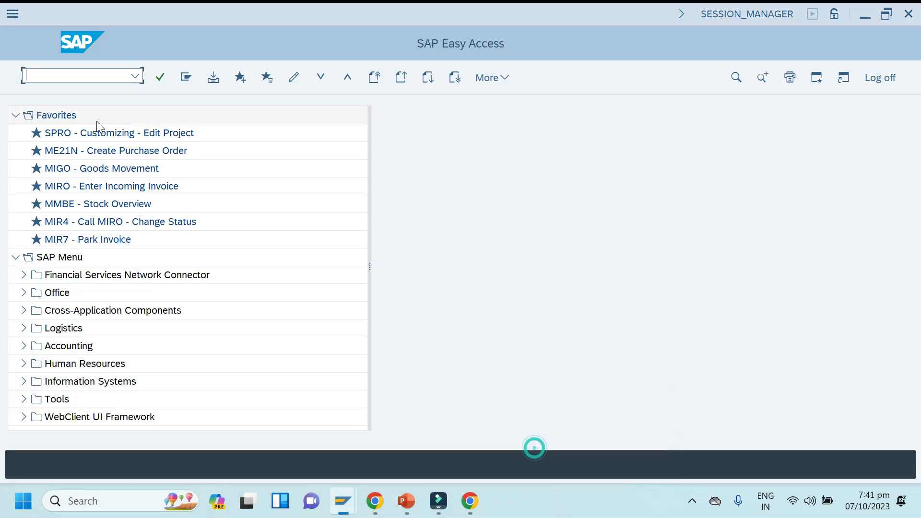
type("mm01")
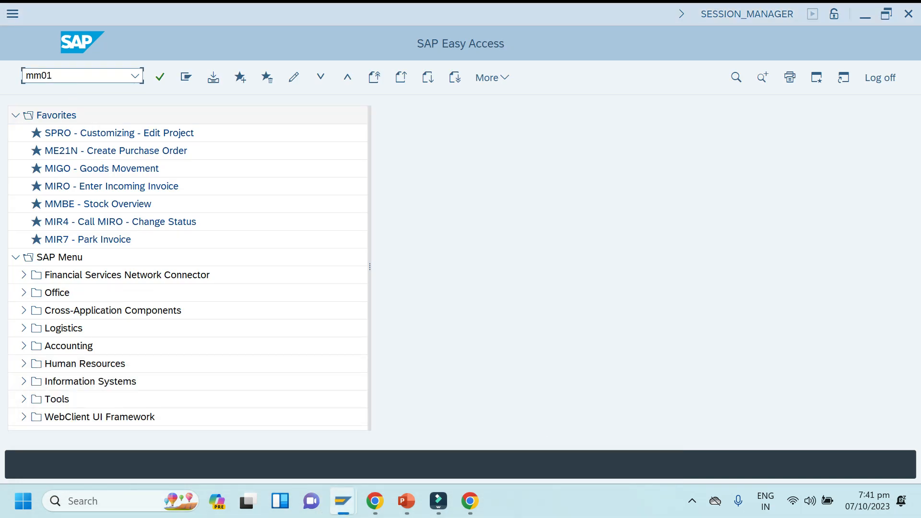
key("Return")
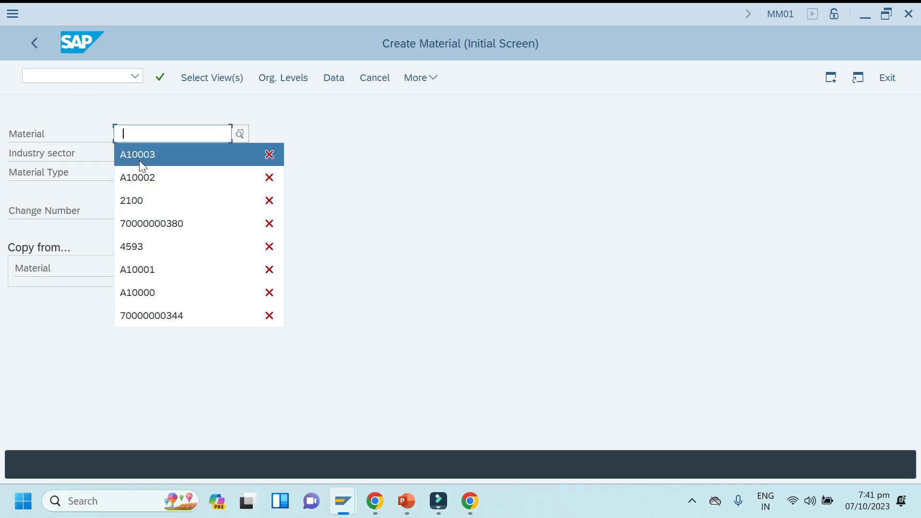
left_click(139, 160)
key("Return")
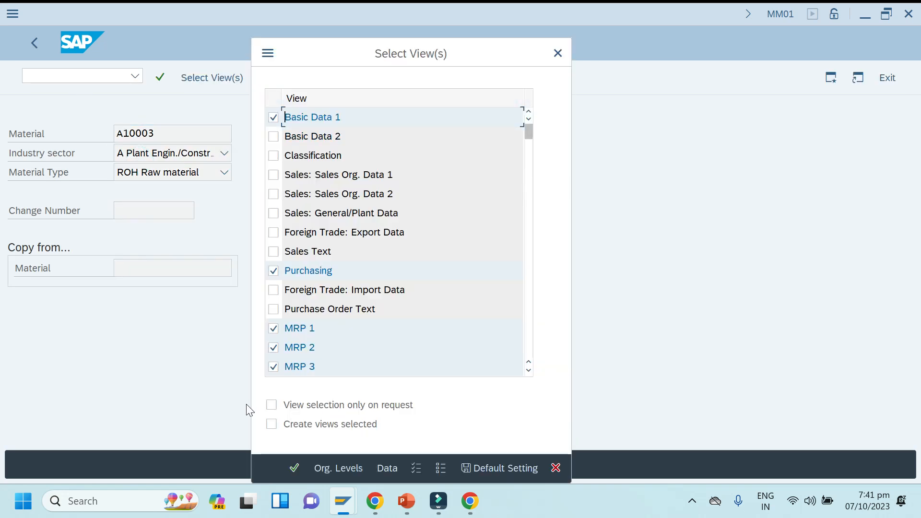
Step: Set the organizational levels to plant 1003, storage location 0001 and MRP profile PD01, and continue to Basic data 1
left_click(341, 468)
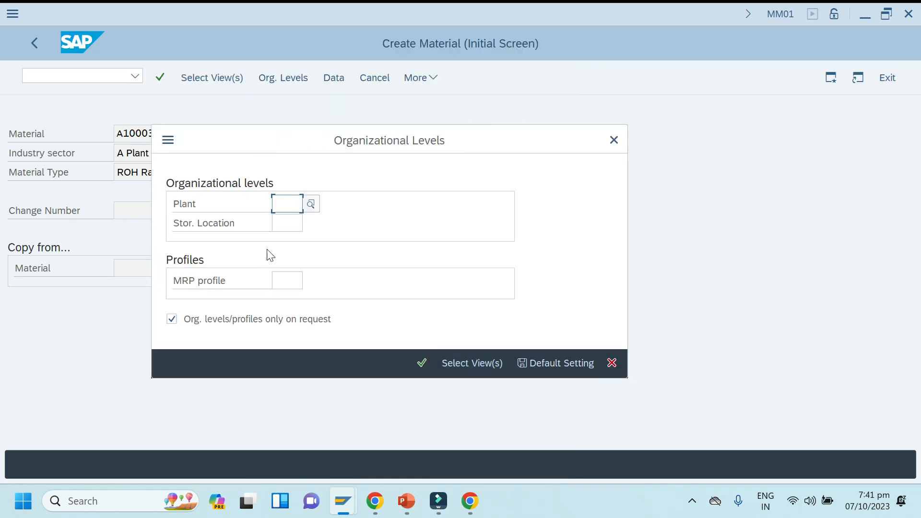
left_click(289, 228)
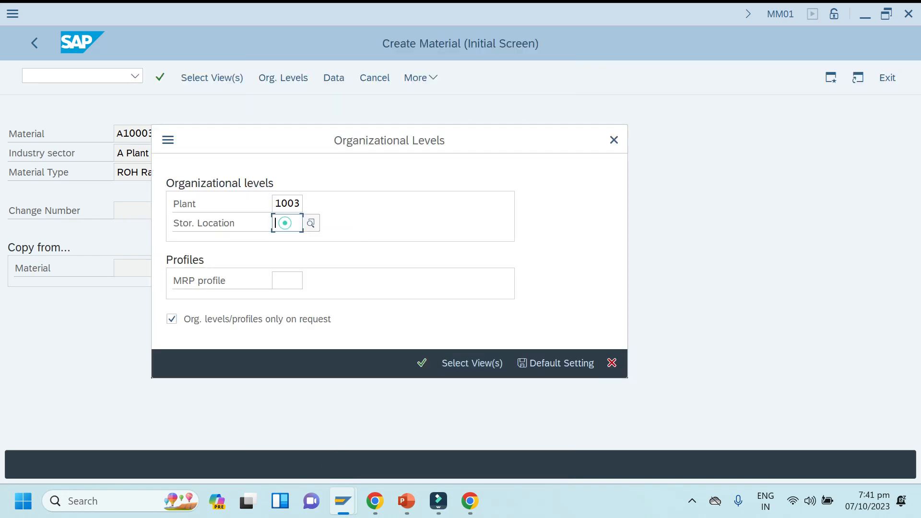
left_click(289, 245)
left_click(287, 281)
left_click(290, 303)
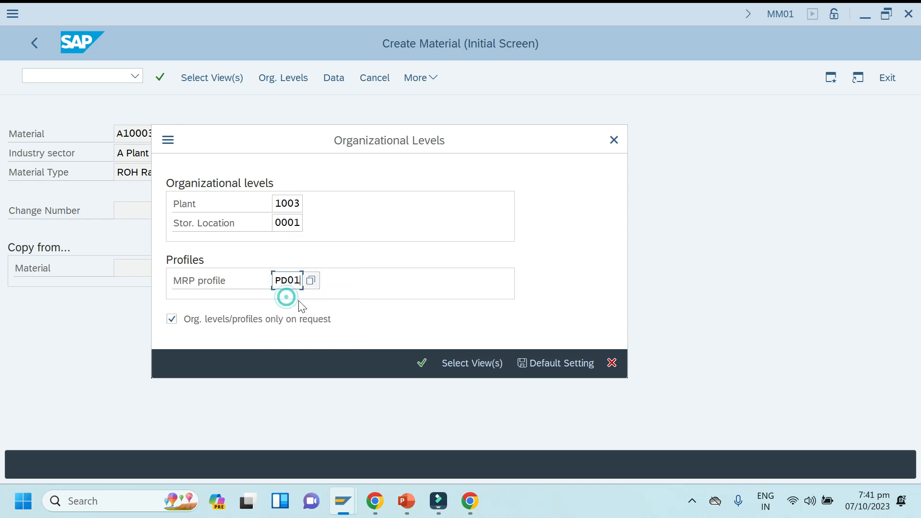
left_click(422, 363)
Step: Fill the description from the earlier entry "Final mat of car", remove the first word and try to continue
type("v")
key("BackSpace")
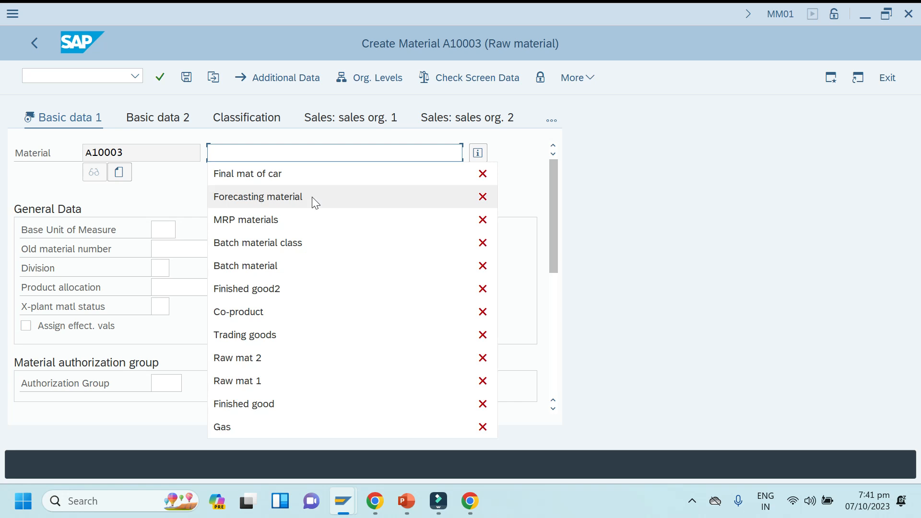
left_click(261, 174)
left_click(230, 154)
key("BackSpace")
key("BackSpace")
key("BackSpace")
key("BackSpace")
key("BackSpace")
key("Tab")
key("Caps_Lock")
key("Caps_Lock")
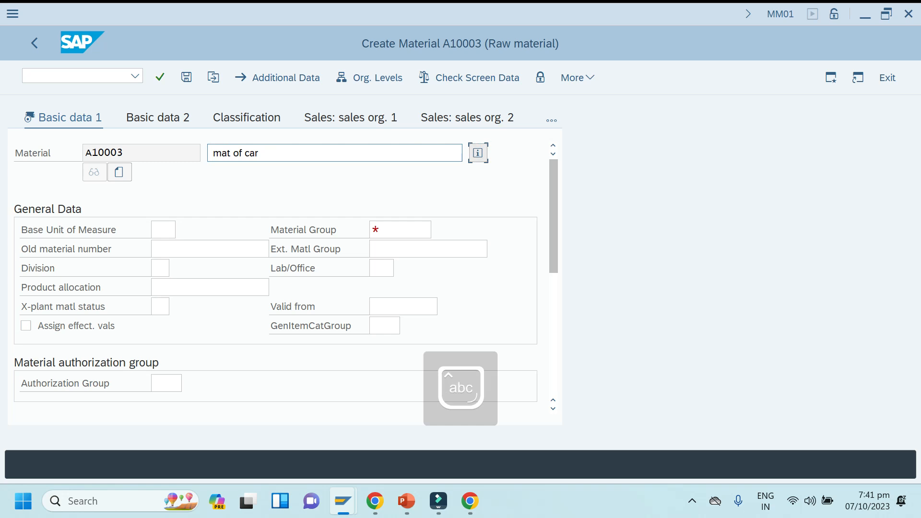
key("Return")
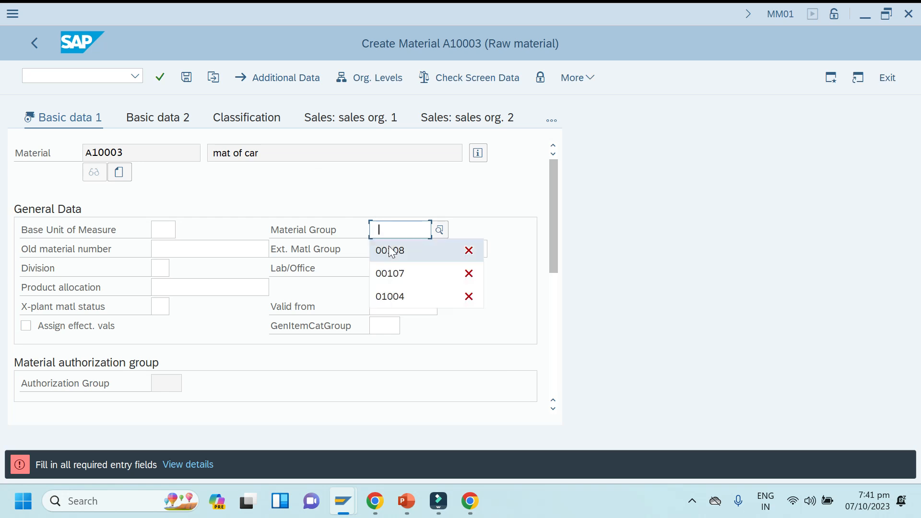
Step: Set the material group to 00108 and the base unit to PC, and close the material status information
left_click(389, 246)
left_click(162, 229)
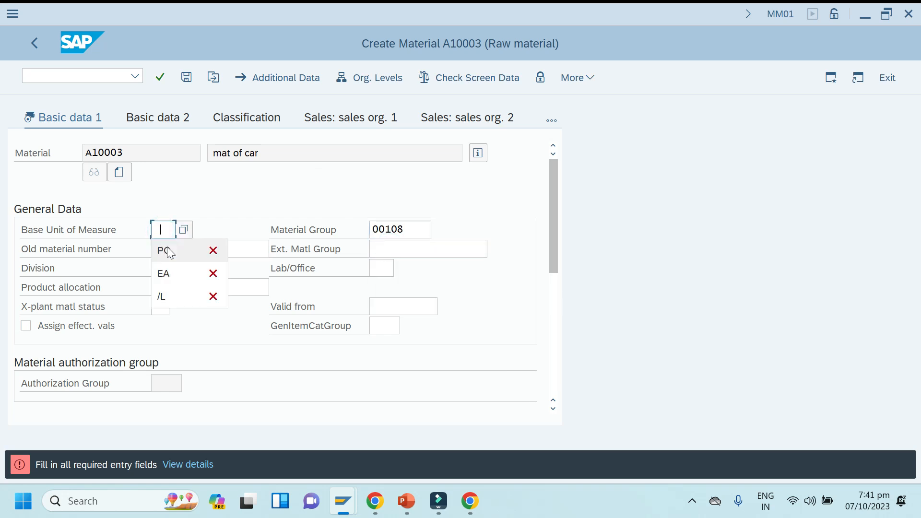
left_click(164, 249)
key("Return")
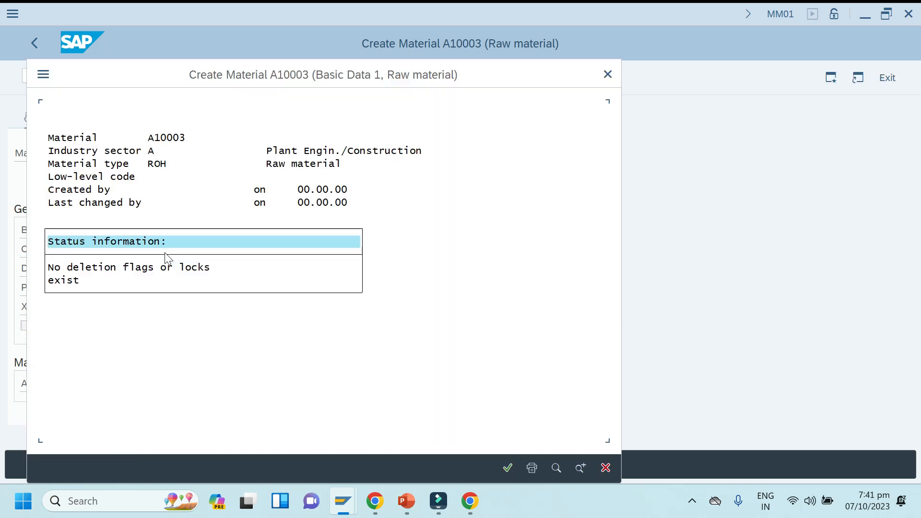
left_click(607, 75)
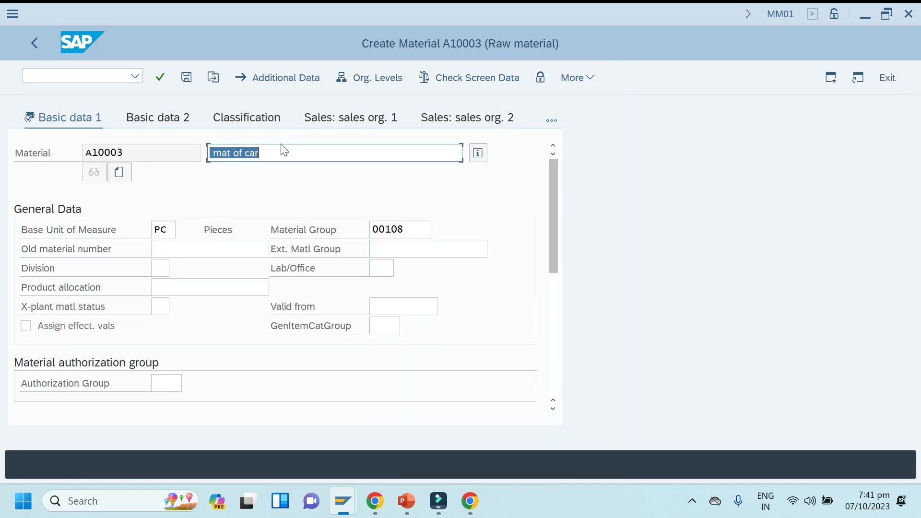
Step: Replace the description of A10003 with "Comp of car" and continue to the Purchasing view
left_click(269, 152)
key("BackSpace")
key("BackSpace")
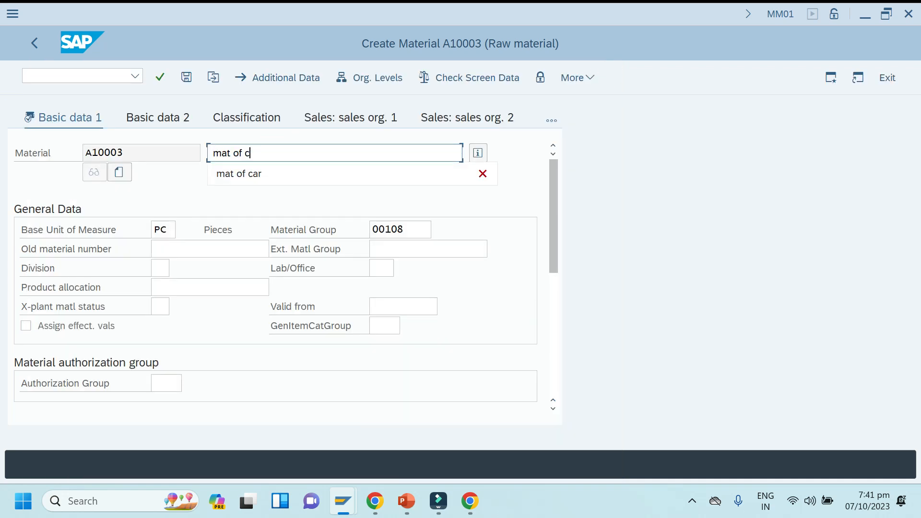
key("BackSpace")
key("BackSpace")
key("Caps_Lock")
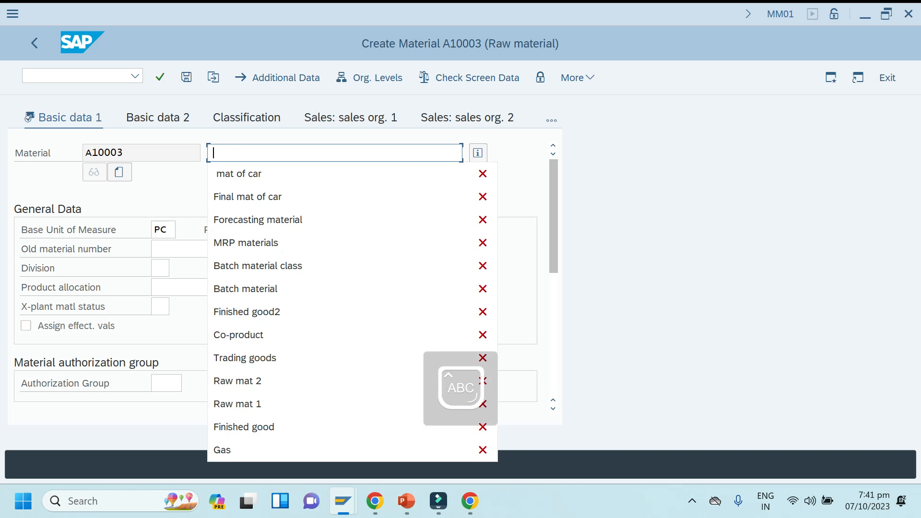
type("C")
key("Caps_Lock")
type("omp of car")
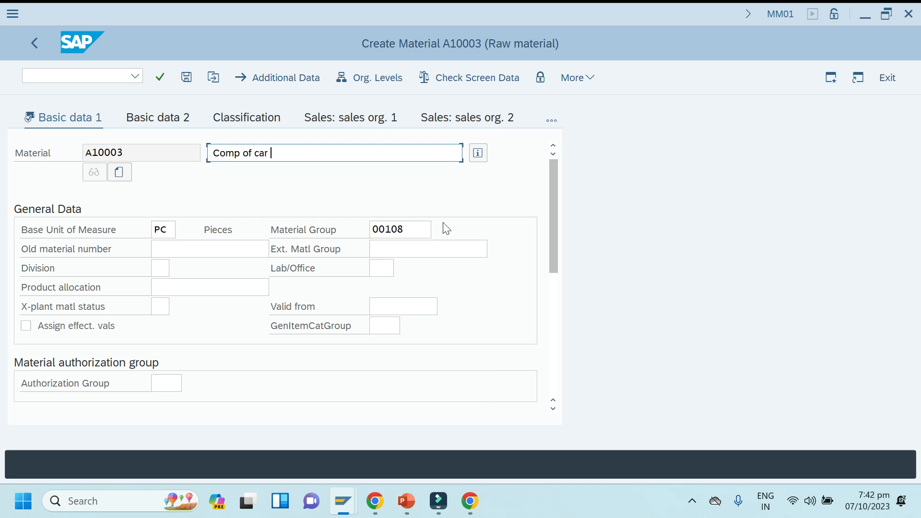
left_click_drag(556, 206, 555, 184)
key("Return")
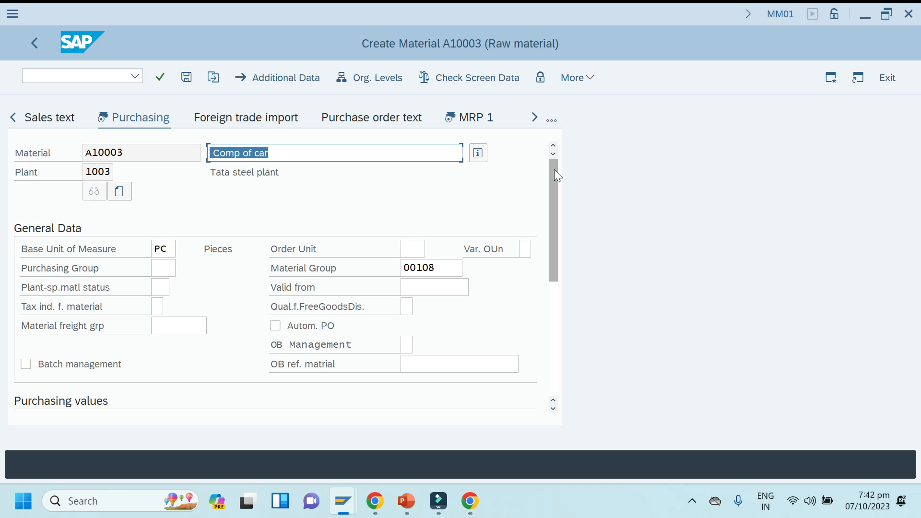
Step: In the MRP 1 view of A10003, pick the MRP controller available for plant 1003 and continue to the MRP 2 view
key("Return")
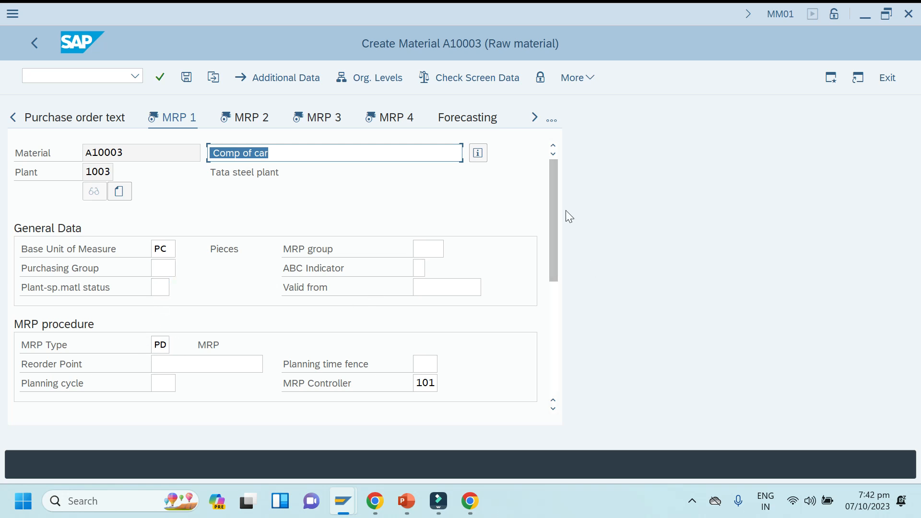
left_click_drag(556, 213, 545, 276)
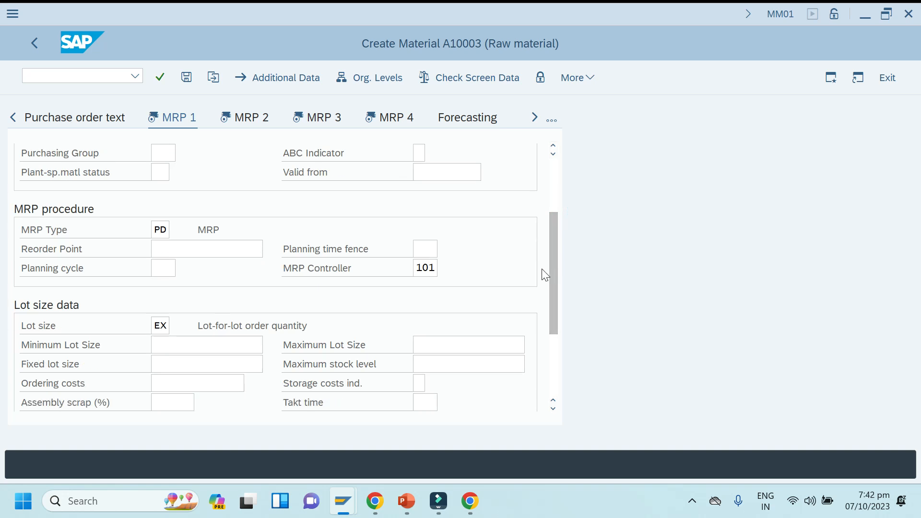
left_click(432, 267)
left_click(445, 268)
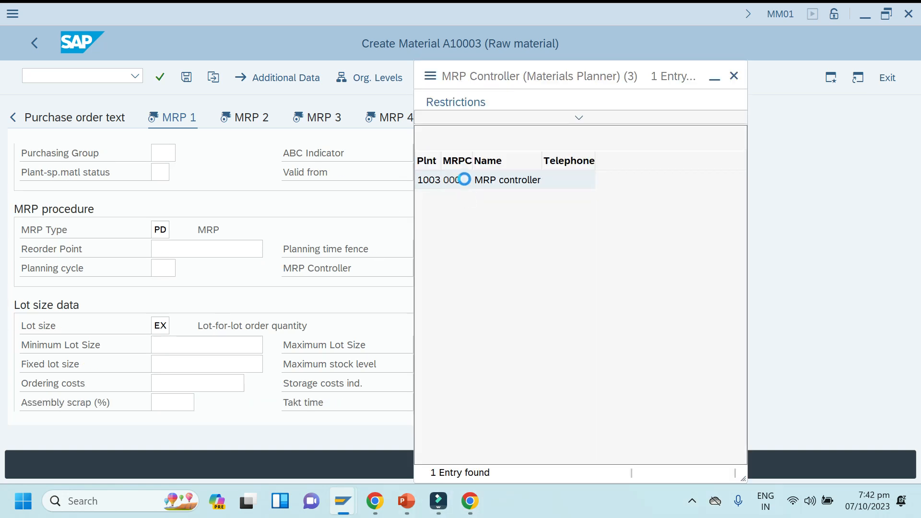
double_click(464, 179)
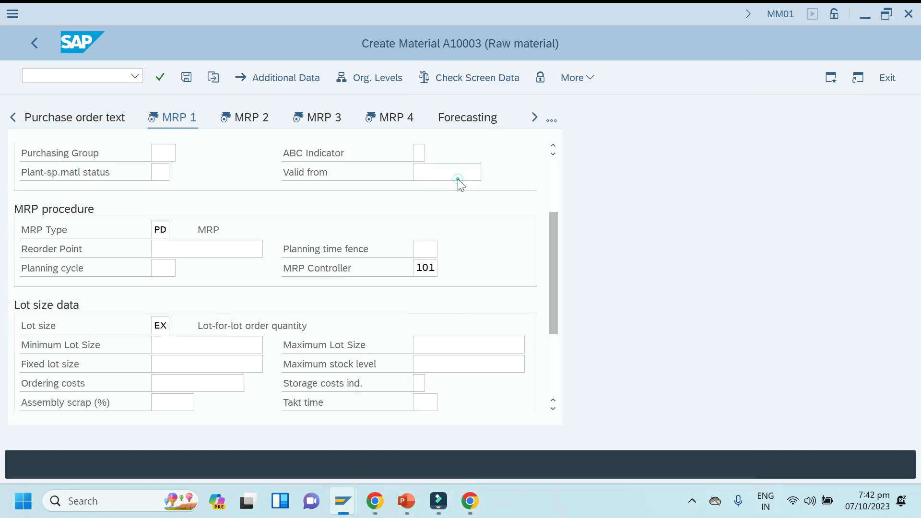
left_click(553, 408)
left_click(554, 408)
left_click(554, 408)
left_click(554, 407)
left_click(553, 408)
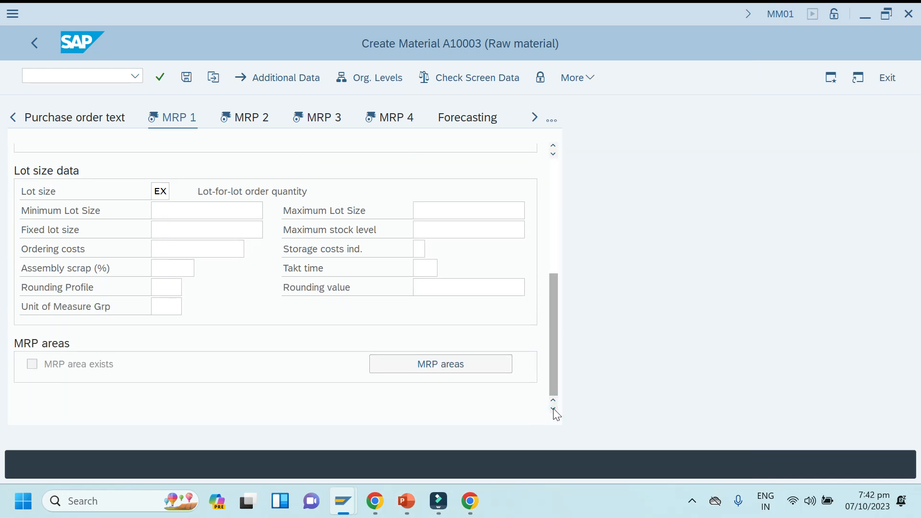
key("Return")
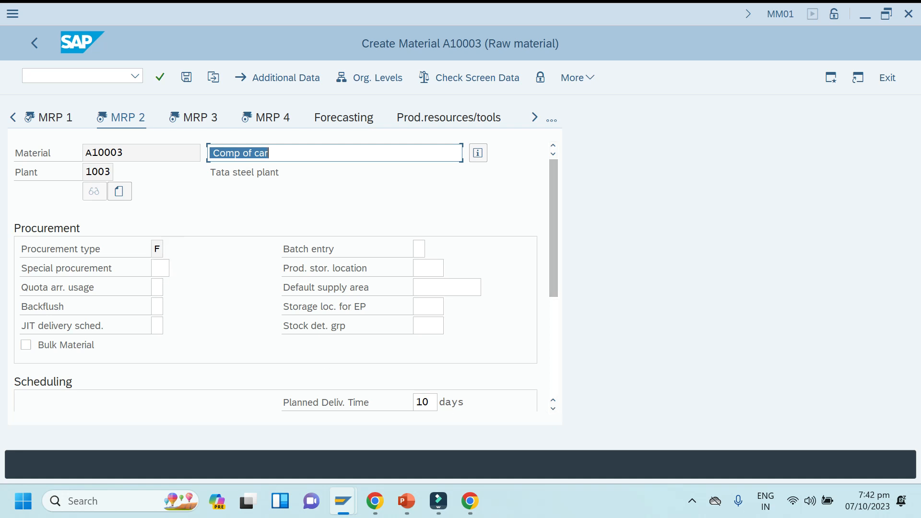
Step: Examine the possible procurement types for A10003 and close the value list
left_click(157, 249)
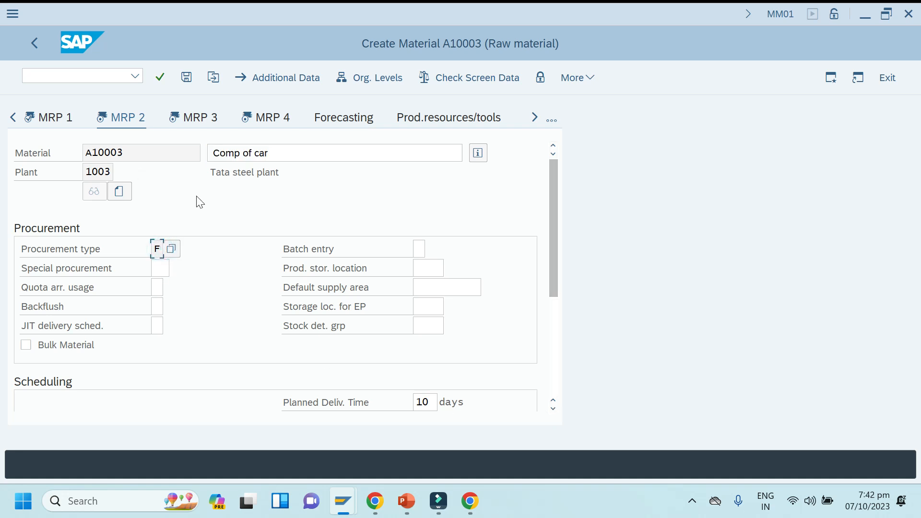
left_click(176, 250)
left_click(134, 193)
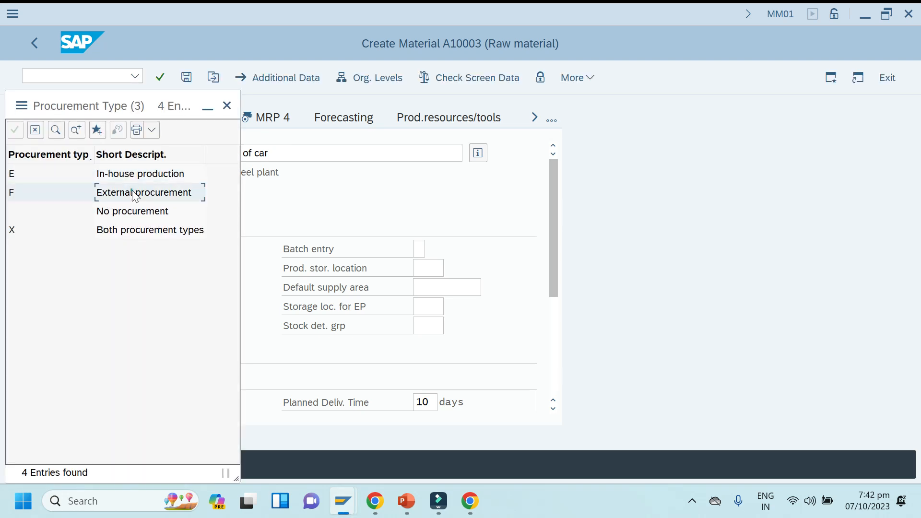
left_click(227, 106)
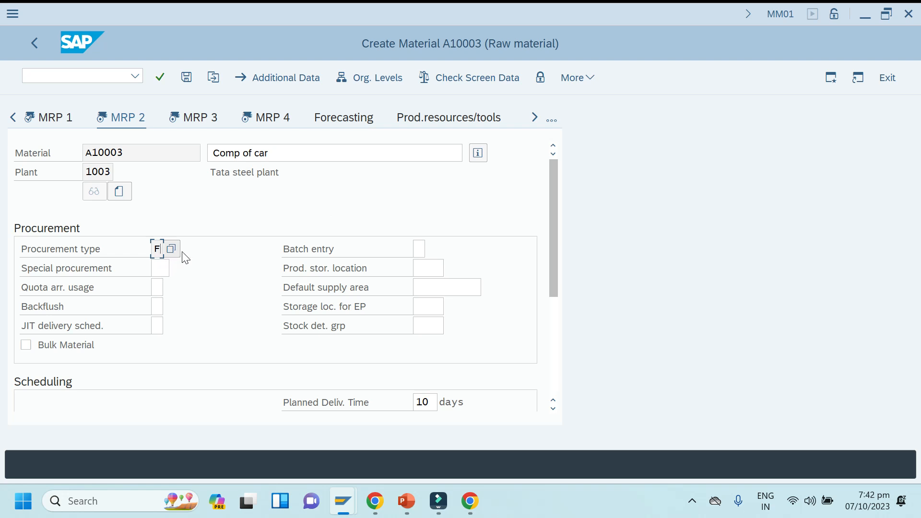
Step: Set the scheduling margin key to 000 in the MRP 2 scheduling data
left_click_drag(554, 216, 535, 239)
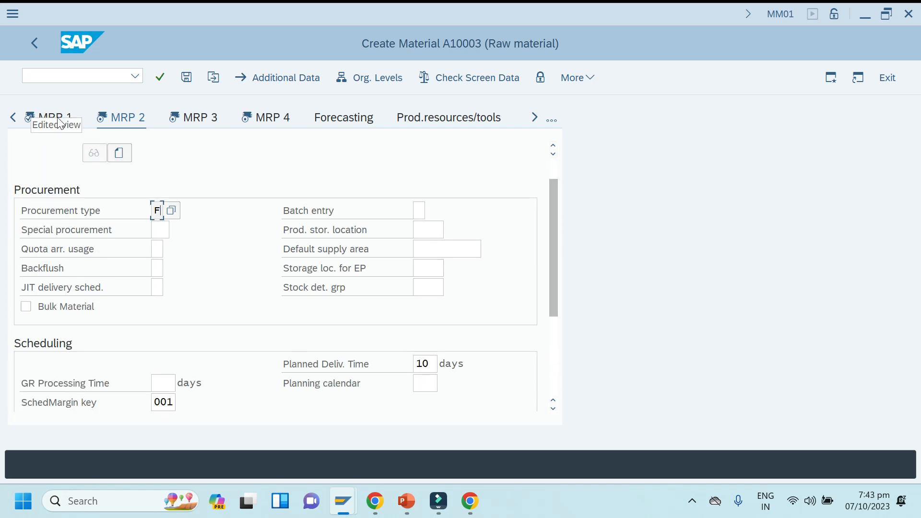
left_click_drag(555, 221, 532, 263)
left_click(184, 326)
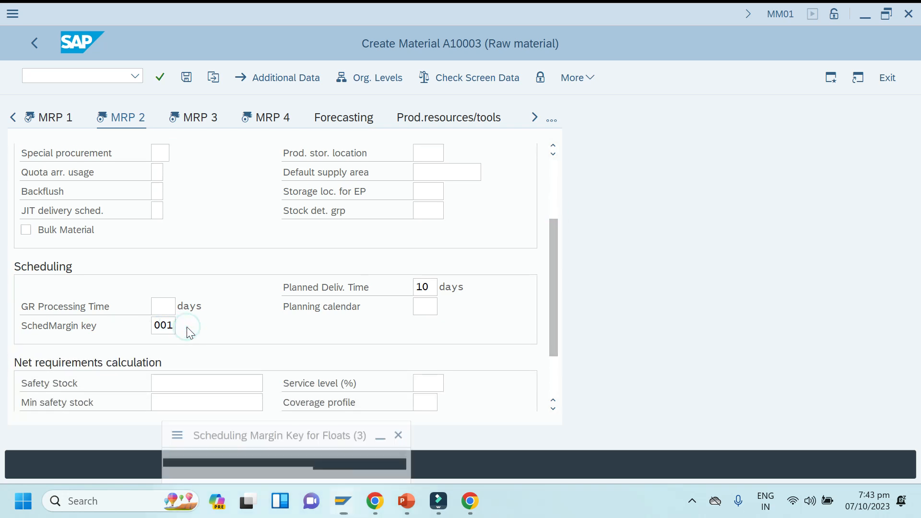
double_click(192, 119)
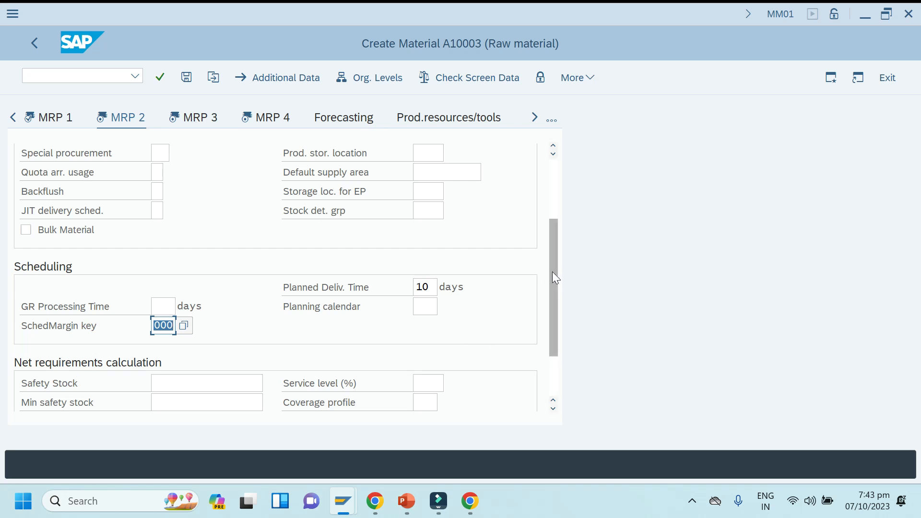
left_click_drag(552, 272, 556, 206)
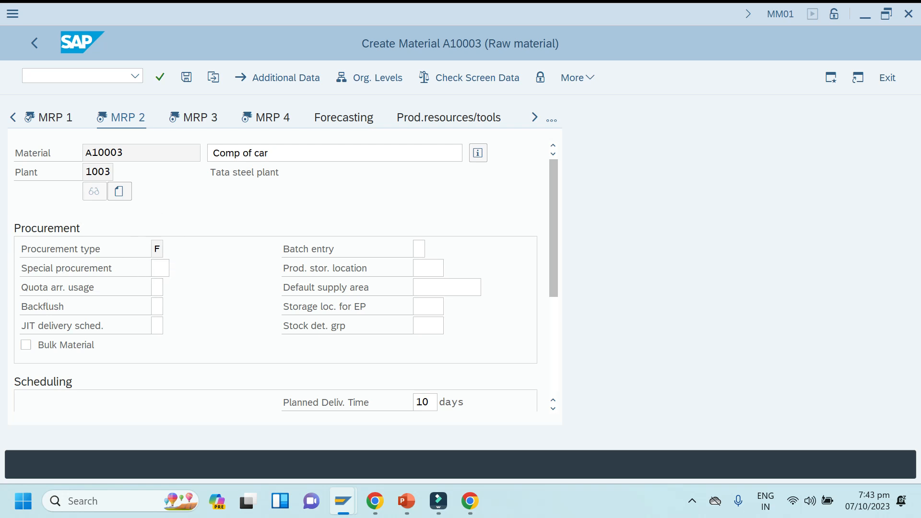
Step: Accept the MRP 3, MRP 4 and both plant data/storage views without changes and continue to Accounting 1
key("Return")
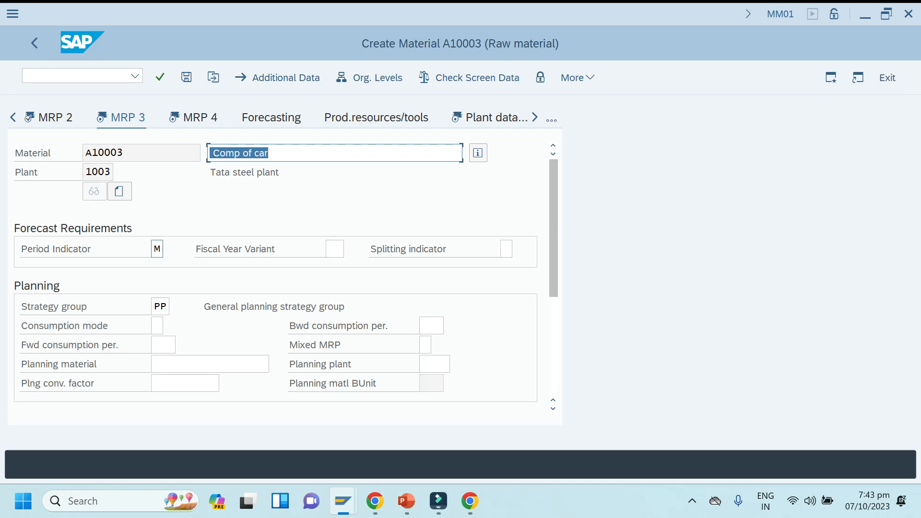
key("Return")
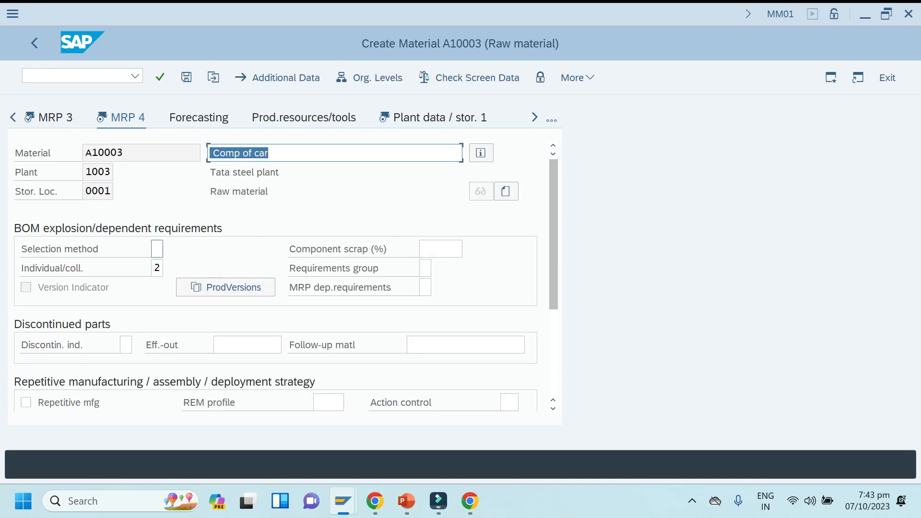
key("Return")
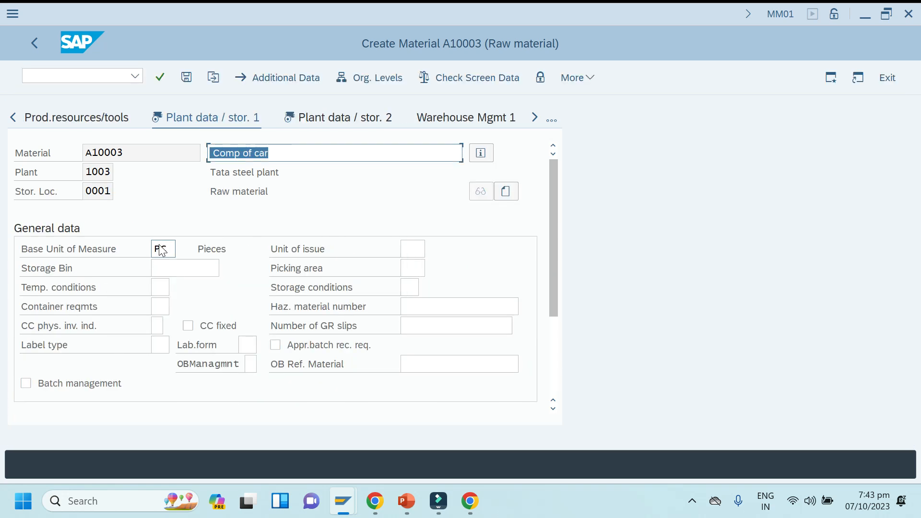
key("Return")
key("Return")
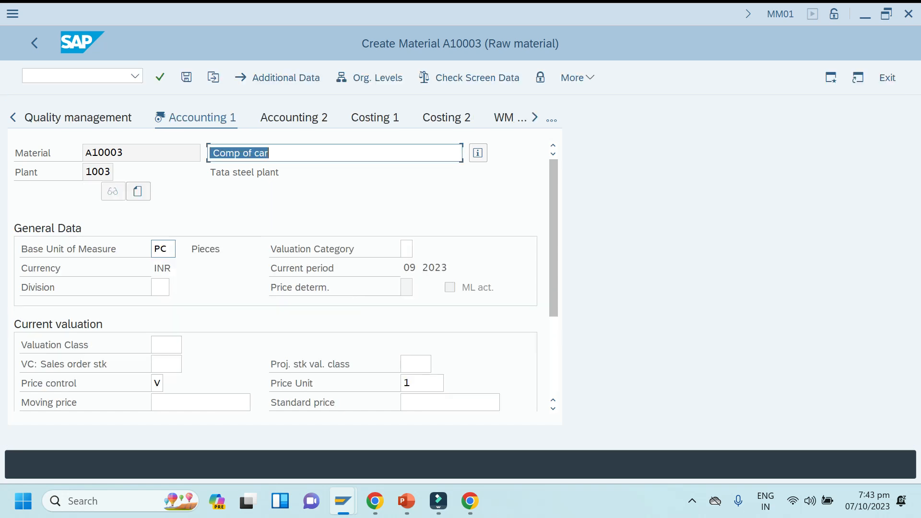
Step: Set the valuation class to 3000 and the moving price to 20, and save material A10003
left_click(169, 345)
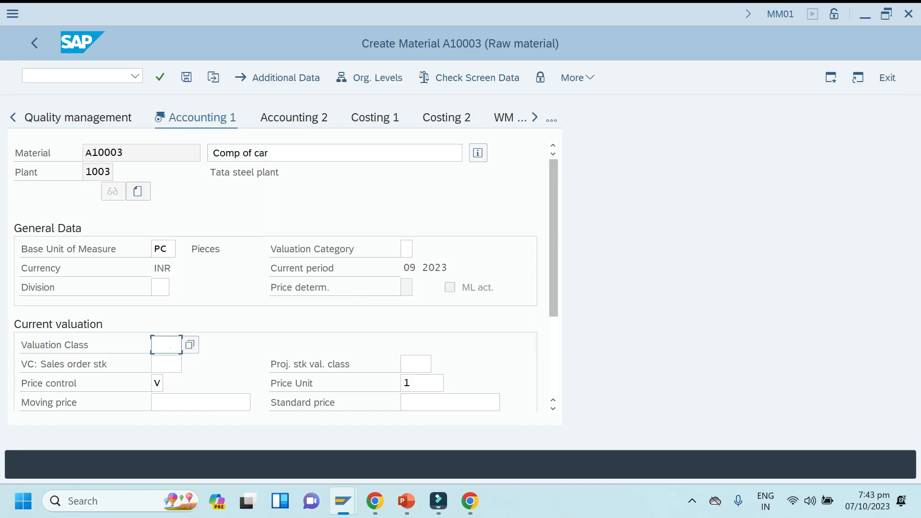
left_click(191, 345)
left_click(88, 121)
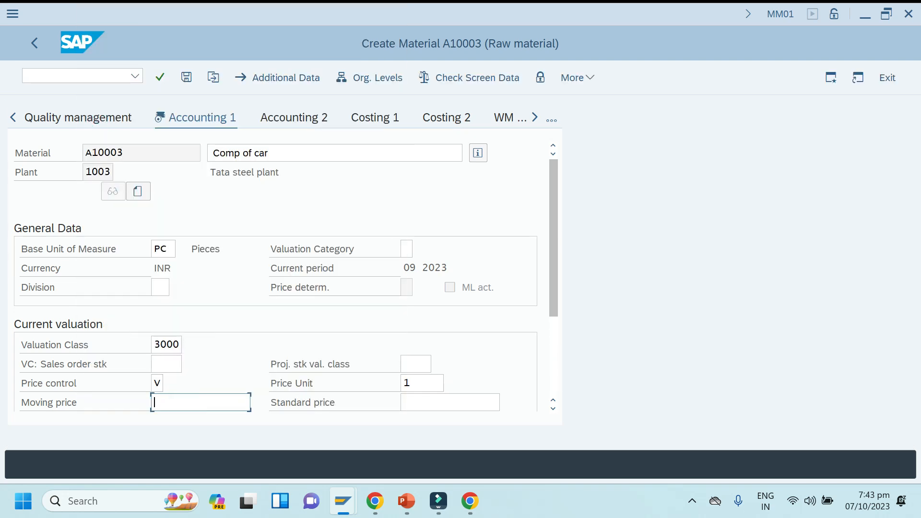
type("20")
key("Return")
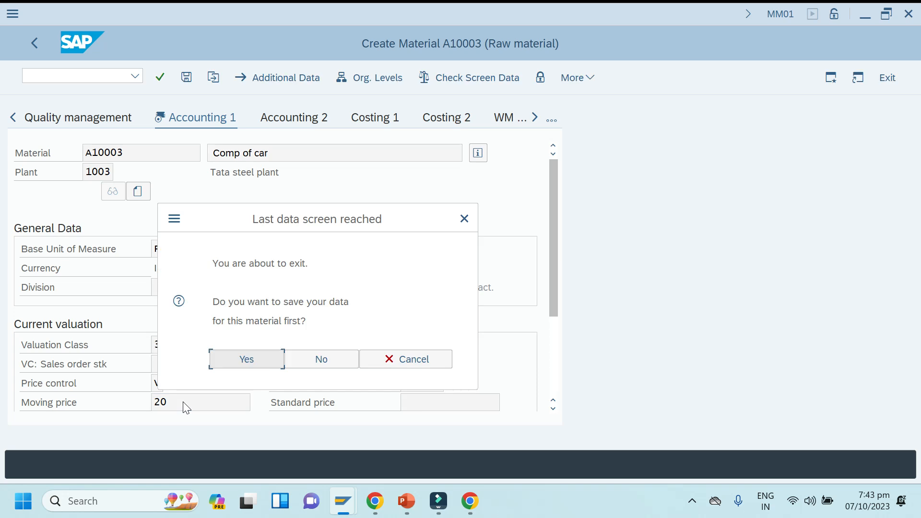
key("Return")
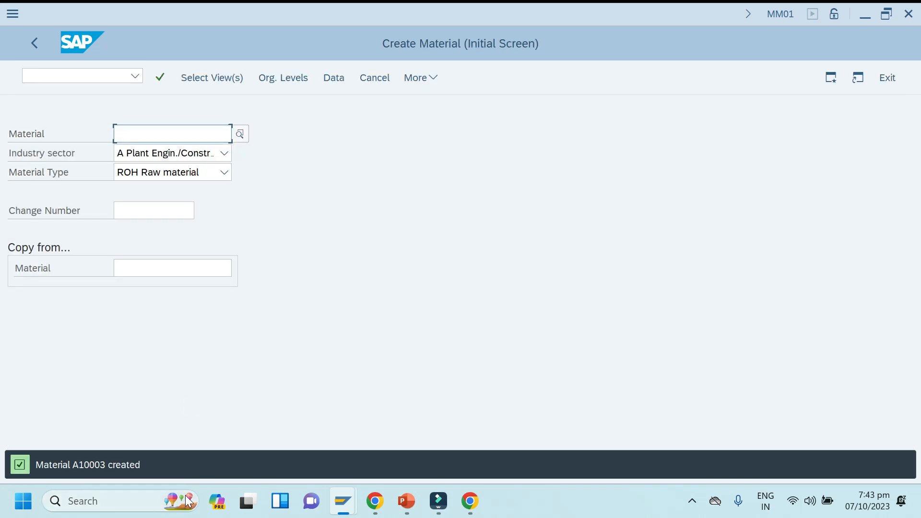
Step: Copy the creation message for A10003 and paste it below the MRP profile line on the PowerPoint slide
left_click_drag(37, 462, 142, 462)
key("ctrl+c")
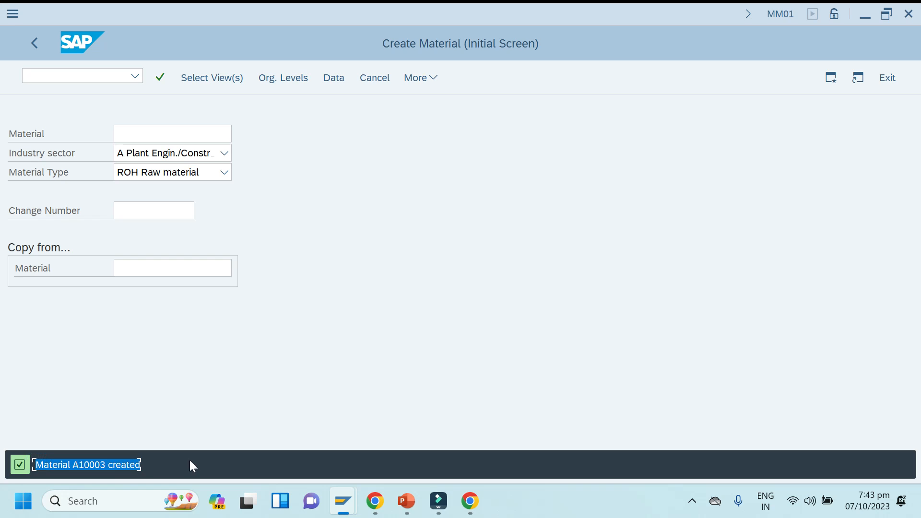
mouse_move(440, 512)
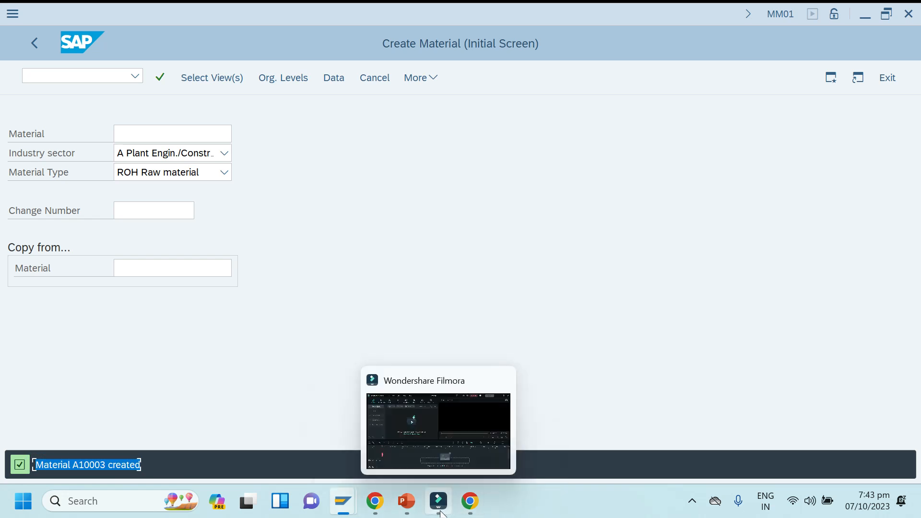
left_click(408, 433)
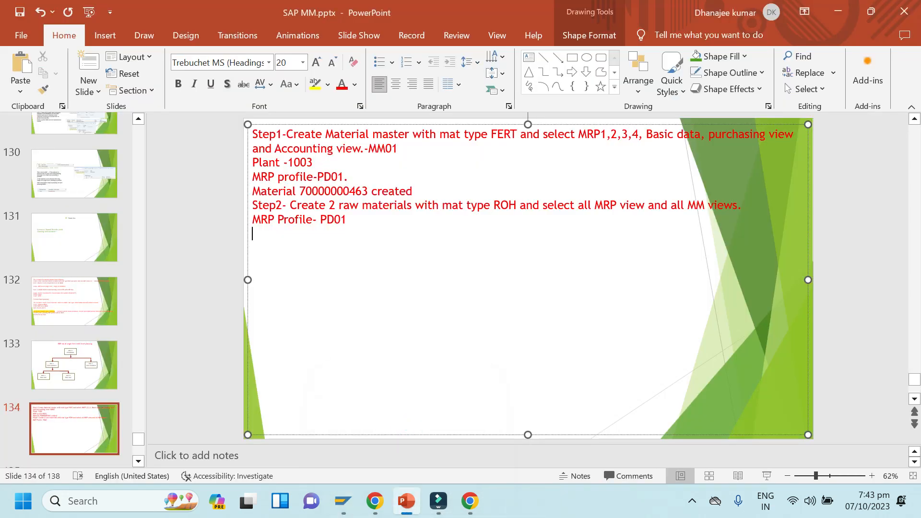
key("ctrl+v")
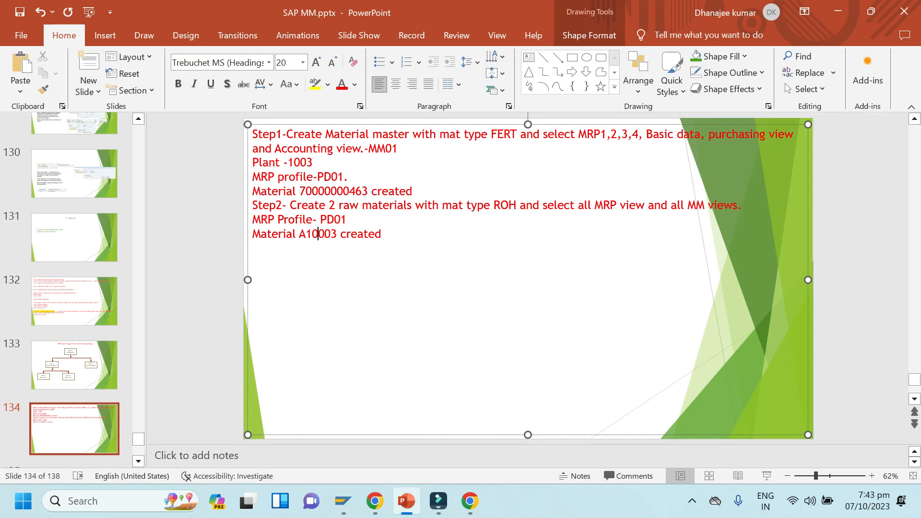
Step: Copy the number A10003 from the slide, switch back to SAP, and paste it as both the new material and the copy-from material
double_click(318, 235)
key("ctrl+c")
key("alt+Tab")
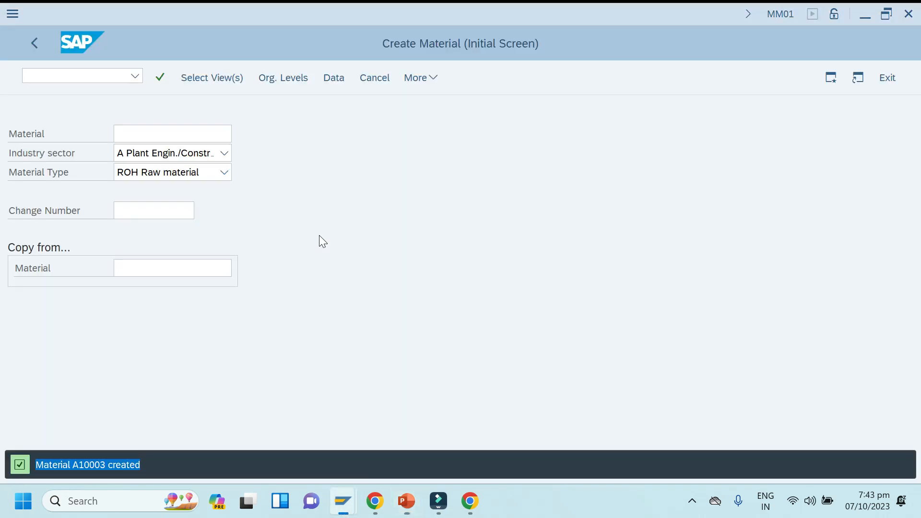
left_click(192, 133)
left_click(177, 132)
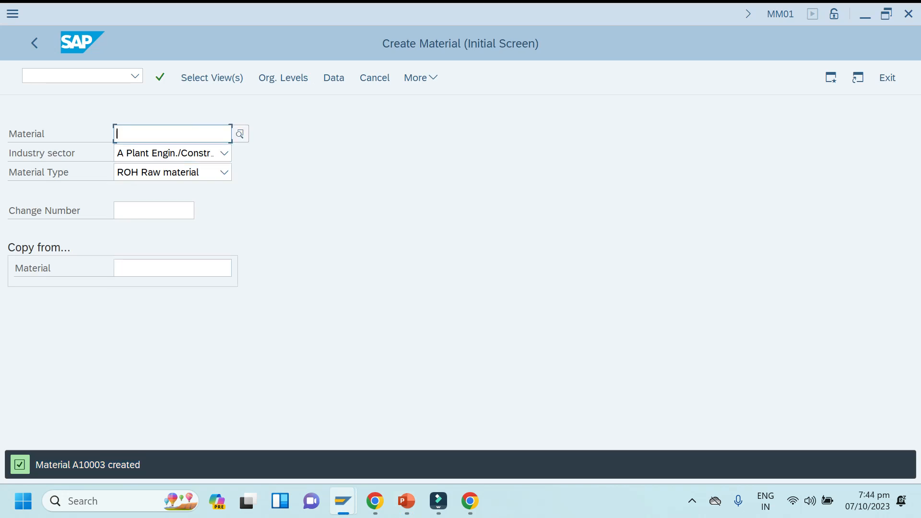
key("ctrl+v")
left_click(130, 268)
key("ctrl+v")
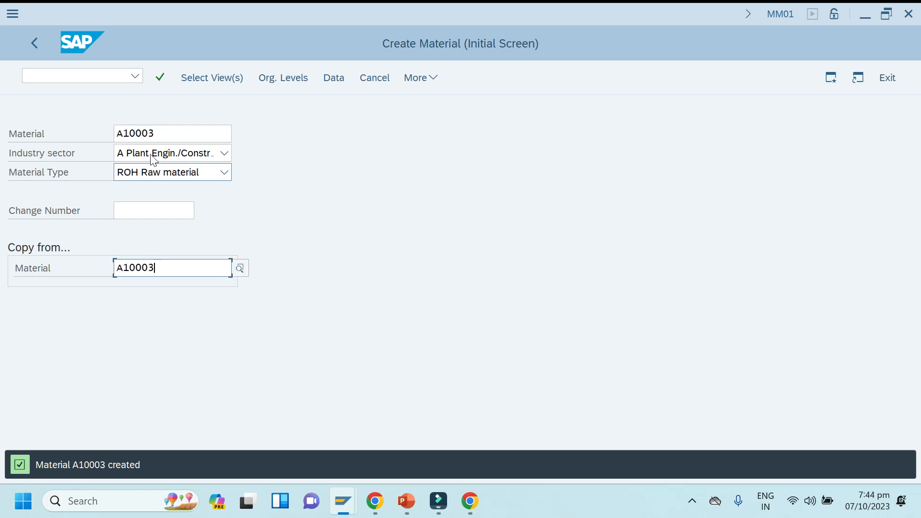
Step: Change the new material number to A10004, keep the preselected views and open the organizational levels
left_click(154, 133)
key("BackSpace")
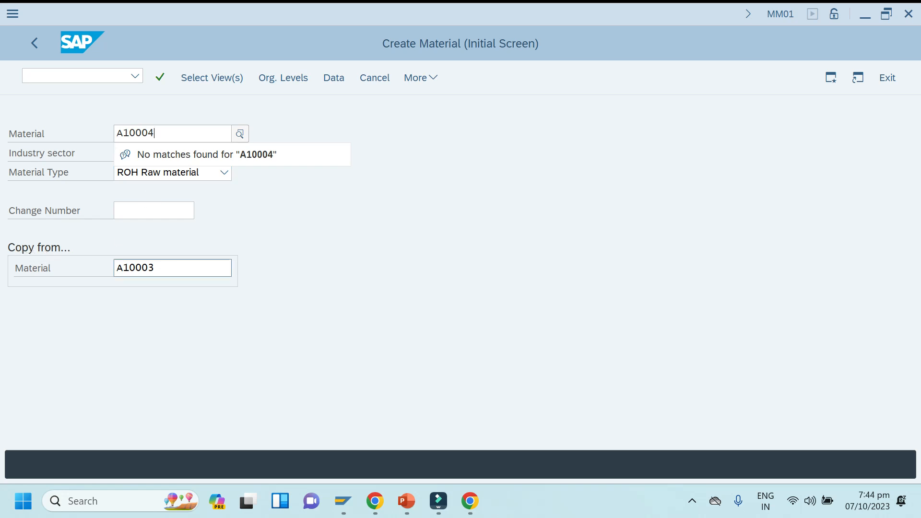
key("Return")
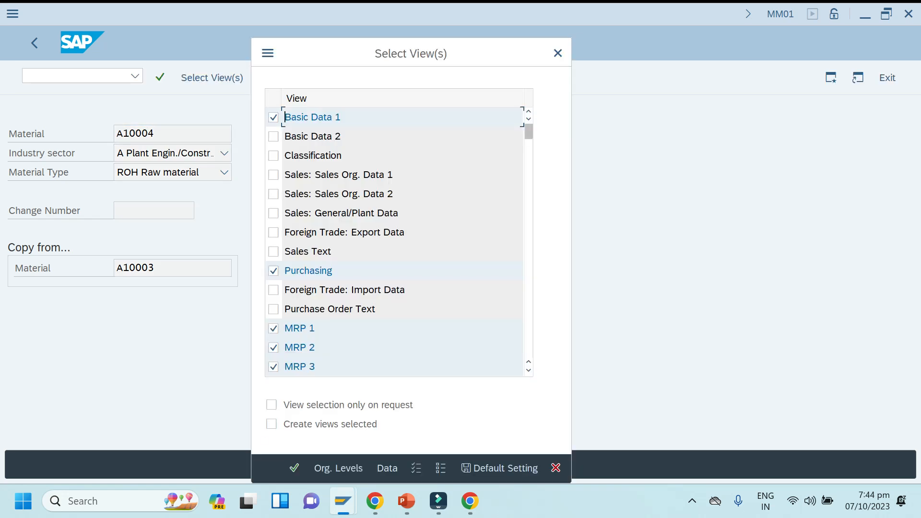
left_click(339, 468)
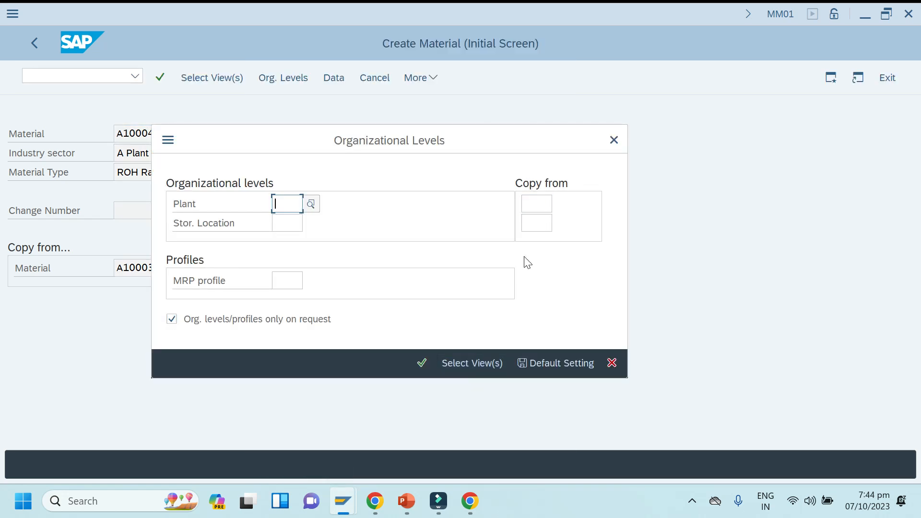
Step: Set the copy-from organizational levels to plant 1003 and storage location 0001
left_click(536, 203)
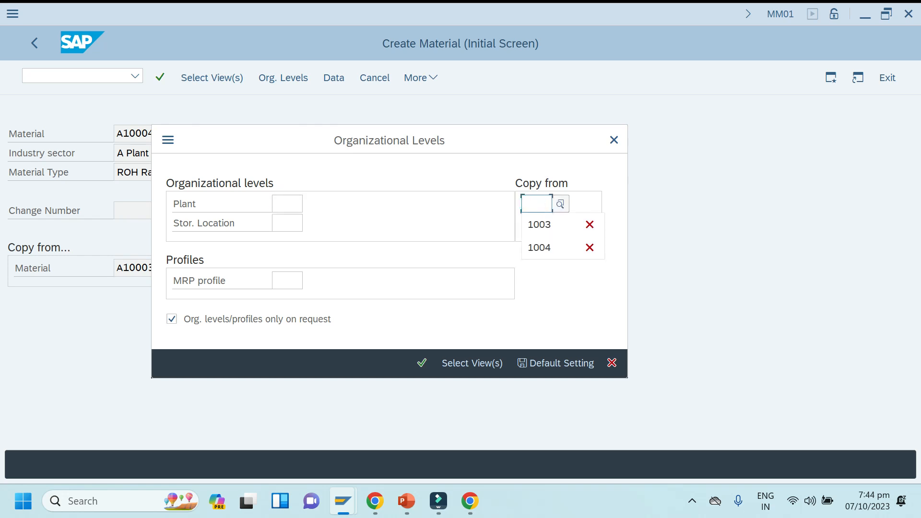
left_click(539, 224)
left_click(536, 222)
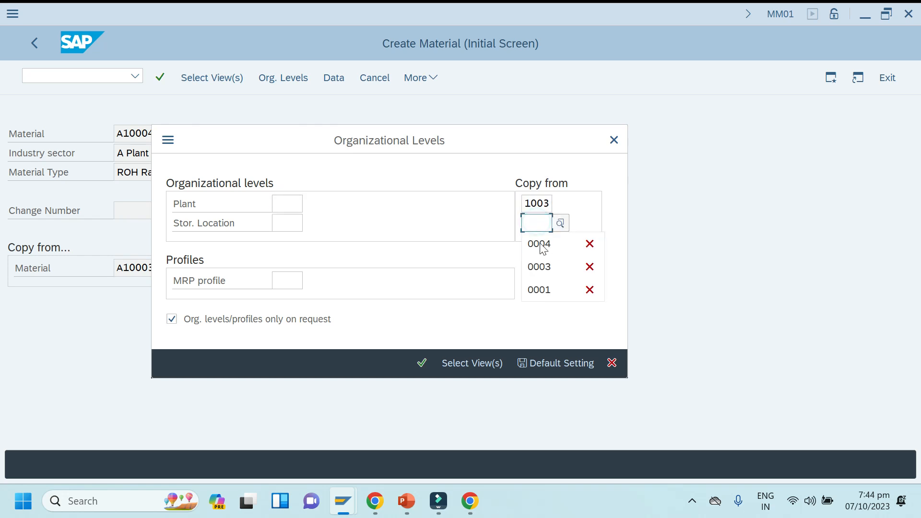
left_click(541, 290)
Step: Set the target plant to 1003, the storage location to 0001 and the MRP profile to PD01 for A10004
left_click(286, 203)
key("Escape")
type("1003")
left_click(289, 229)
left_click(287, 243)
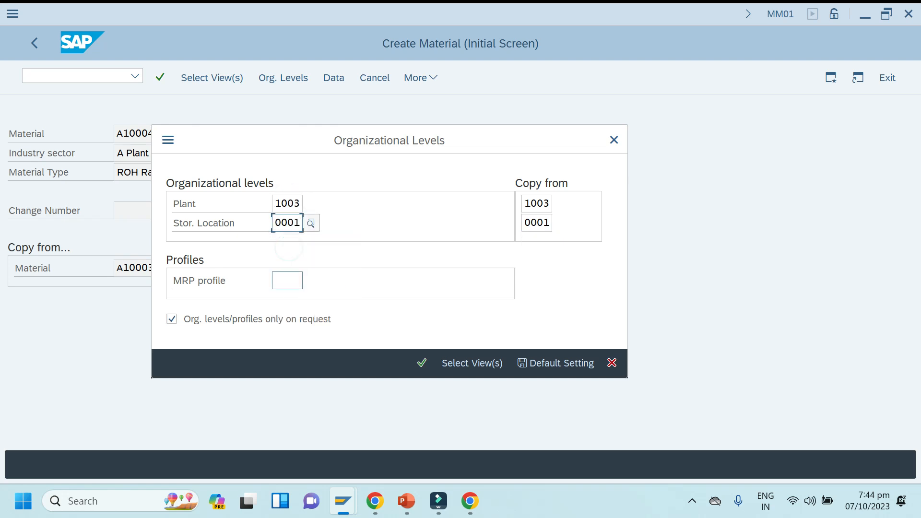
left_click(288, 280)
left_click(288, 301)
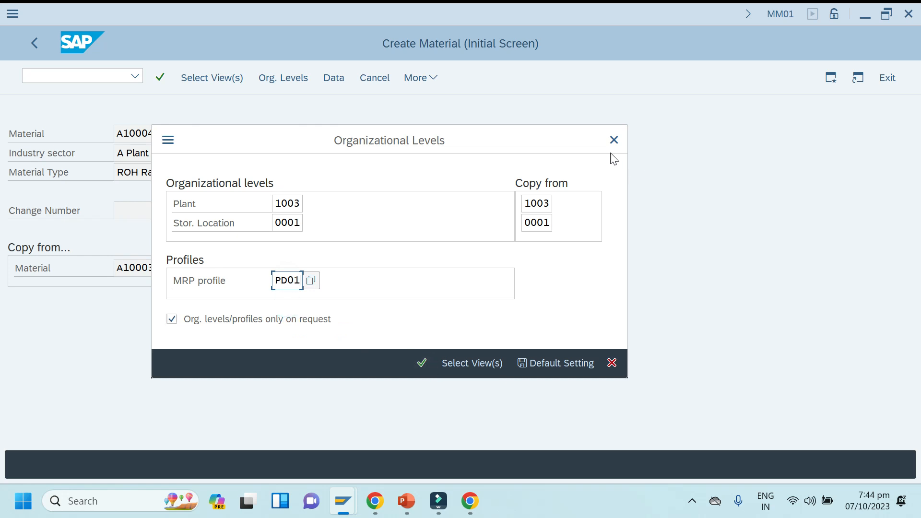
Step: Discard the organizational levels entries, review the preselected views for A10004 again and reopen the organizational levels
left_click(613, 140)
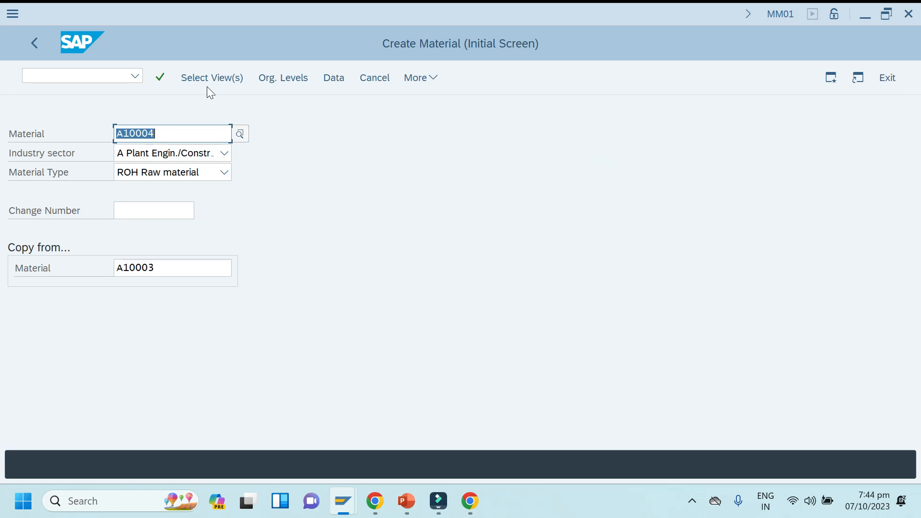
left_click(215, 80)
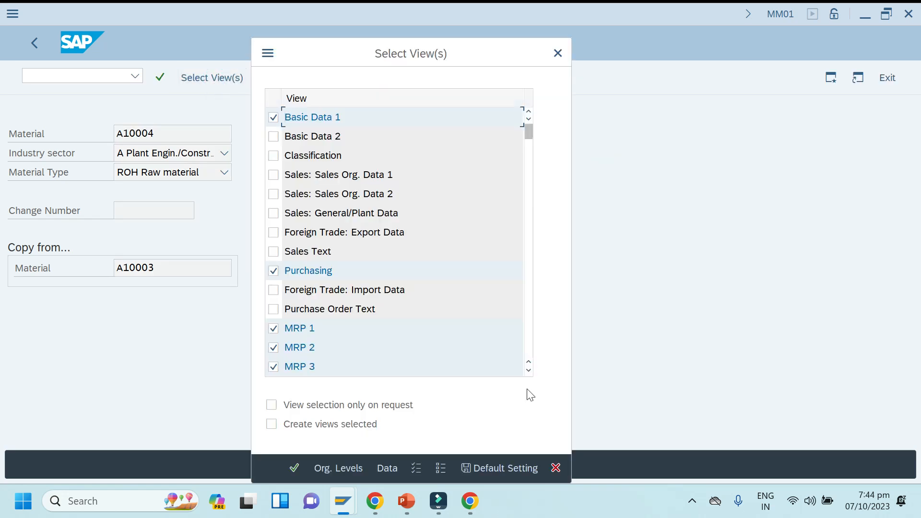
left_click(528, 370)
double_click(528, 370)
left_click(528, 370)
left_click(528, 370)
double_click(528, 370)
left_click(529, 370)
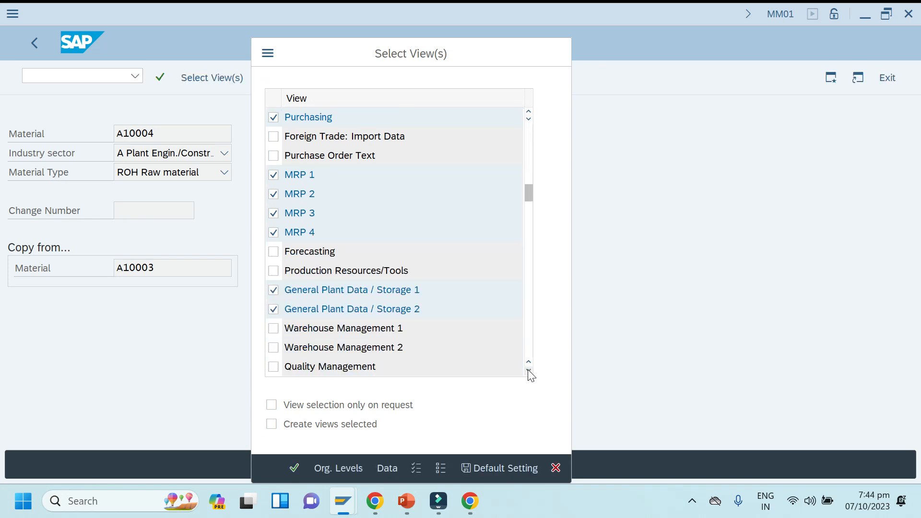
left_click(528, 370)
left_click(528, 370)
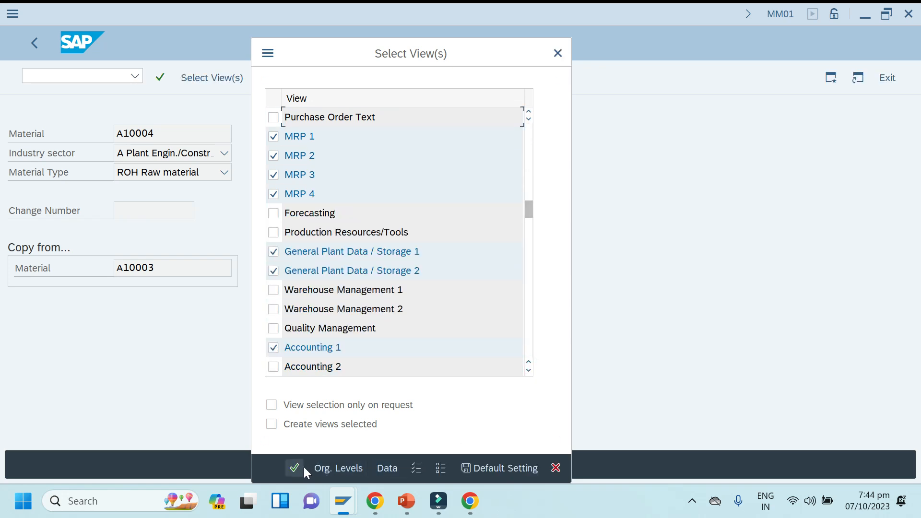
left_click(339, 468)
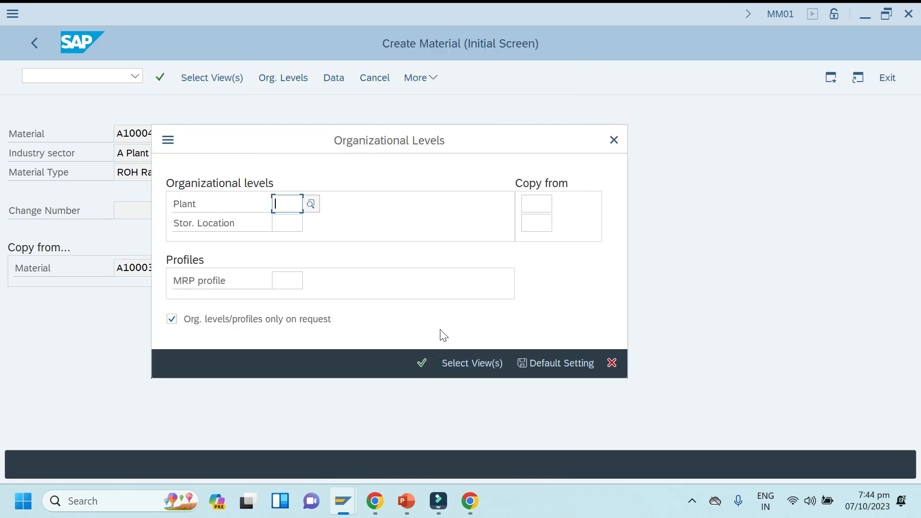
Step: Re-enter plant 1003 and storage location 0001 as the copy-from organizational levels
left_click(533, 204)
left_click(536, 224)
left_click(531, 222)
left_click(536, 243)
Step: Set the target to plant 1003, storage location 0001 and MRP profile PD01, and confirm to open the material data
left_click(287, 204)
left_click(288, 220)
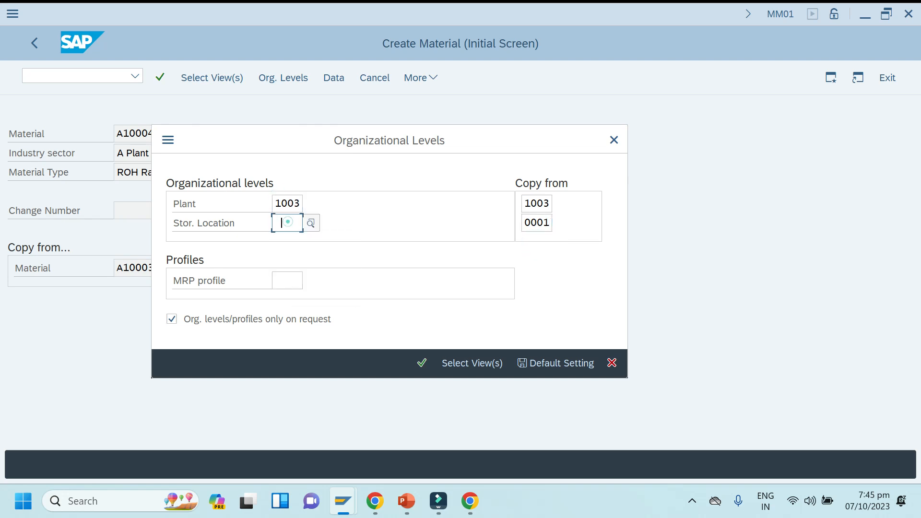
left_click(289, 242)
left_click(290, 280)
type("c")
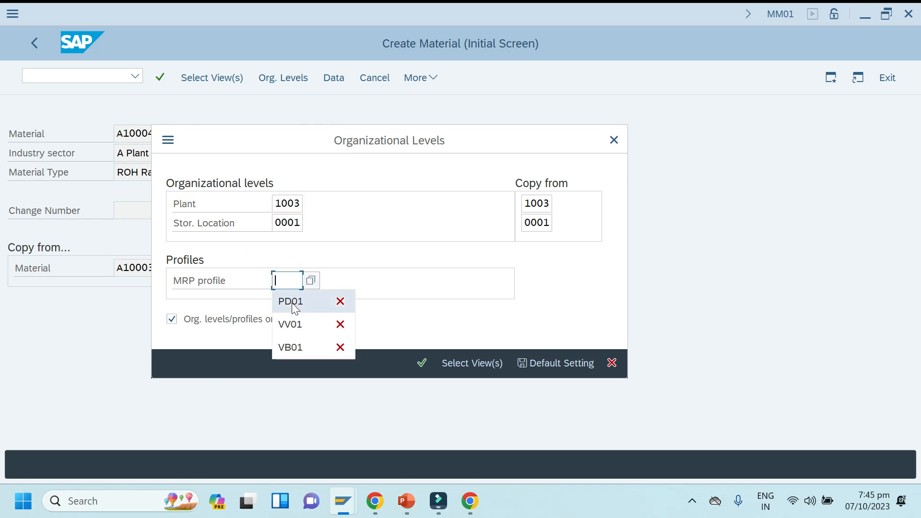
left_click(292, 302)
left_click(423, 364)
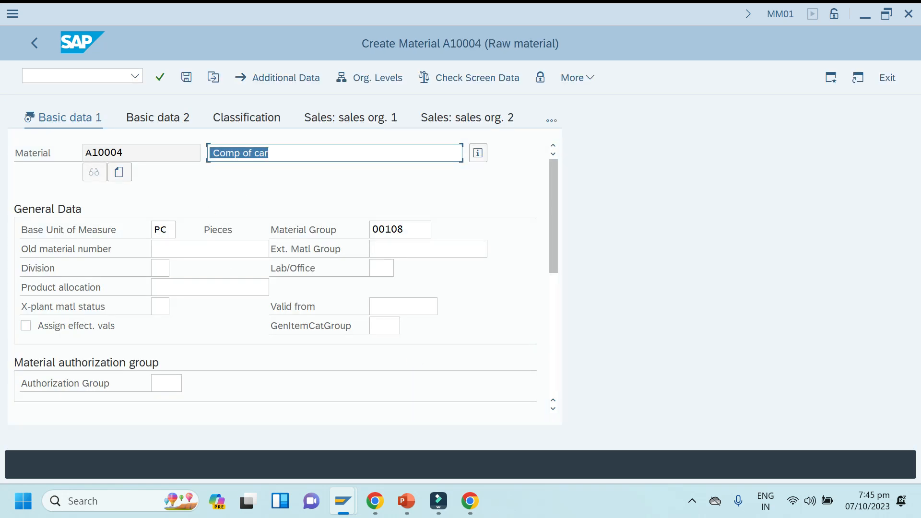
Step: Accept the basic and purchasing data of A10004 and set the MRP controller to 000 in the MRP 1 view
key("Return")
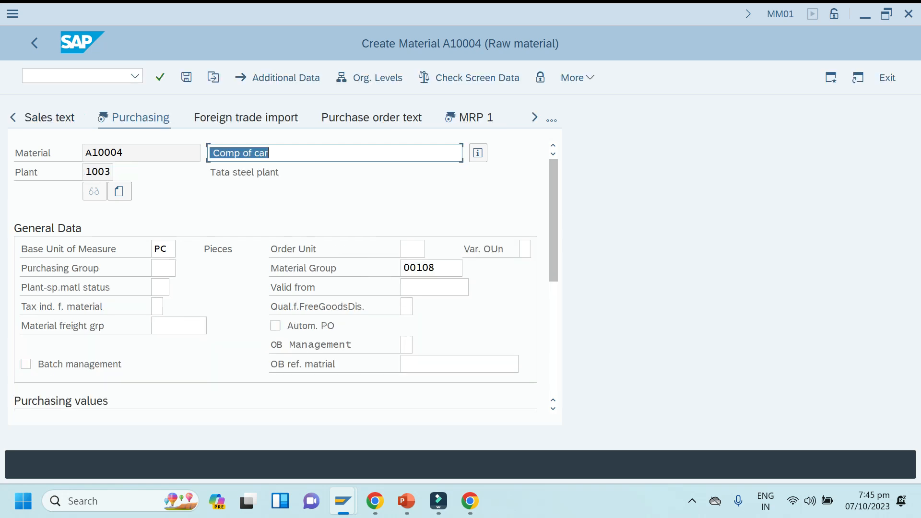
key("Return")
key("Return")
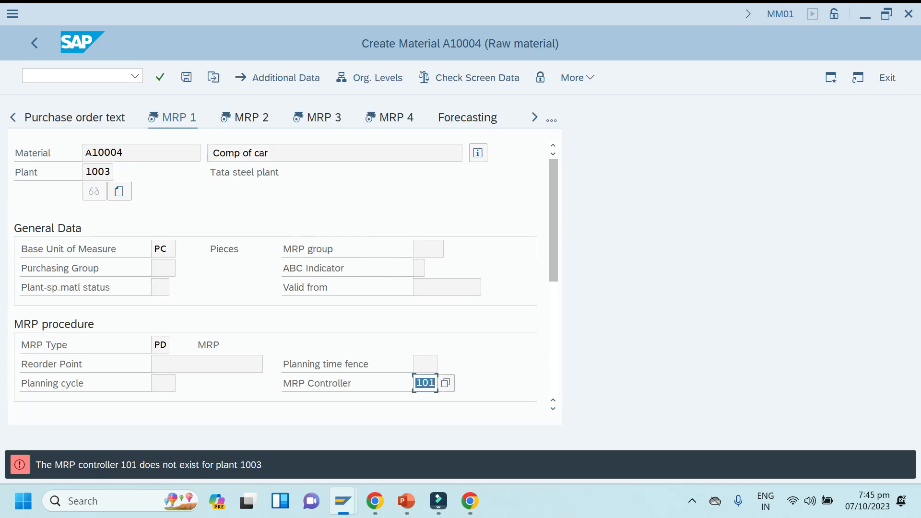
left_click(446, 383)
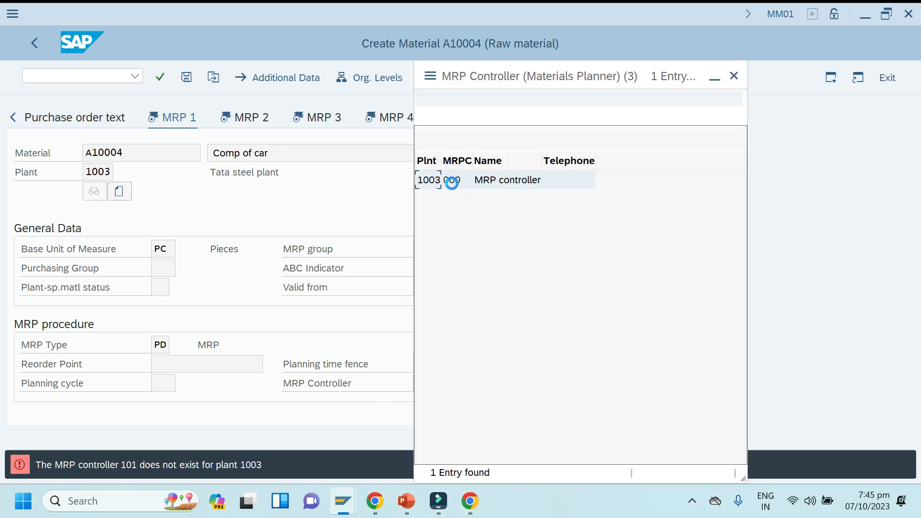
double_click(434, 181)
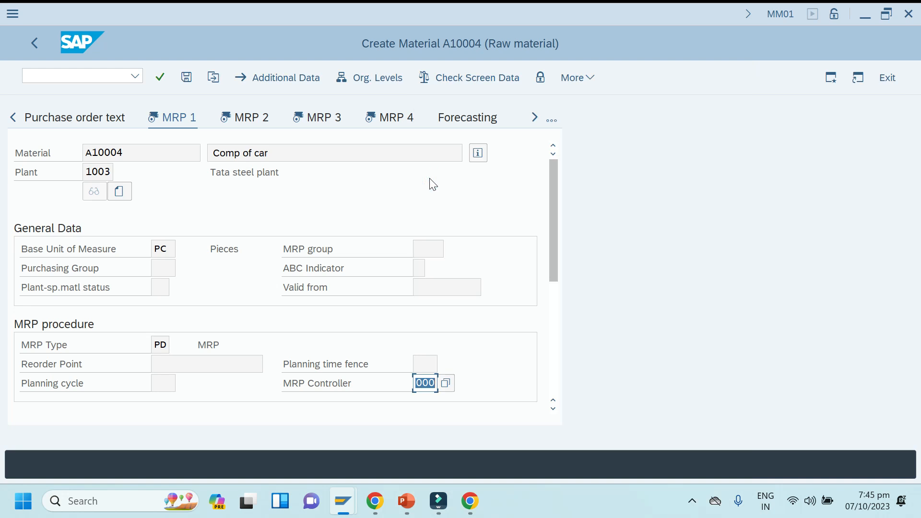
key("Return")
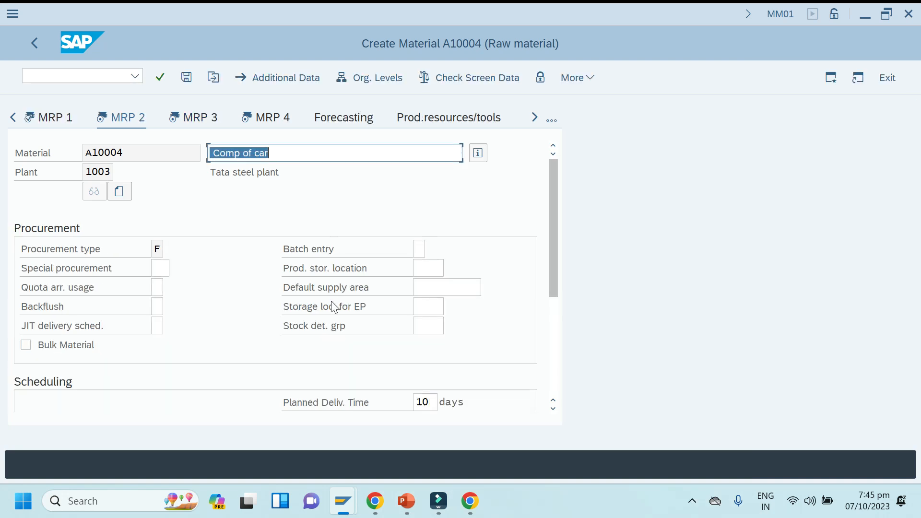
Step: Choose a scheduling margin key available for plant 1003 in the MRP 2 view and accept the view
key("Return")
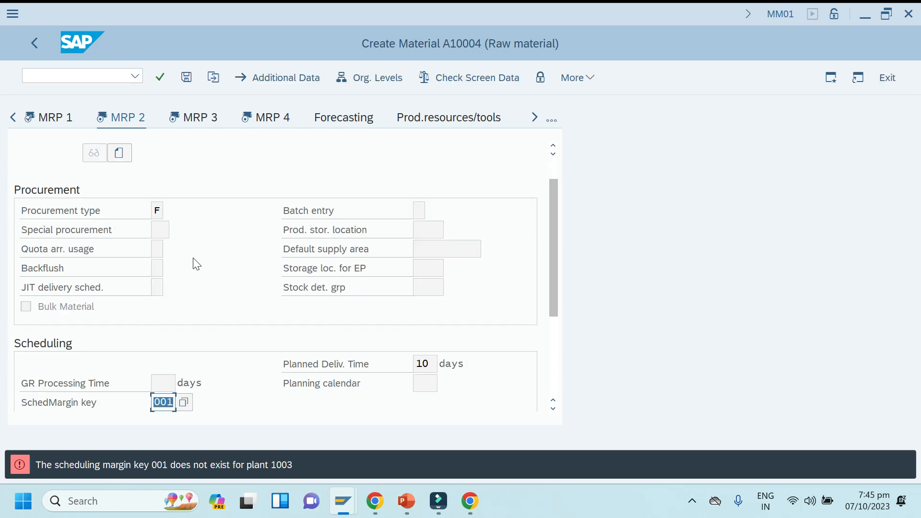
left_click(185, 404)
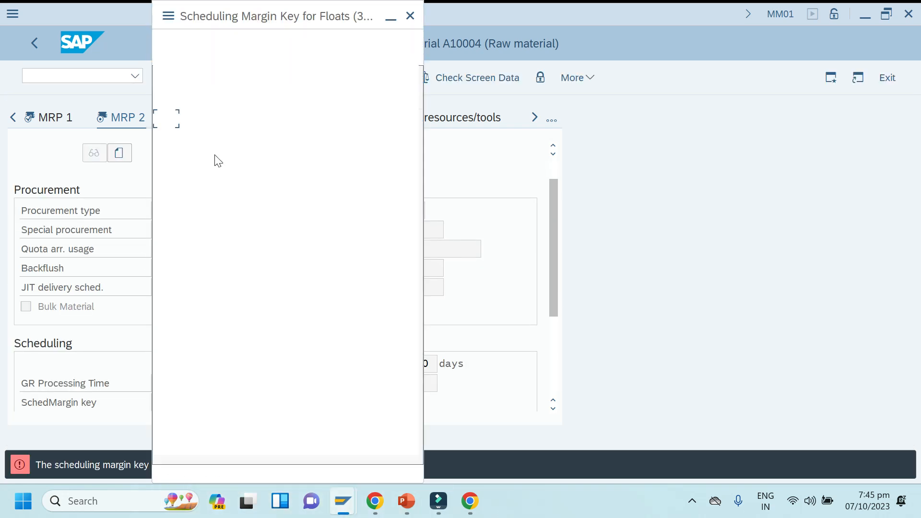
double_click(196, 125)
left_click(194, 124)
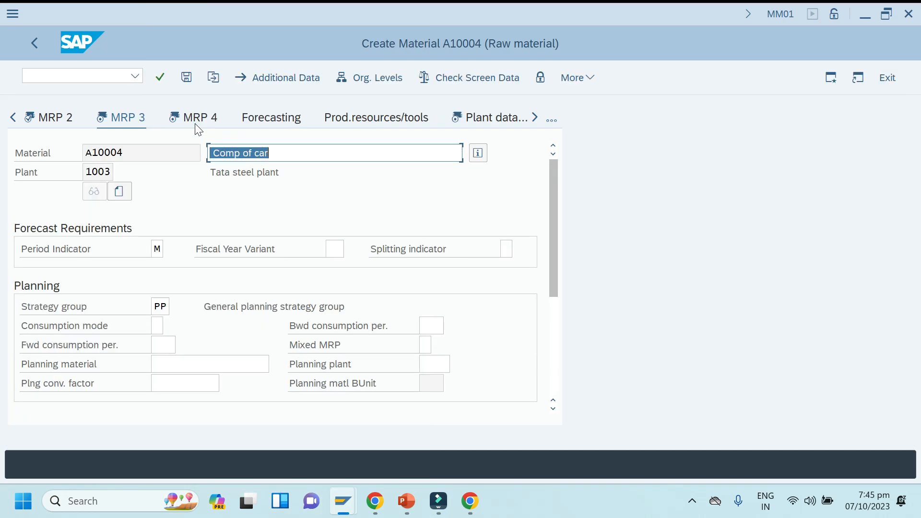
Step: Accept the copied MRP 3, MRP 4 and plant data/storage views to reach the Accounting 1 view
left_click(194, 122)
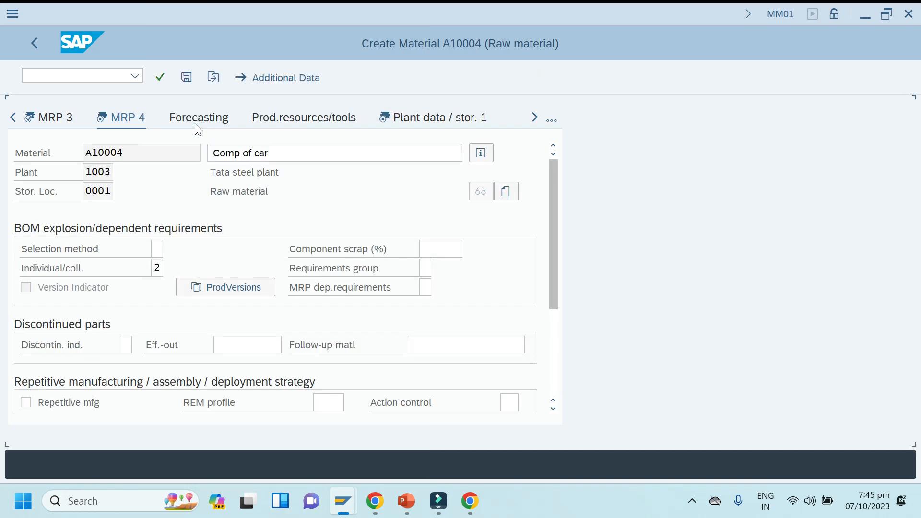
key("Return")
key("Return")
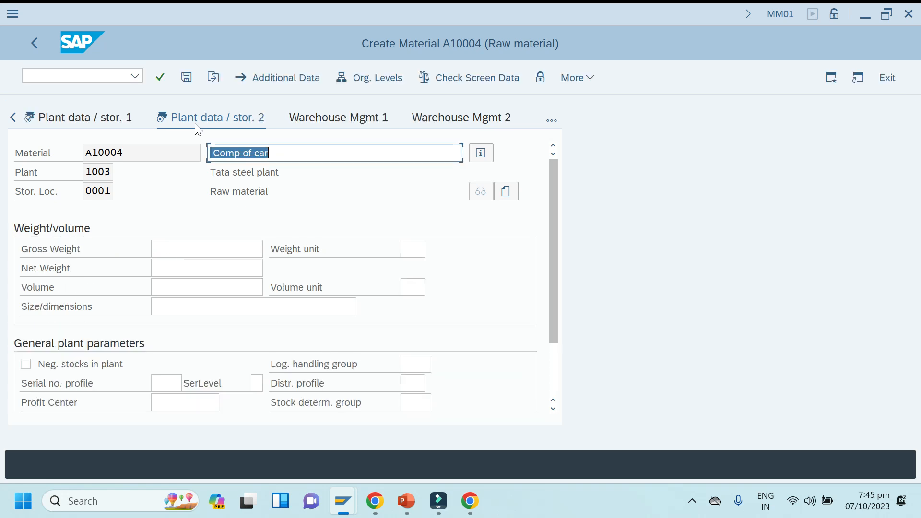
key("Return")
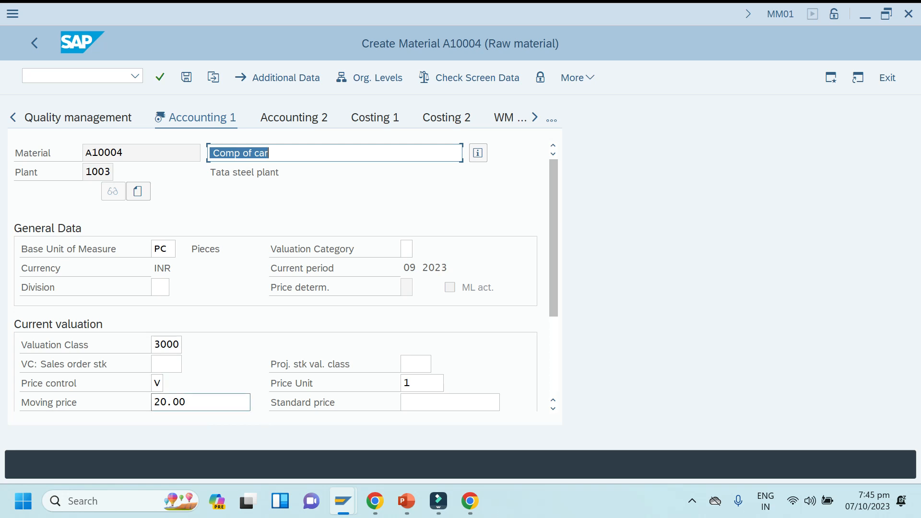
Step: Set the moving price to 25 in the Accounting 1 view and save material A10004
left_click(202, 403)
left_click_drag(202, 402, 113, 412)
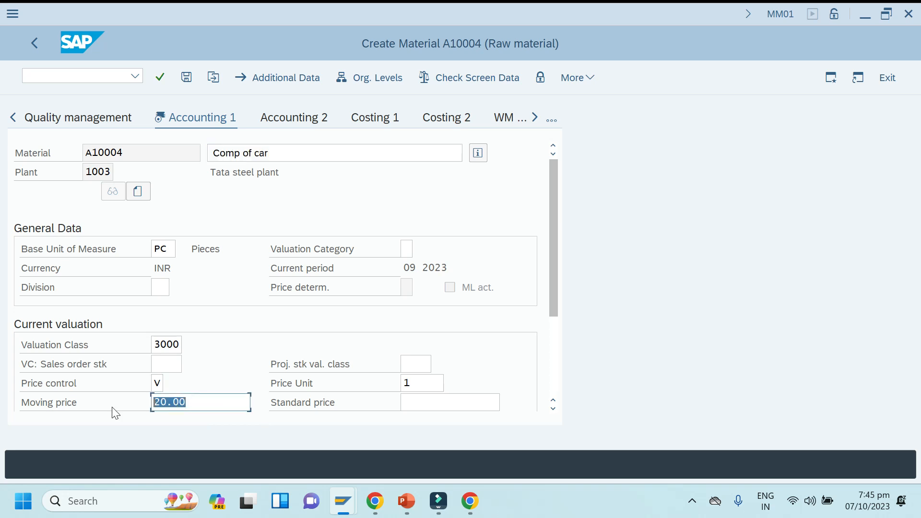
type("25")
key("Return")
key("Return")
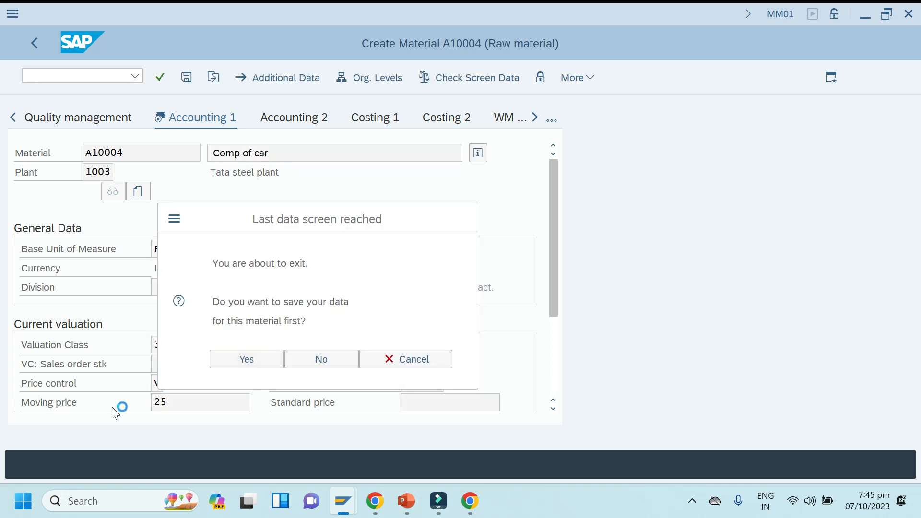
Step: Copy the creation message for A10004 and add it in PowerPoint as a new line below "Material A10003 created"
left_click_drag(37, 465, 134, 470)
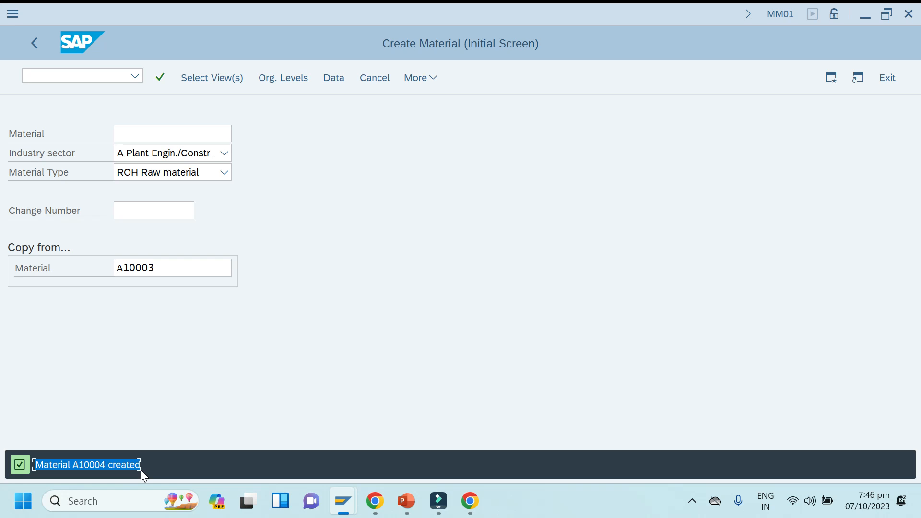
mouse_move(407, 502)
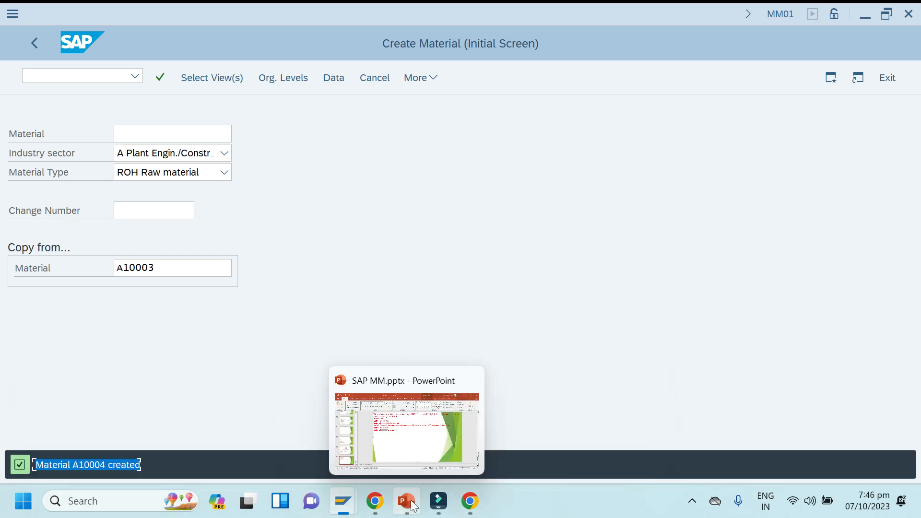
left_click(444, 439)
left_click(398, 236)
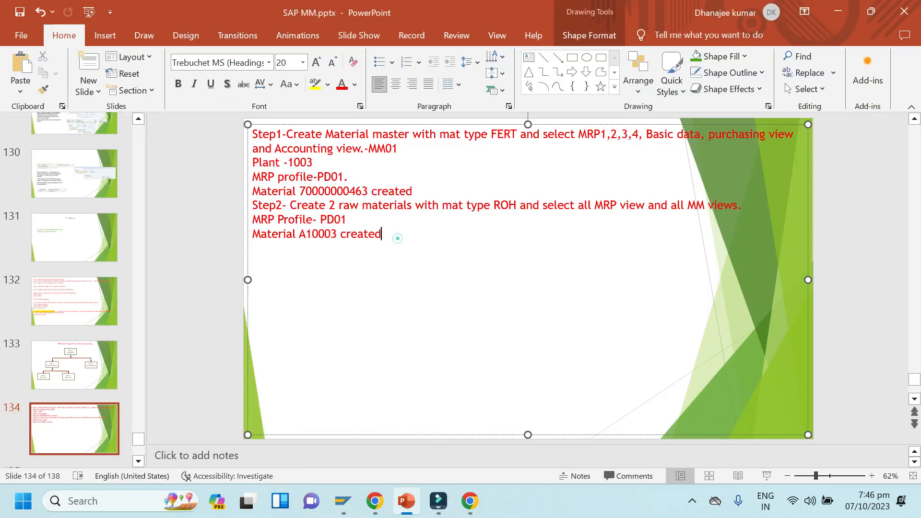
key("Return")
type("Material A10004 created")
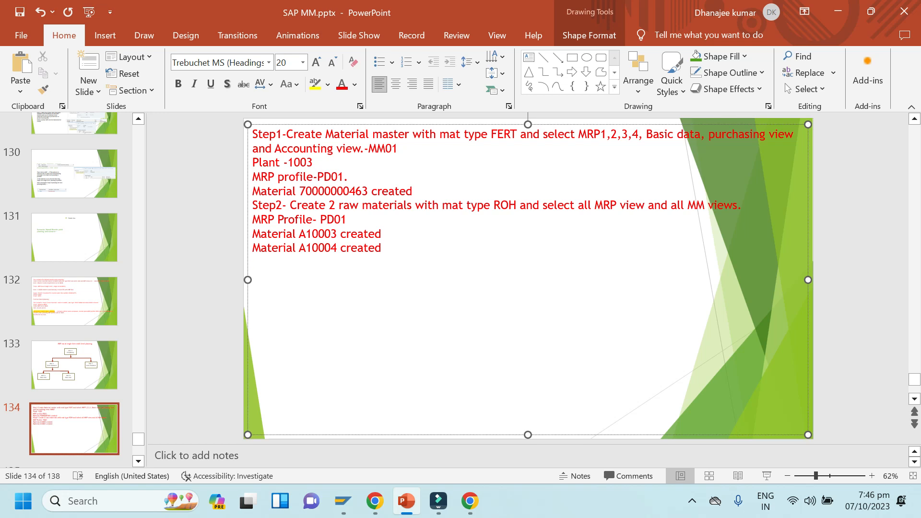
Step: Start a new line on the slide with the text "Step3- Create"
key("Return")
type("Step3-")
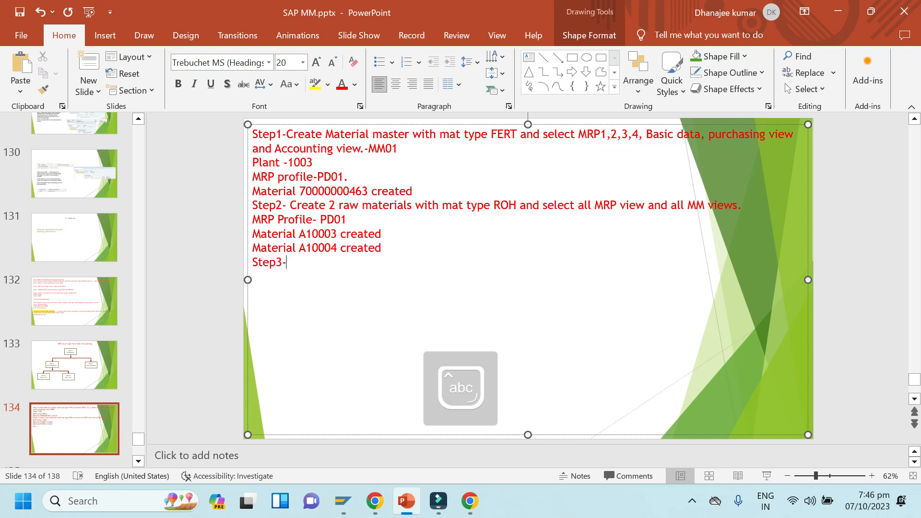
type(" Create b")
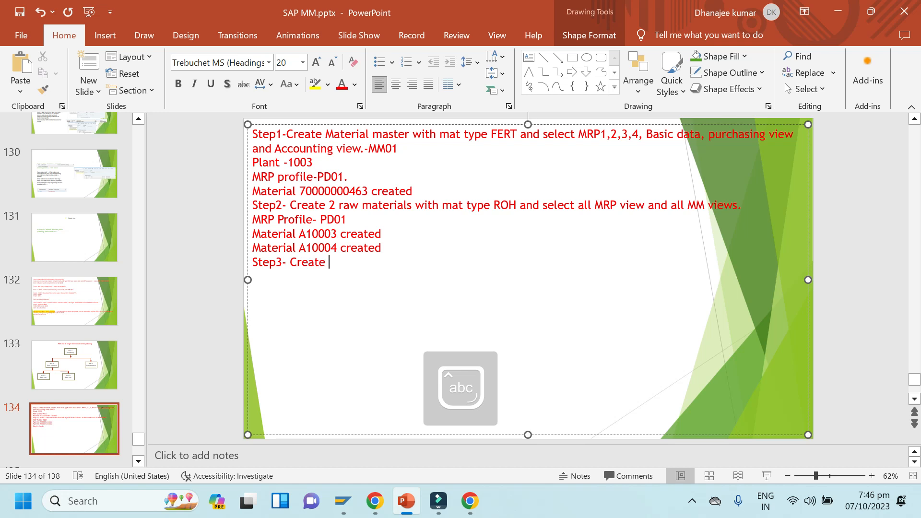
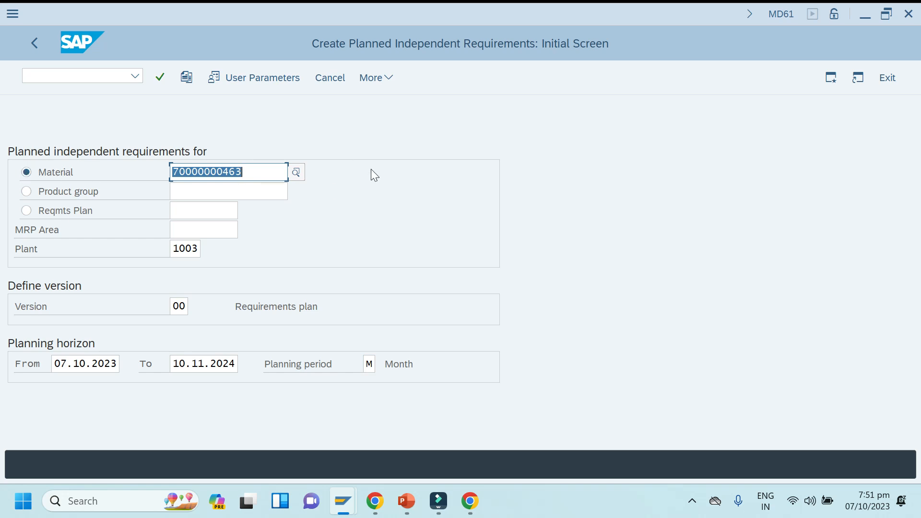
key("Return")
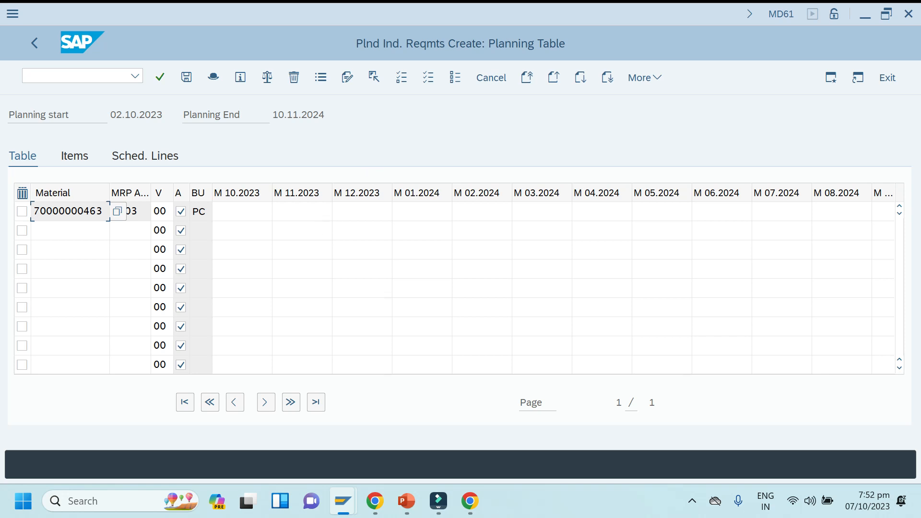
left_click(249, 211)
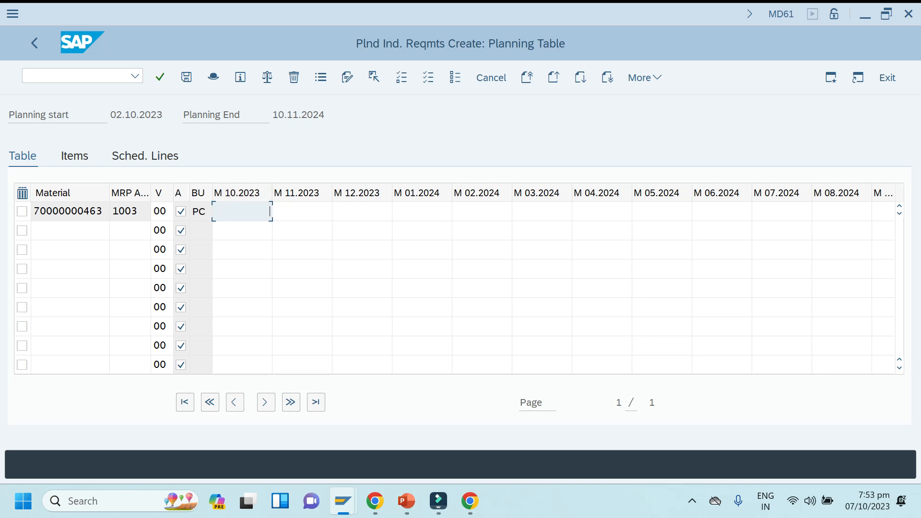
left_click(237, 207)
type("2")
left_click(302, 212)
type("5")
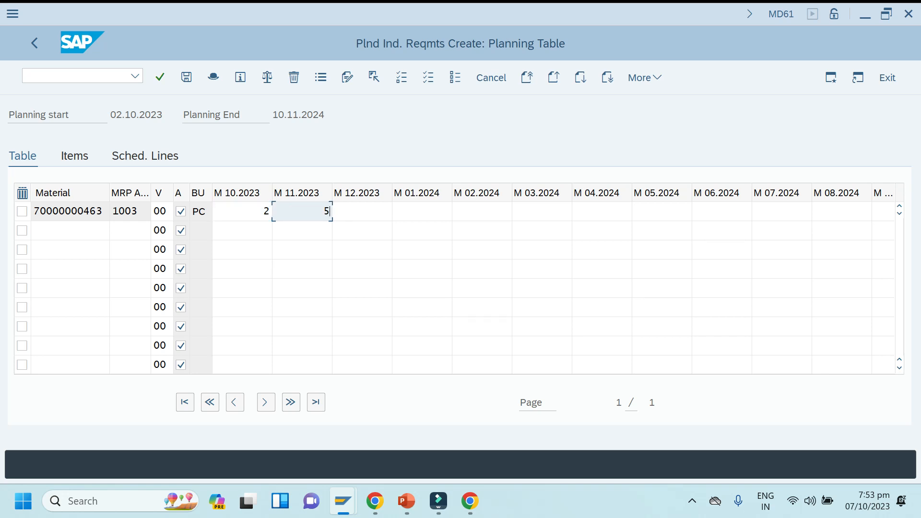
left_click(360, 207)
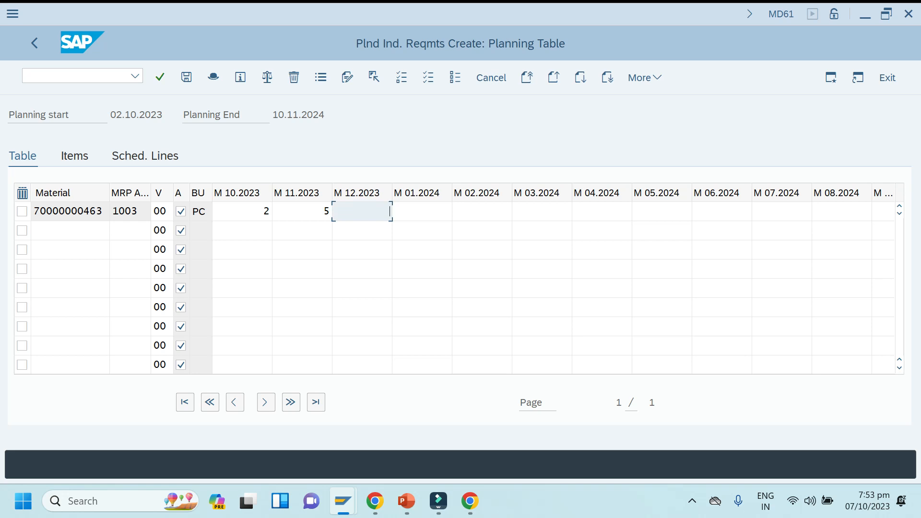
left_click(417, 212)
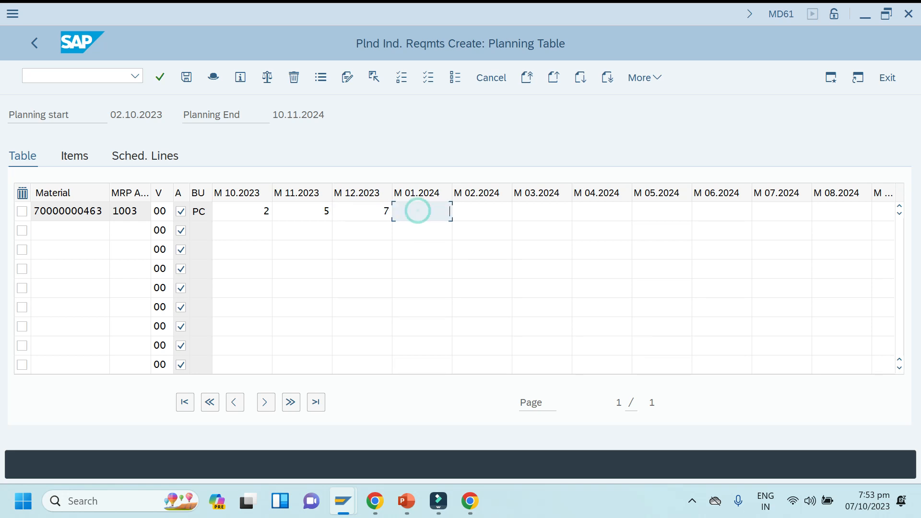
type("9")
left_click(474, 209)
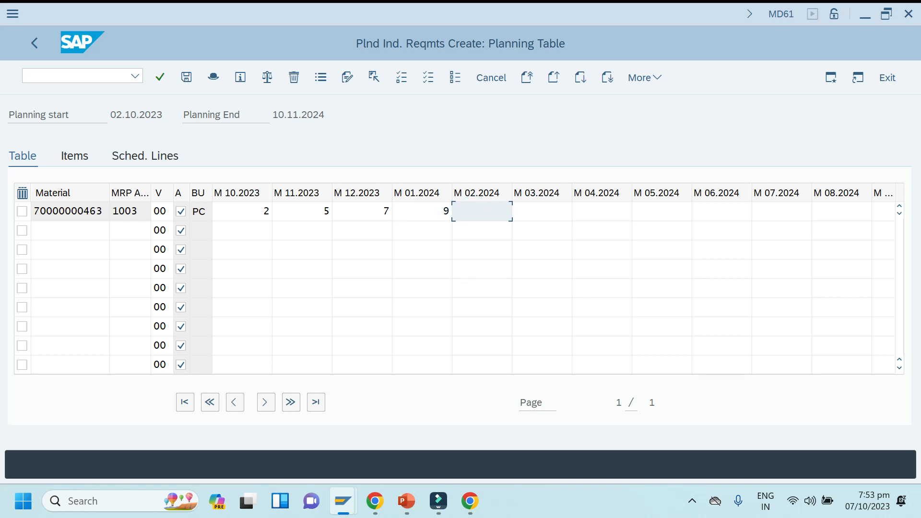
type("10")
left_click(540, 217)
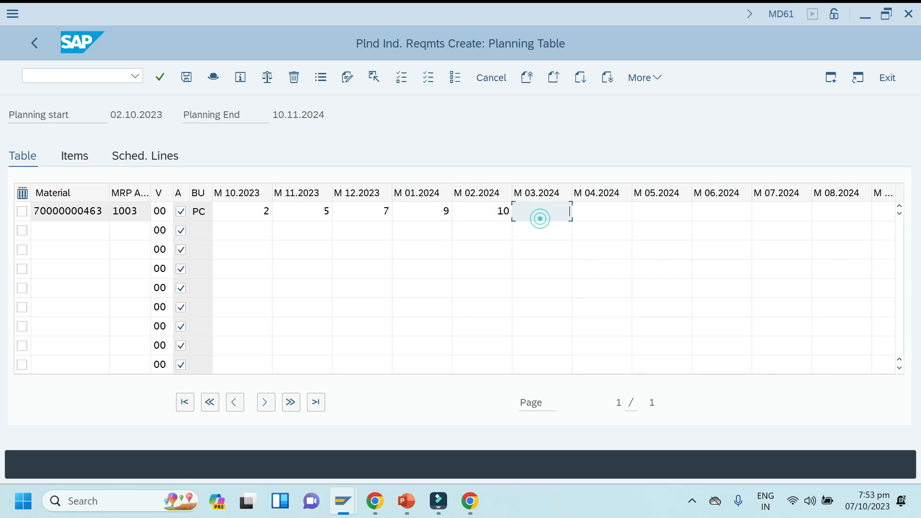
type("5")
Step: Enter planned requirements of 10 for 04.2024, 12 for 05.2024 and 14 for 06.2024
left_click(598, 210)
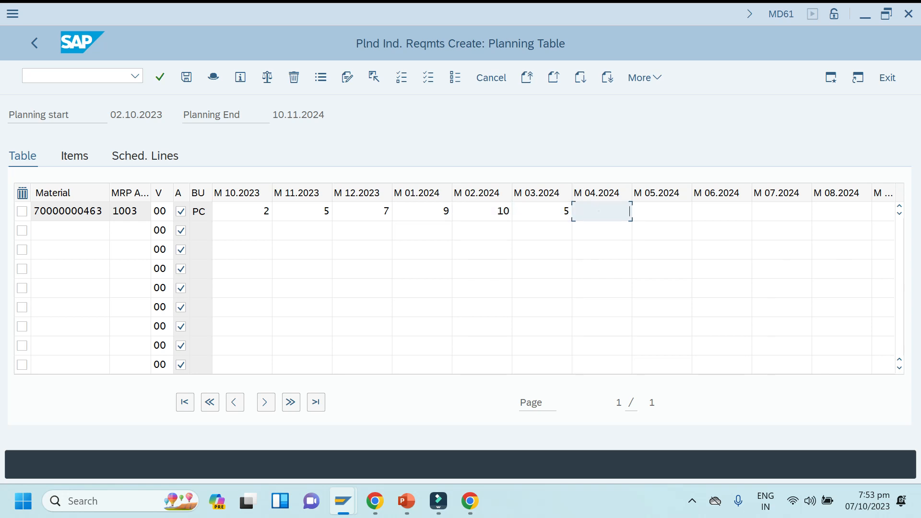
type("10")
left_click(655, 212)
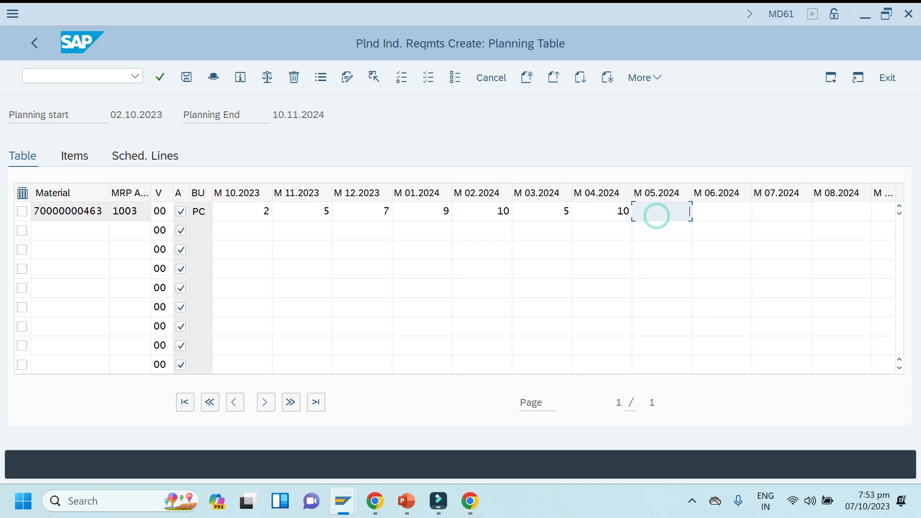
type("12")
left_click(711, 212)
type("14")
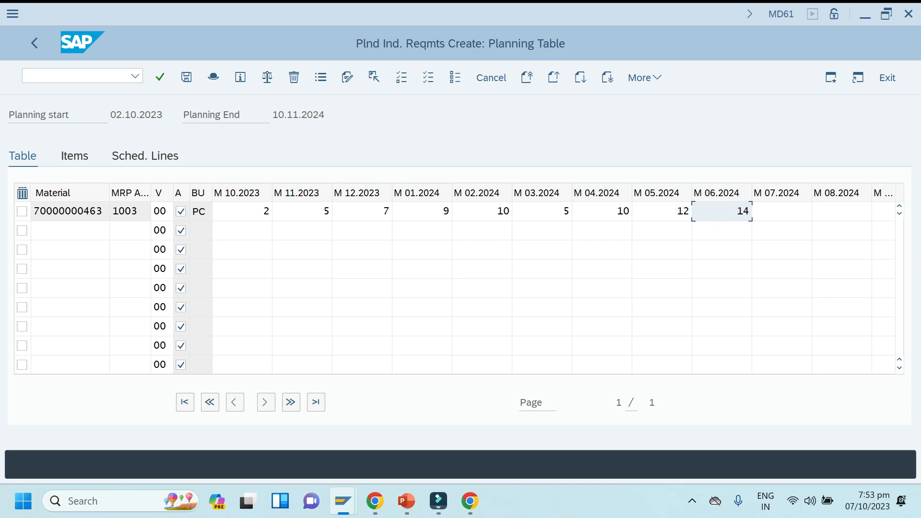
Step: Enter requirements of 16 for 07.2024, 18 for 08.2024 and 20 for the month after, and confirm the table entries
left_click(773, 211)
type("16")
left_click(836, 212)
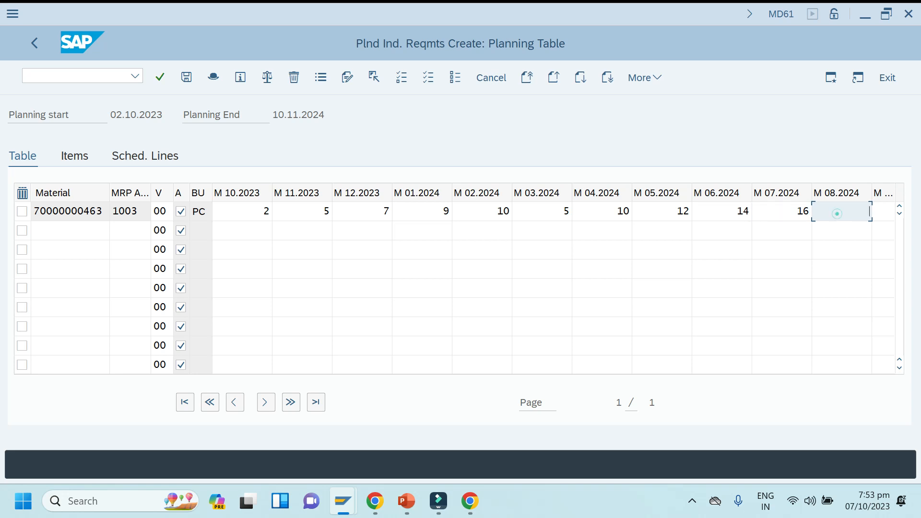
type("18")
left_click(883, 212)
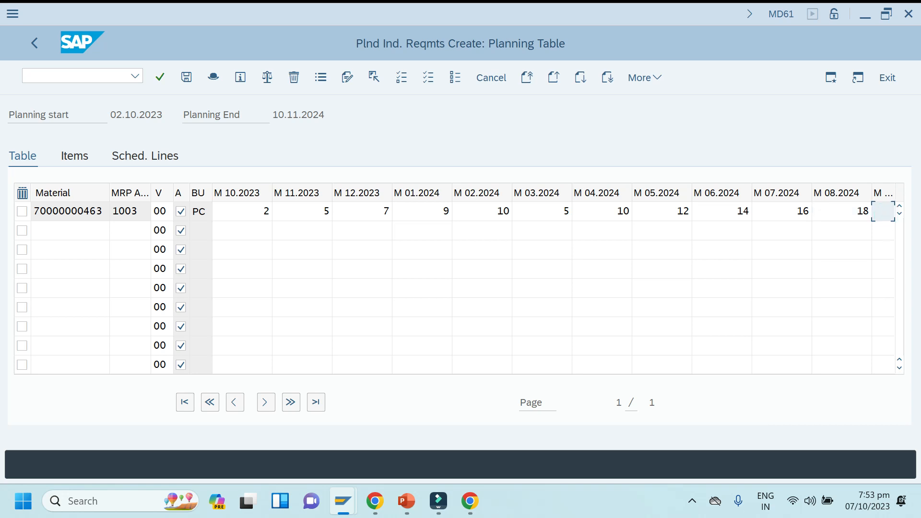
type("20")
left_click(266, 402)
key("Return")
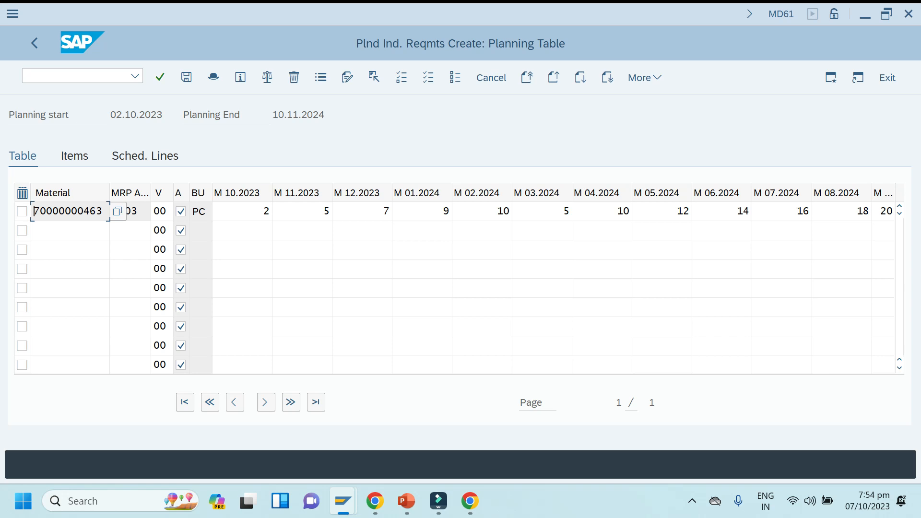
left_click(187, 81)
left_click(134, 192)
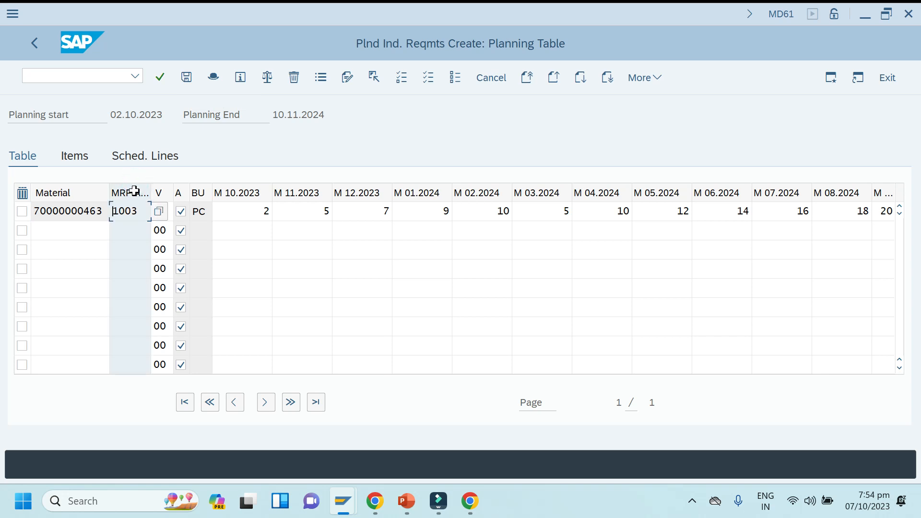
left_click(165, 230)
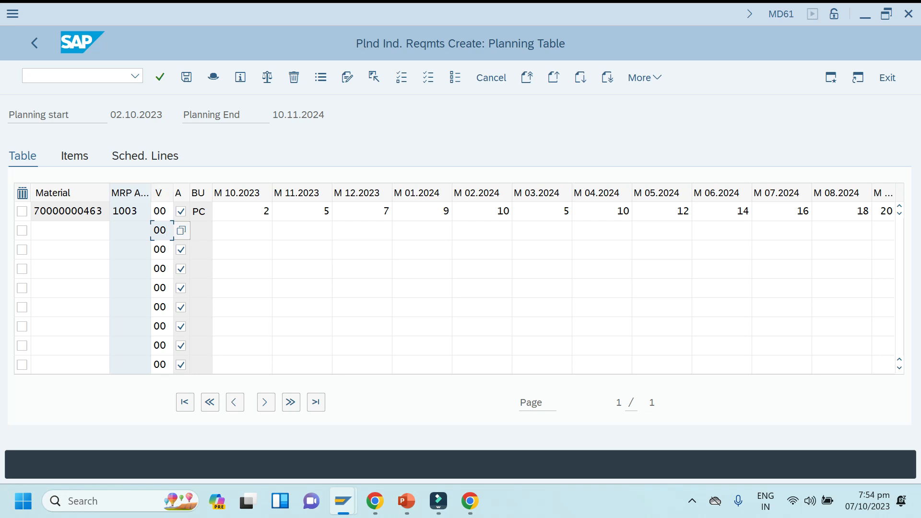
left_click(164, 211)
left_click(178, 211)
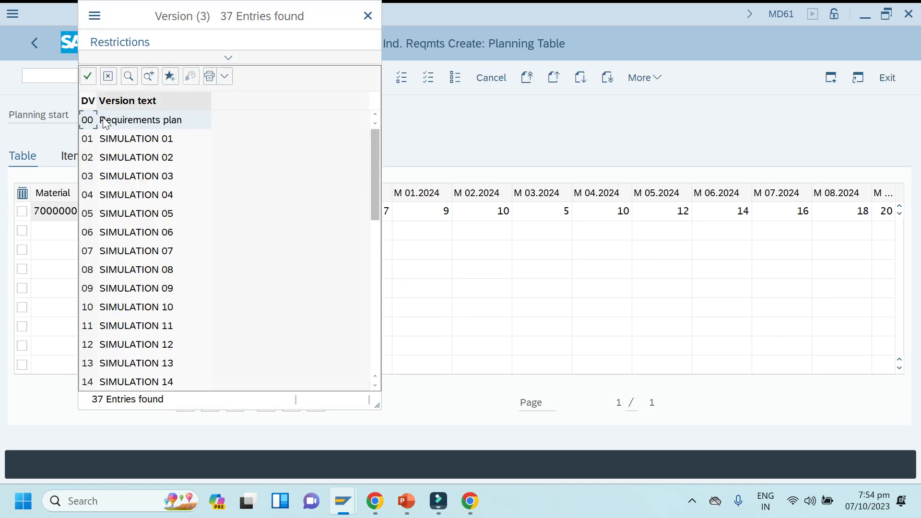
left_click(108, 78)
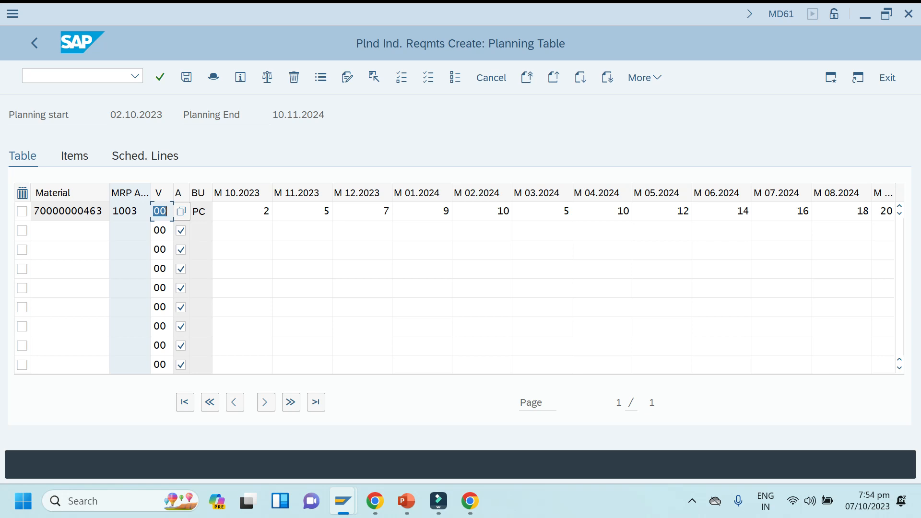
left_click(80, 160)
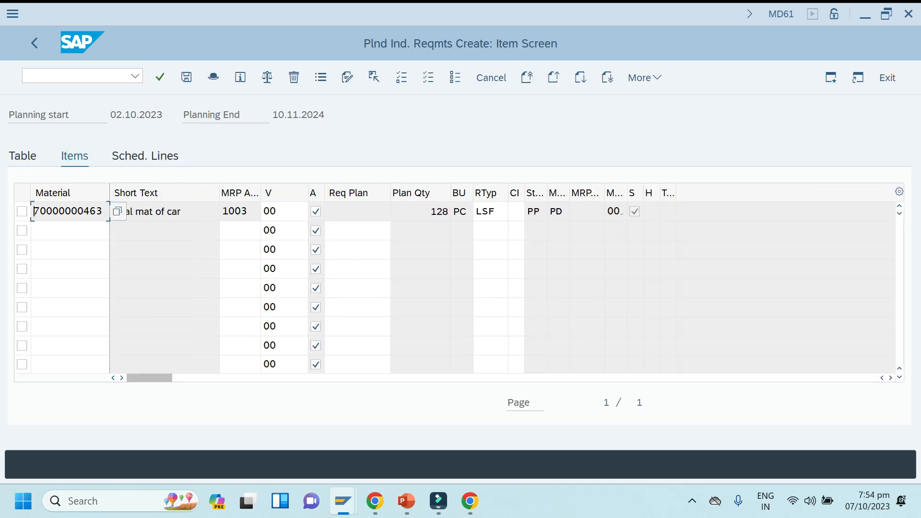
left_click(189, 259)
left_click(65, 230)
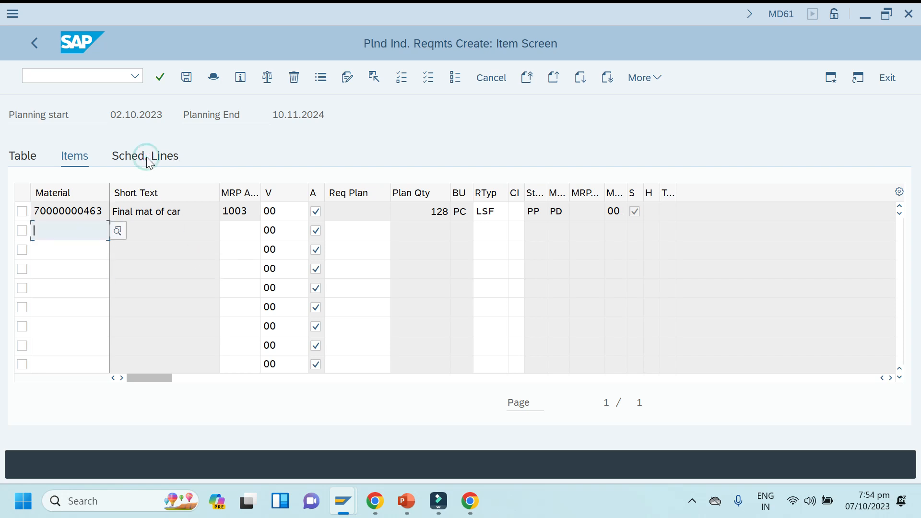
left_click(147, 156)
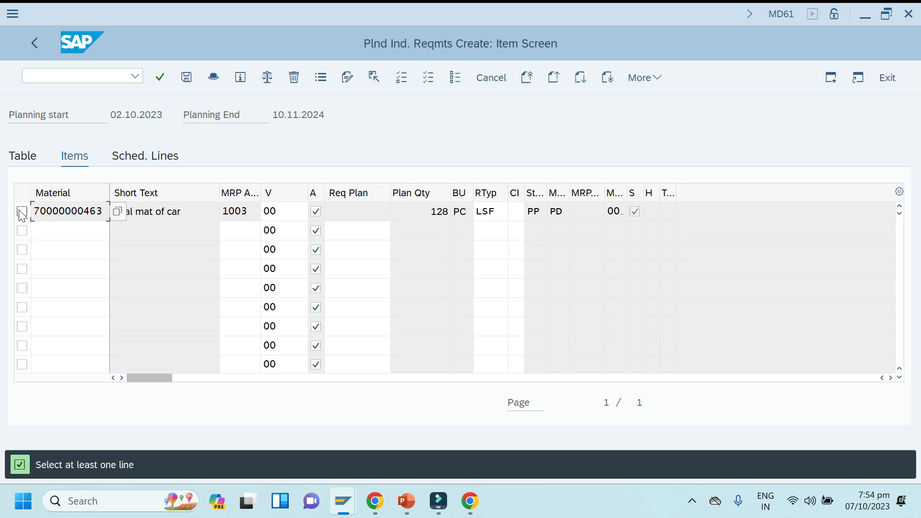
left_click(22, 213)
left_click(157, 157)
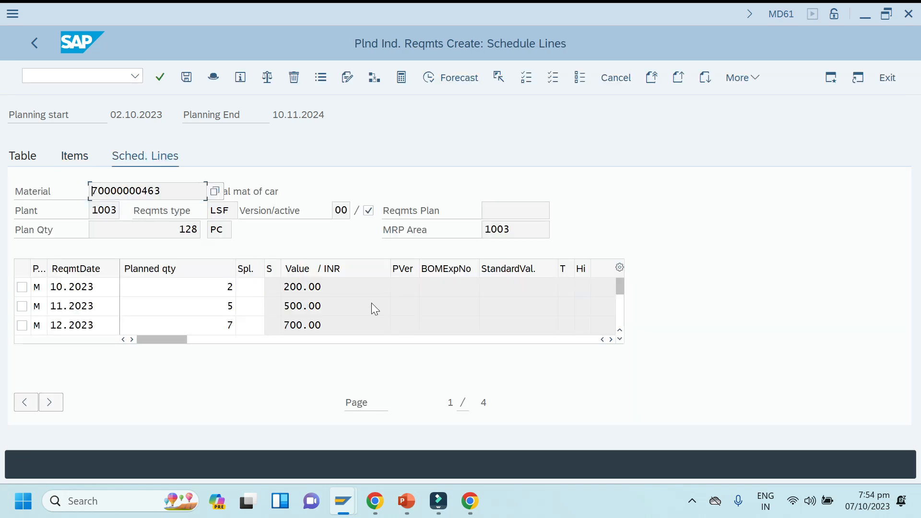
Step: Return to the planning table and save the planned independent requirements
left_click(77, 155)
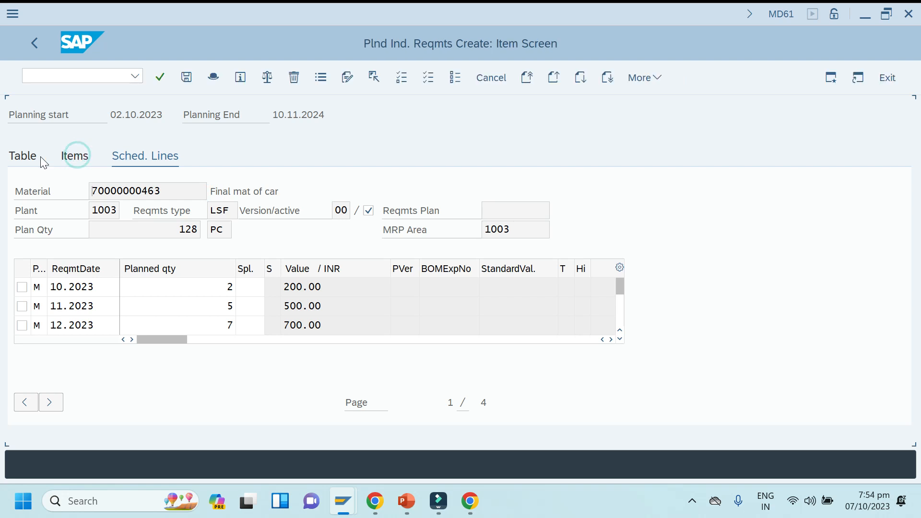
left_click(23, 158)
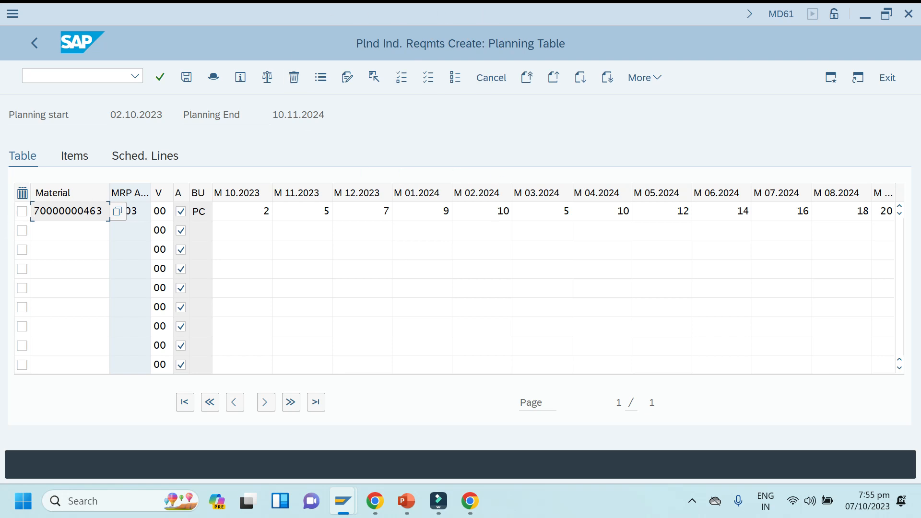
left_click(187, 77)
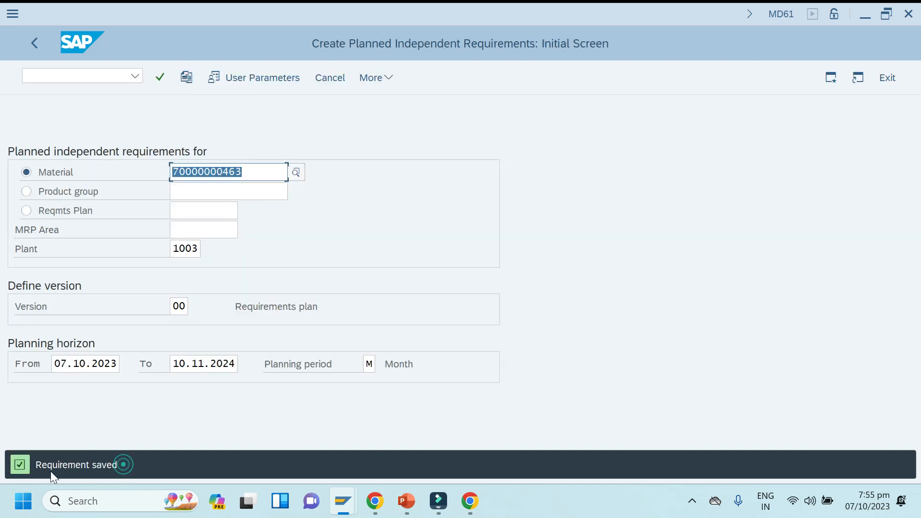
Step: Switch to PowerPoint and add "Requirement is saved" on a new line below "T-code- MD61", leaving a blank line between
mouse_move(465, 513)
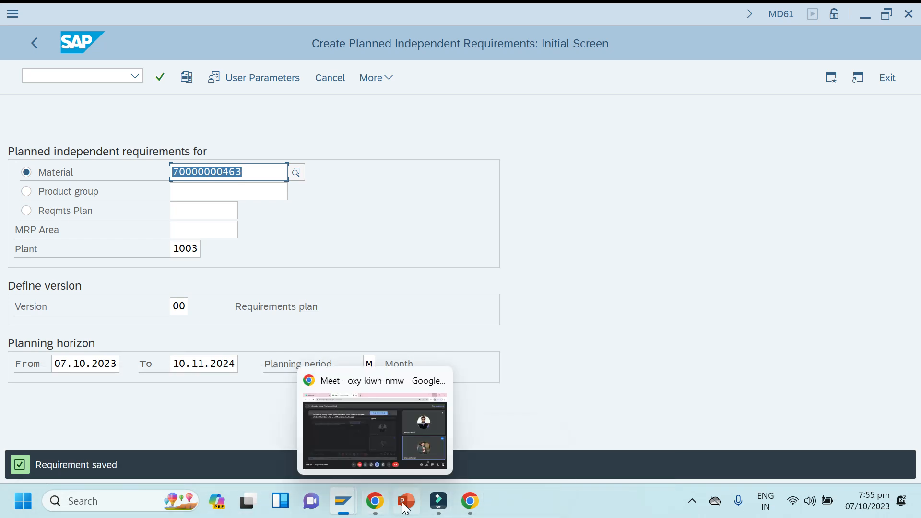
left_click(418, 432)
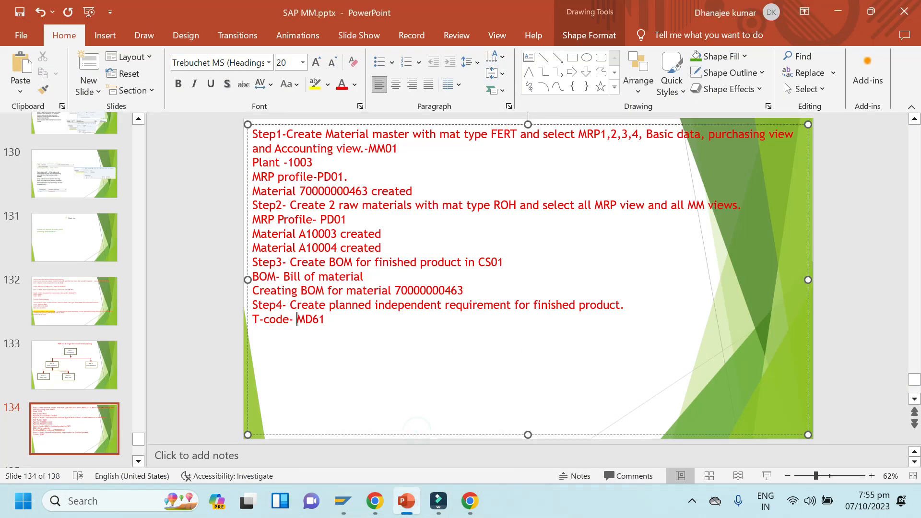
left_click(329, 319)
type("Requir")
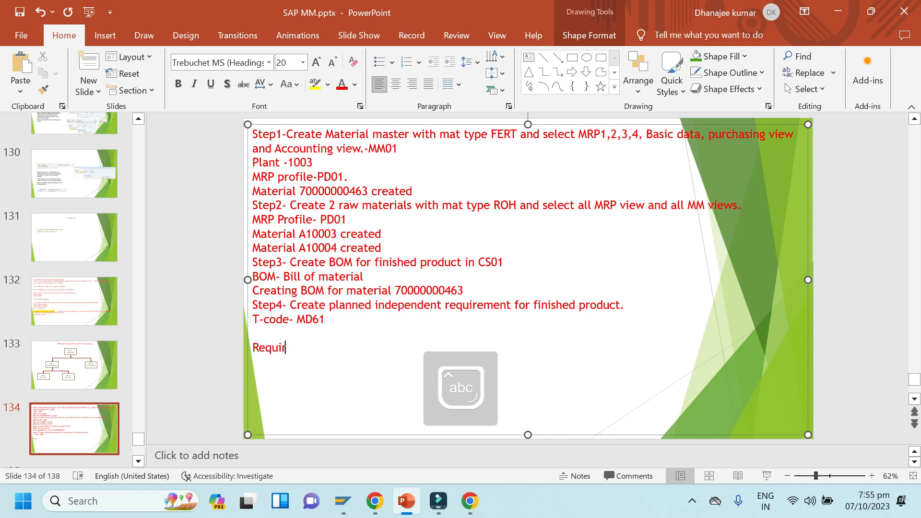
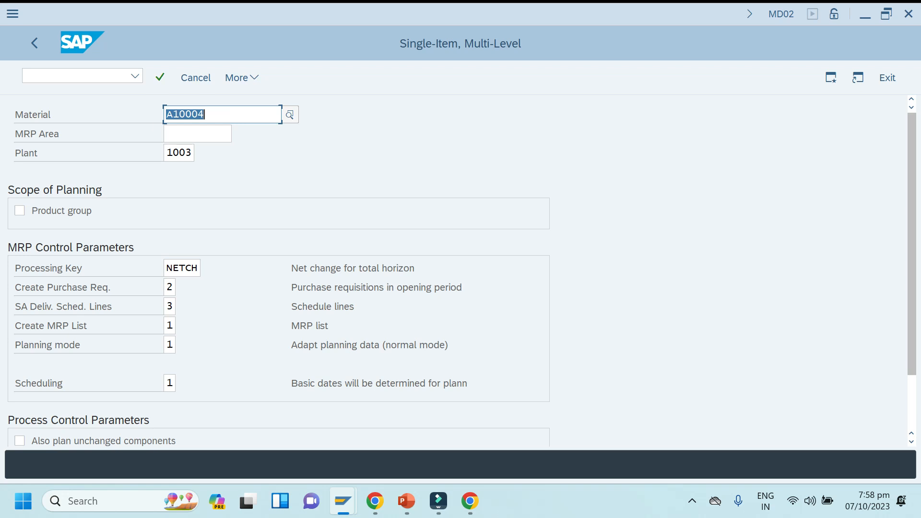
key("BackSpace")
left_click(398, 431)
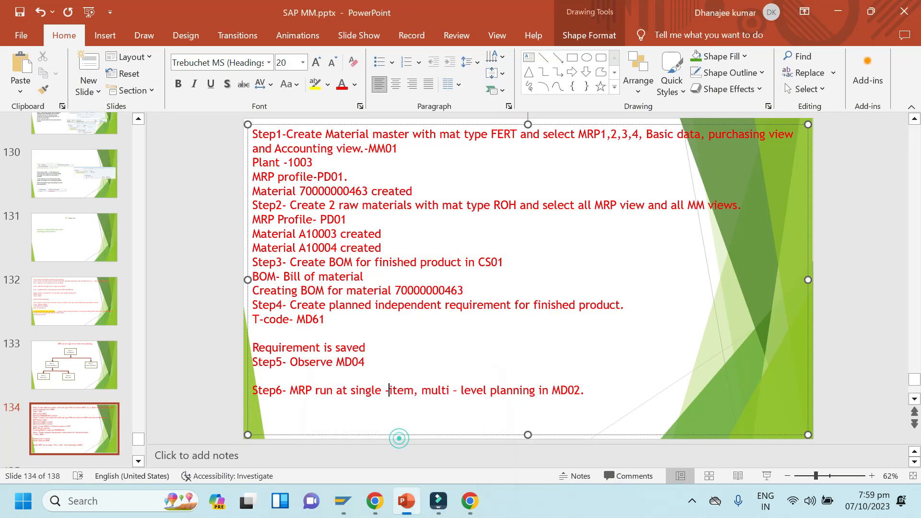
double_click(337, 191)
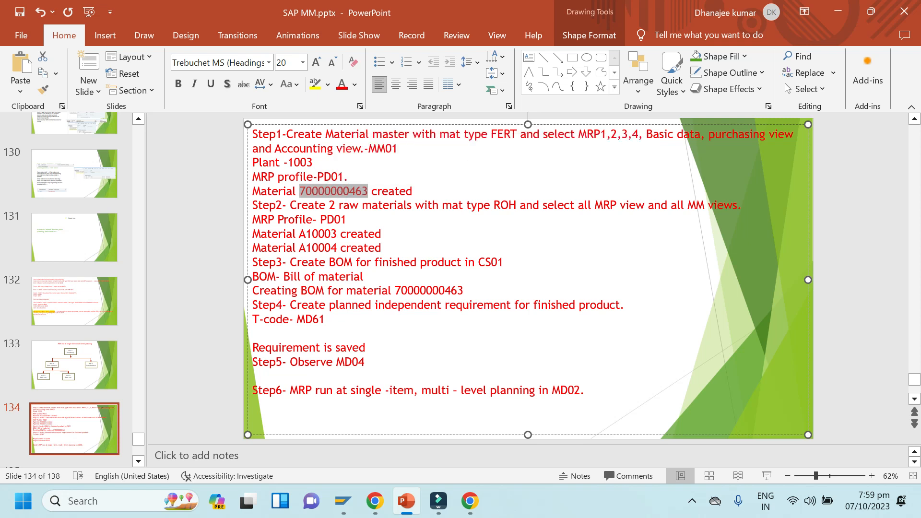
right_click(444, 291)
double_click(339, 192)
key("ctrl+c")
mouse_move(377, 513)
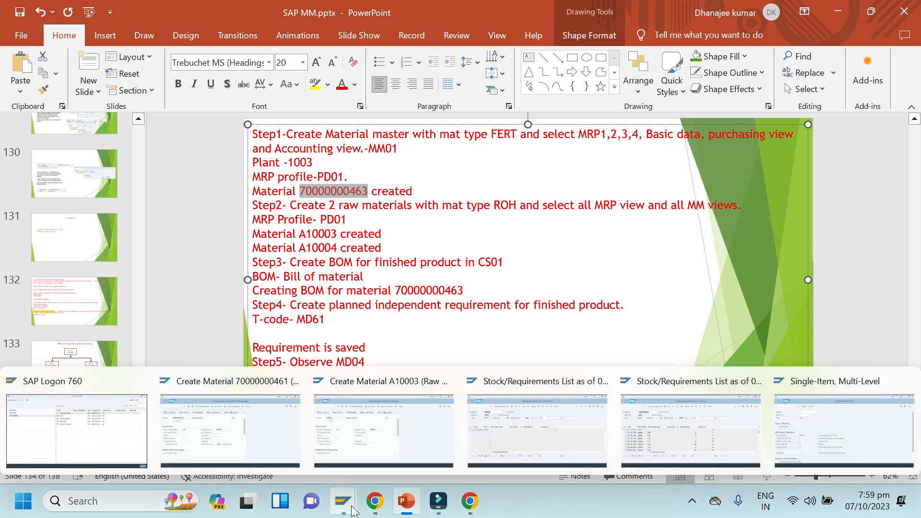
left_click(819, 401)
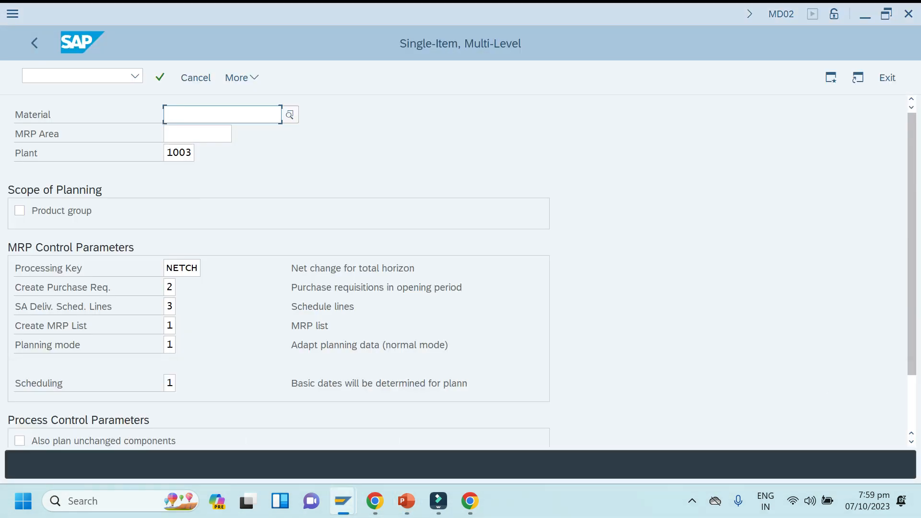
key("ctrl+v")
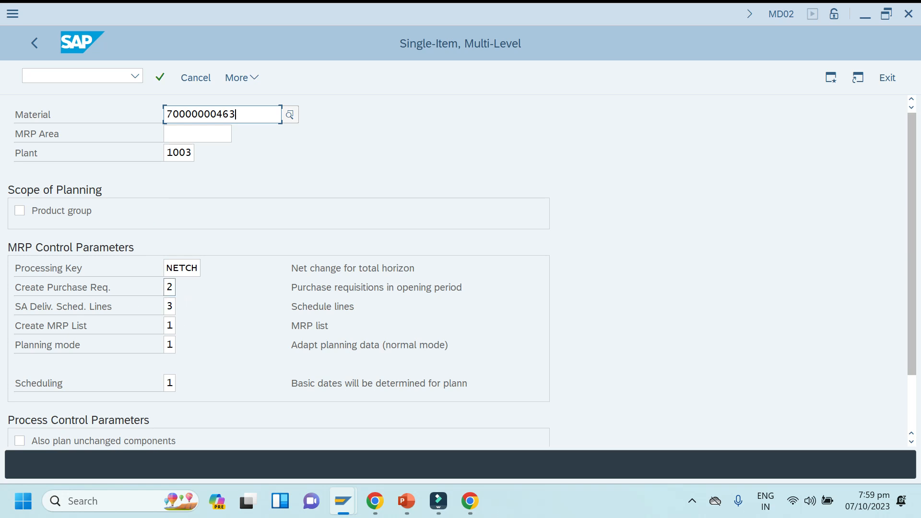
left_click(171, 287)
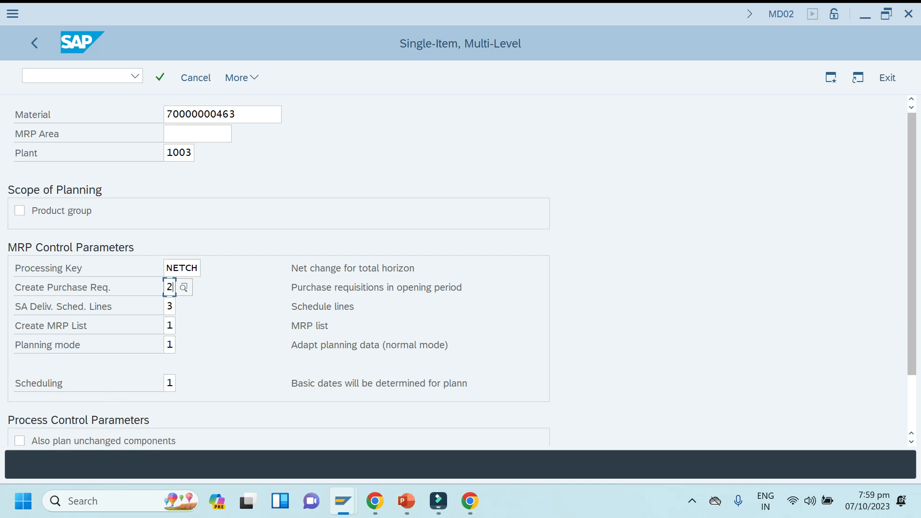
left_click_drag(296, 287, 463, 287)
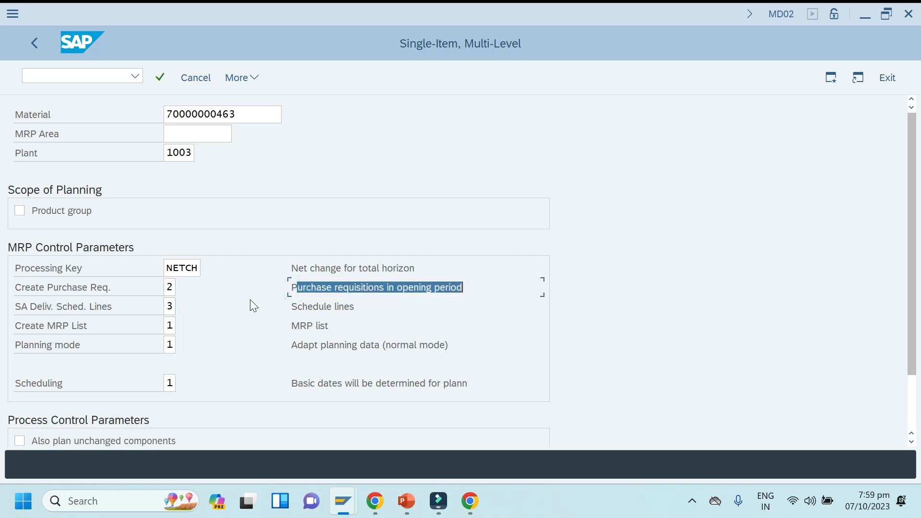
left_click_drag(291, 306, 354, 306)
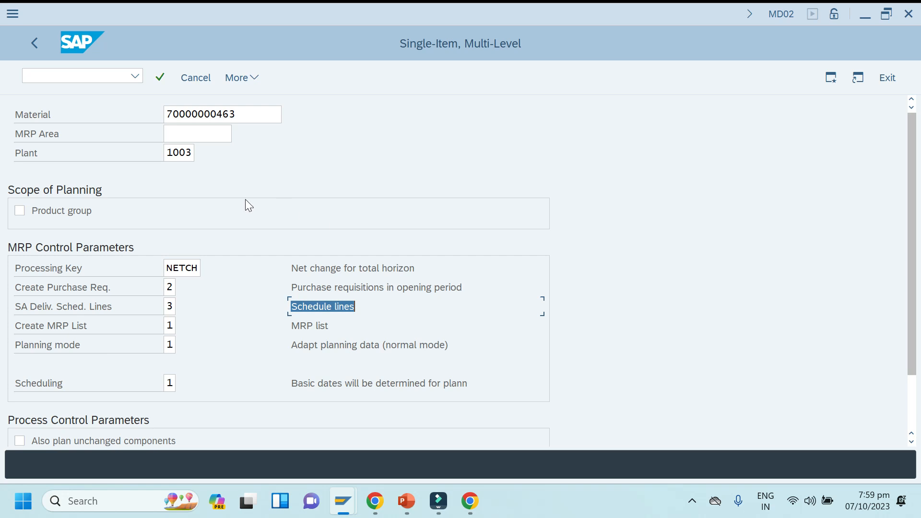
key("Return")
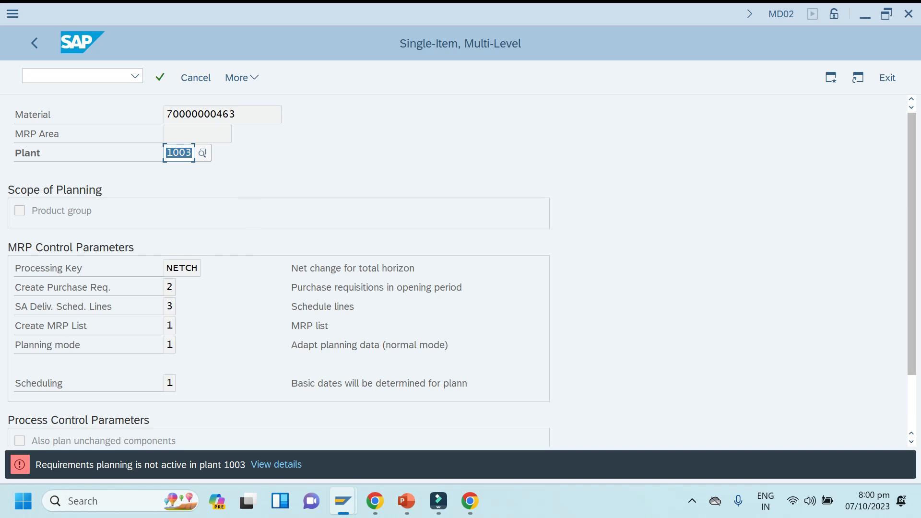
mouse_move(343, 500)
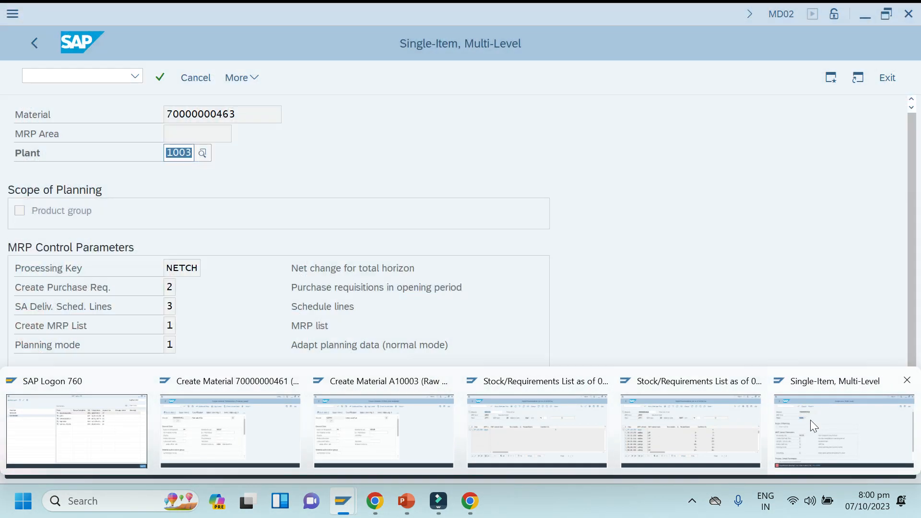
Step: Open an additional SAP session and display the SAP Reference IMG with transaction SPRO
left_click(810, 420)
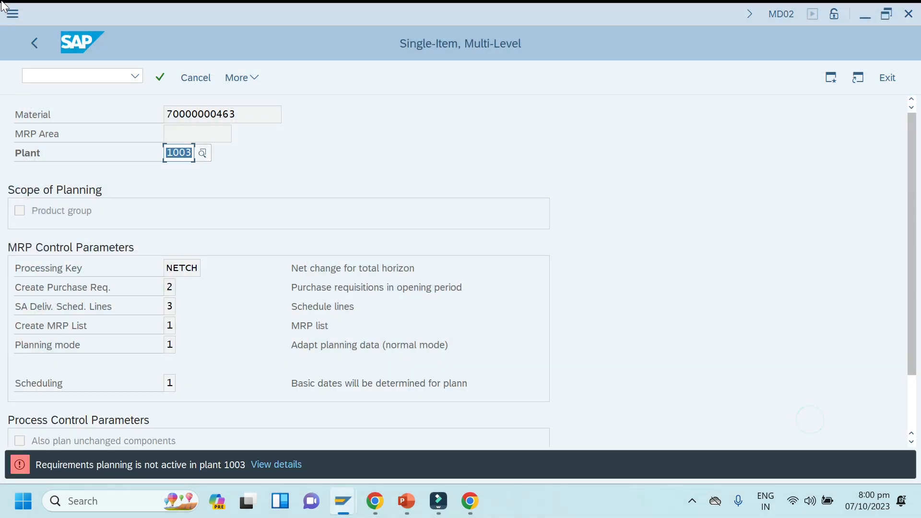
left_click(13, 13)
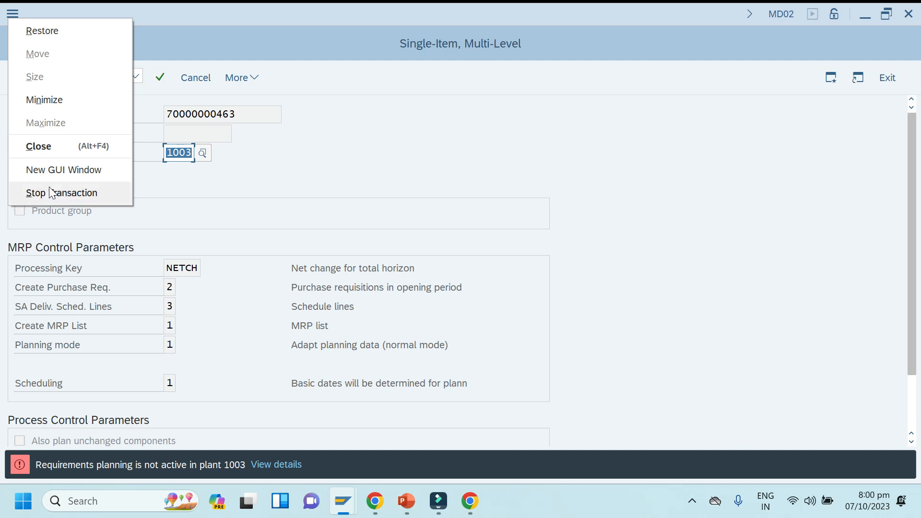
left_click(50, 174)
mouse_move(341, 506)
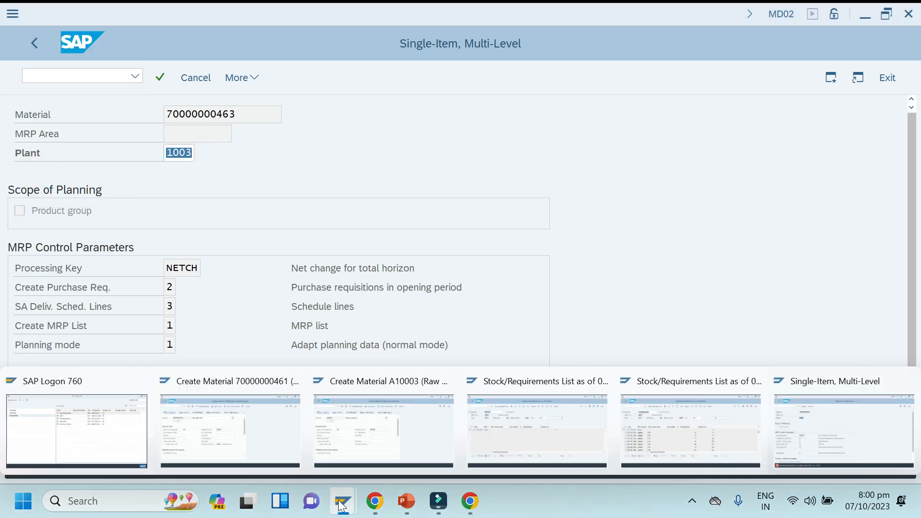
left_click(836, 433)
left_click(48, 70)
type("SPRO")
key("Return")
left_click(230, 79)
Step: Find Materials Management in the IMG structure and expand it
left_click(147, 218)
key("Down")
key("Down")
key("Down")
key("Down")
key("Down")
key("Down")
key("Down")
key("Down")
key("Down")
key("Down")
key("Down")
key("Down")
key("Down")
key("Down")
key("Down")
key("Down")
key("Down")
key("Down")
key("Down")
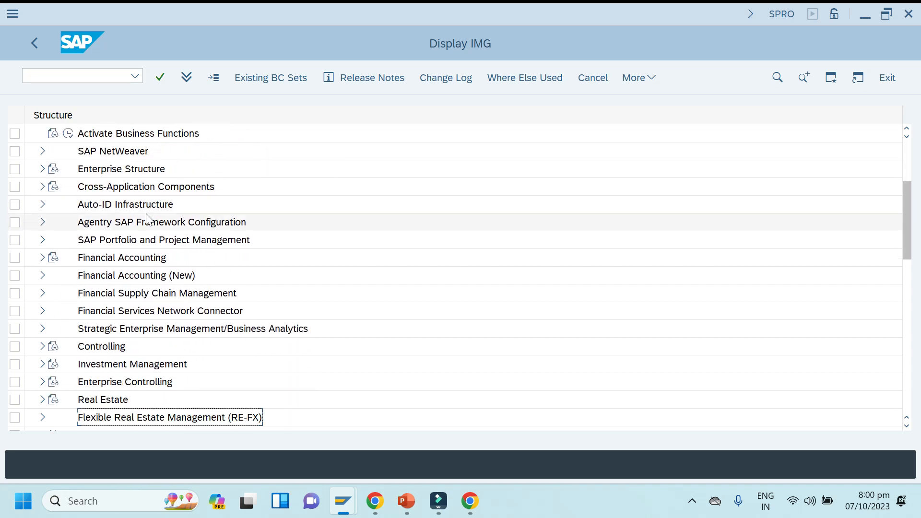
key("Down")
key("Down")
key("Down")
key("Down")
key("Down")
key("Down")
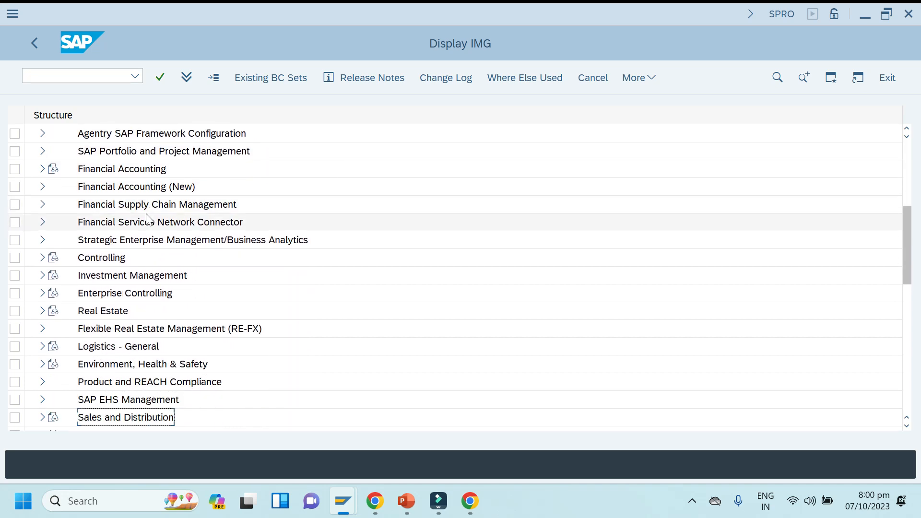
key("Right")
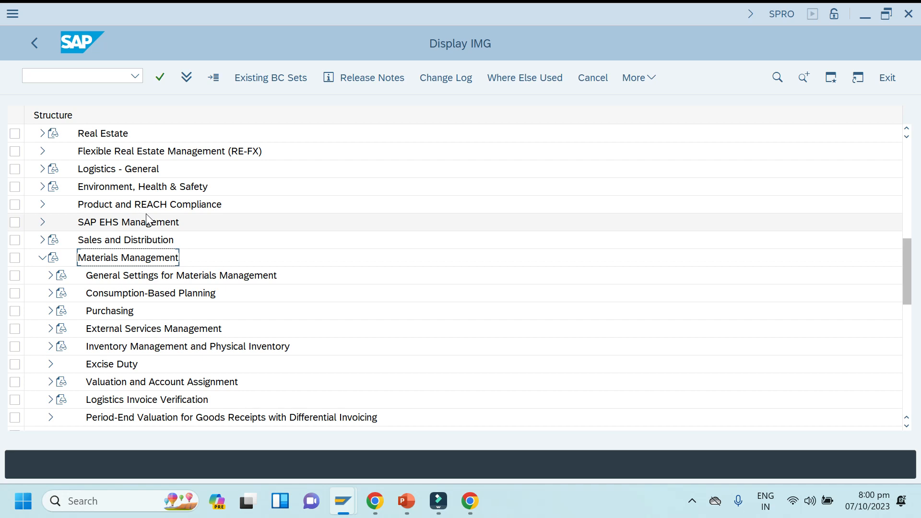
Step: Expand Consumption-Based Planning under Materials Management, and its Planning node
key("Down")
key("Down")
key("Right")
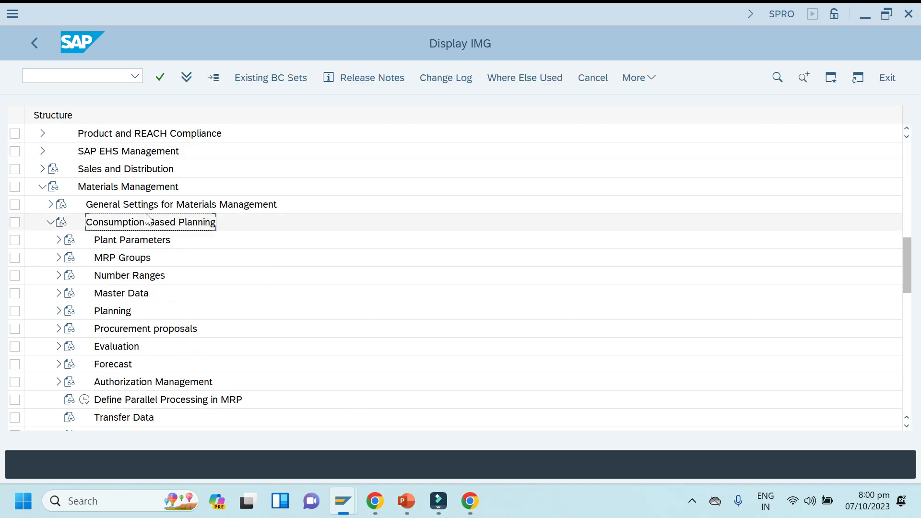
key("Down")
key("Down")
key("Down")
key("Down")
key("Down")
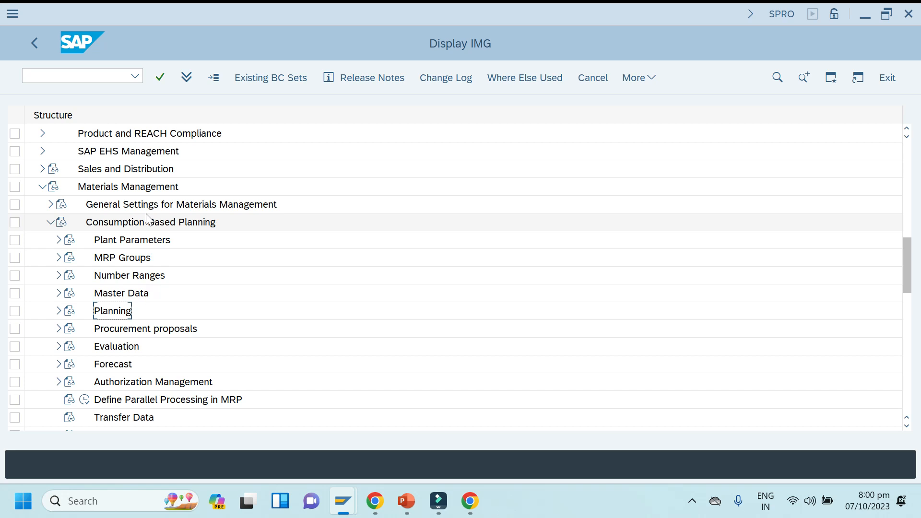
key("Right")
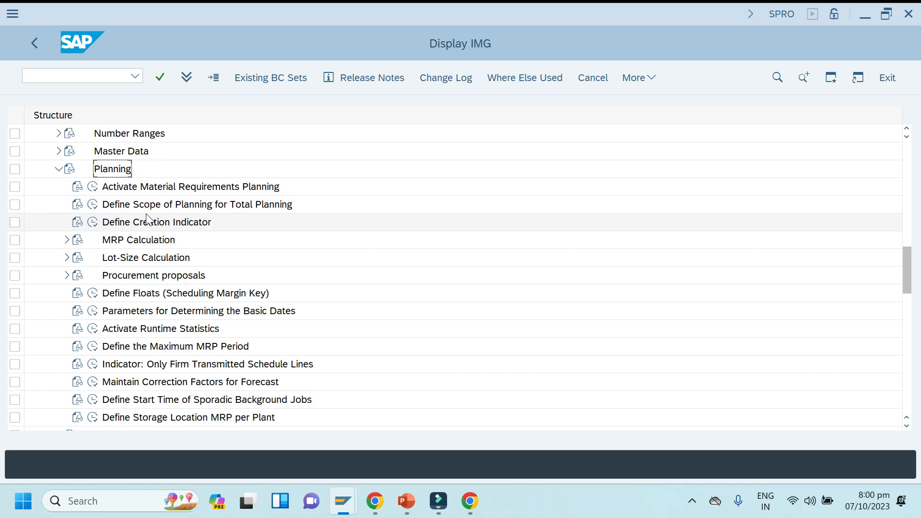
Step: Execute Activate Material Requirements Planning and open the overview of plants for material requirements planning
left_click(154, 188)
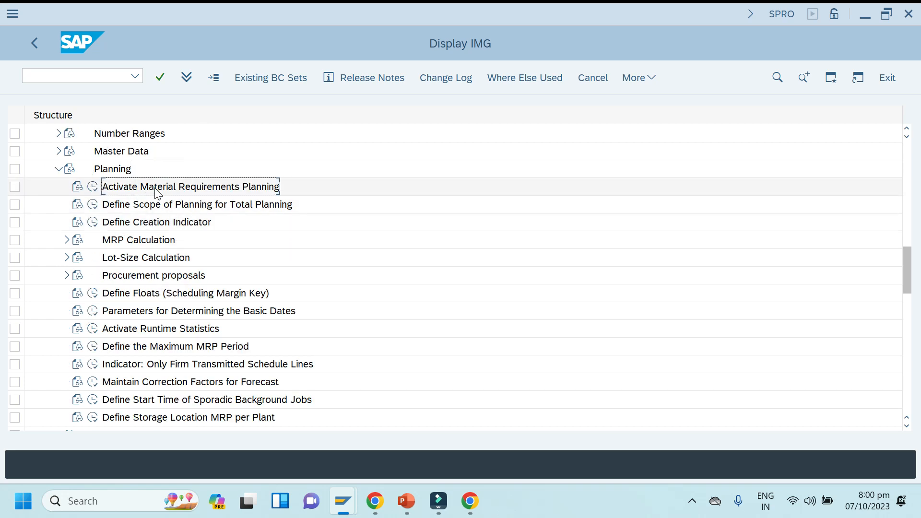
left_click(93, 188)
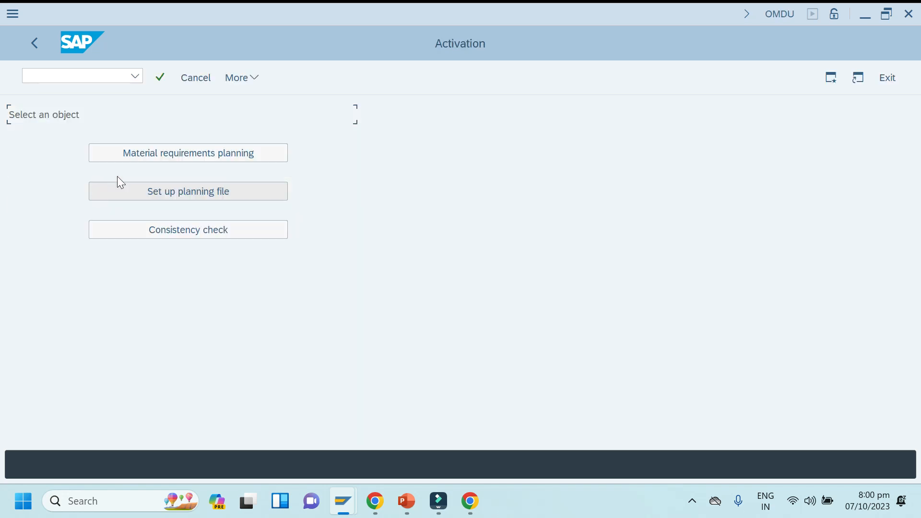
left_click(177, 153)
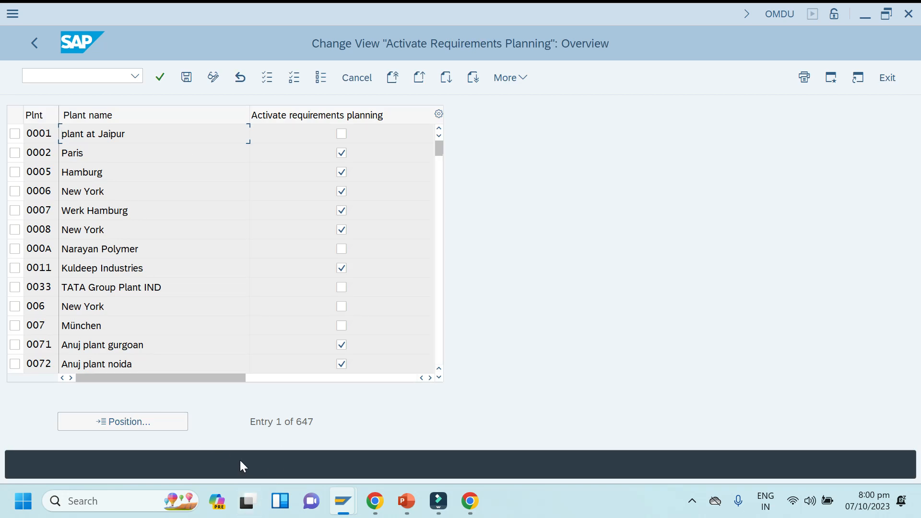
Step: Position on plant 1003, activate requirements planning for it and save with the proposed SAP MM customizing request
left_click(122, 421)
type("1003")
key("Return")
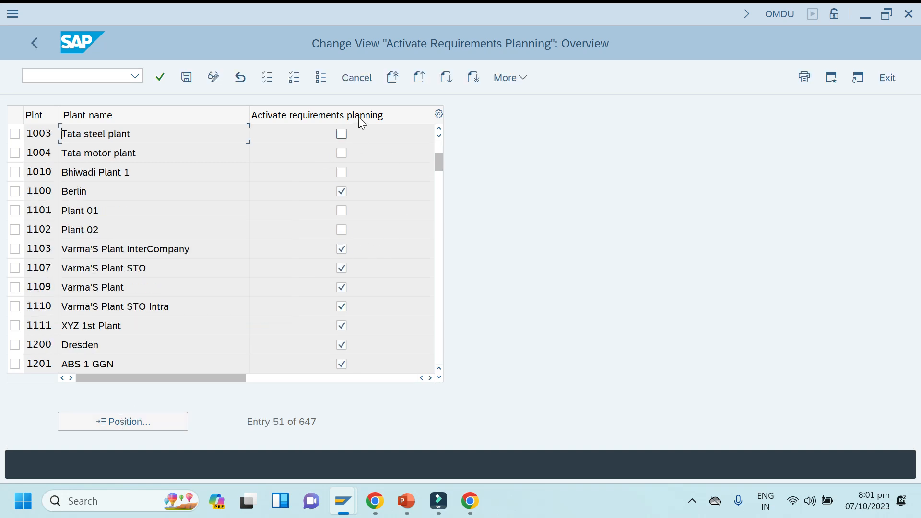
left_click(341, 133)
left_click(188, 82)
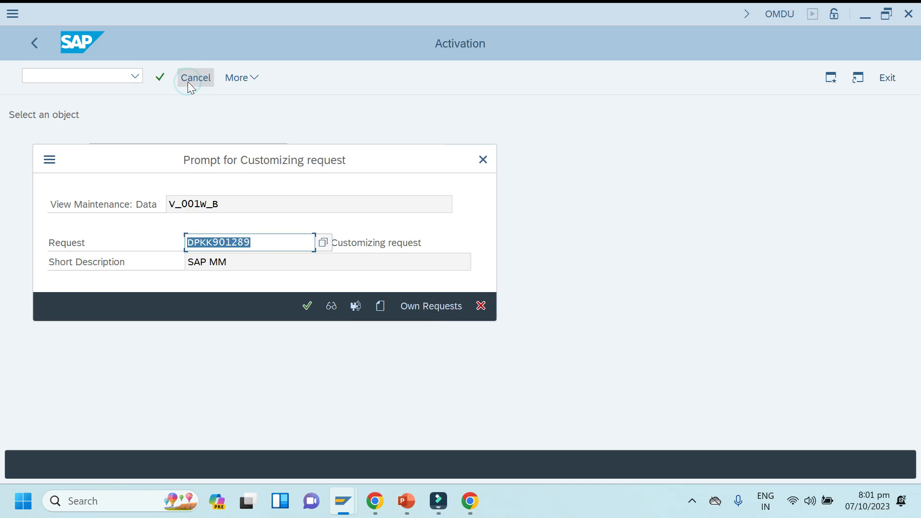
left_click(309, 306)
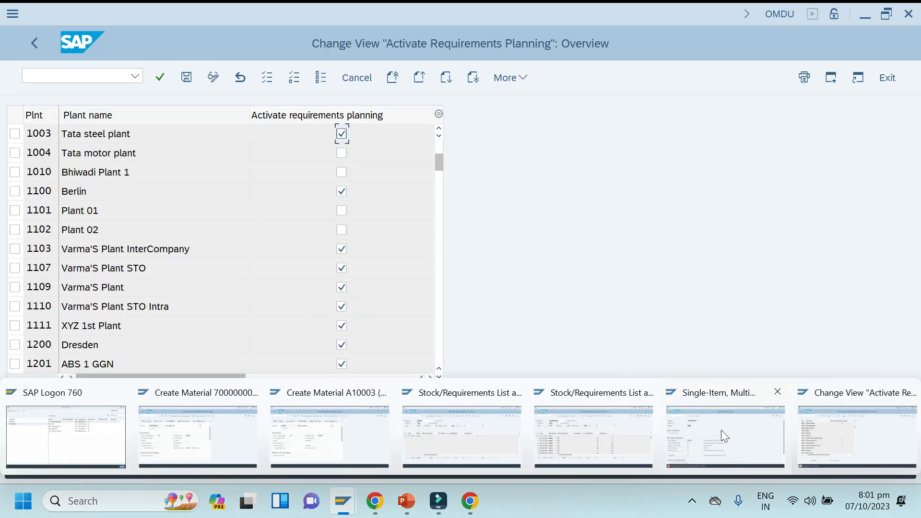
left_click(721, 430)
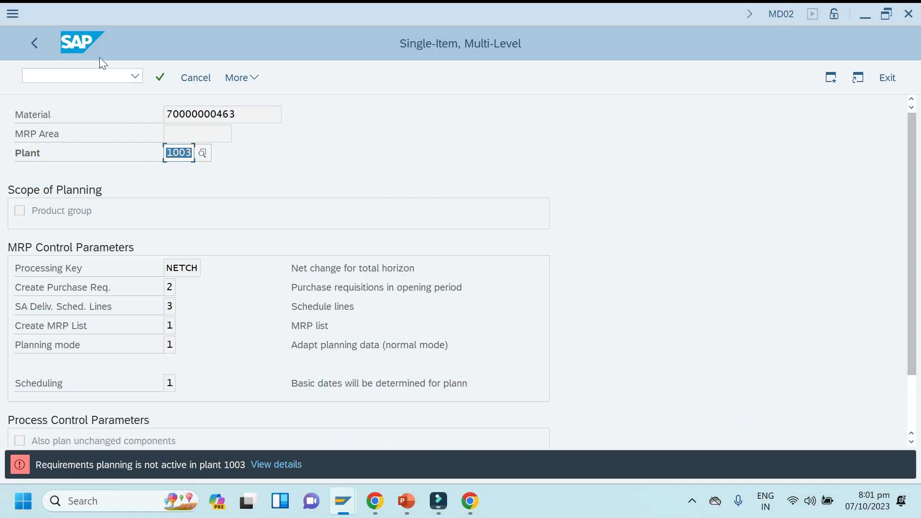
left_click(34, 44)
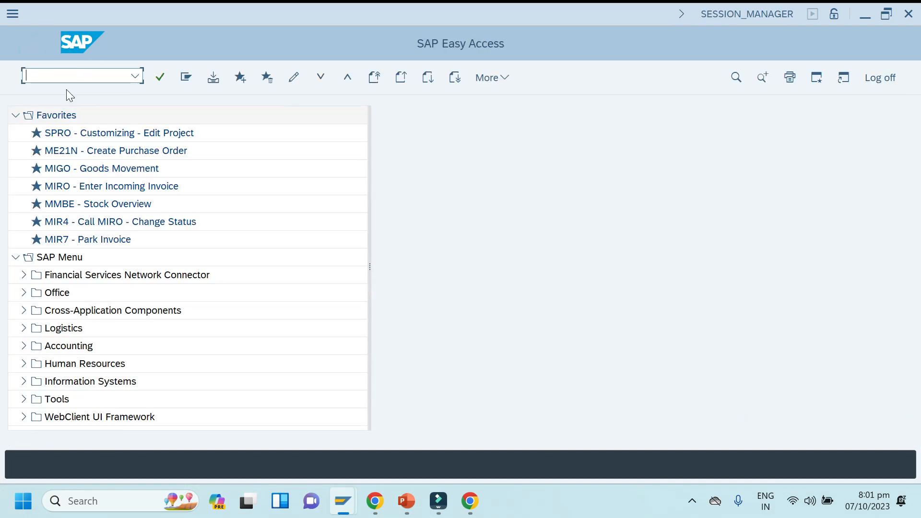
type("MD02")
key("Return")
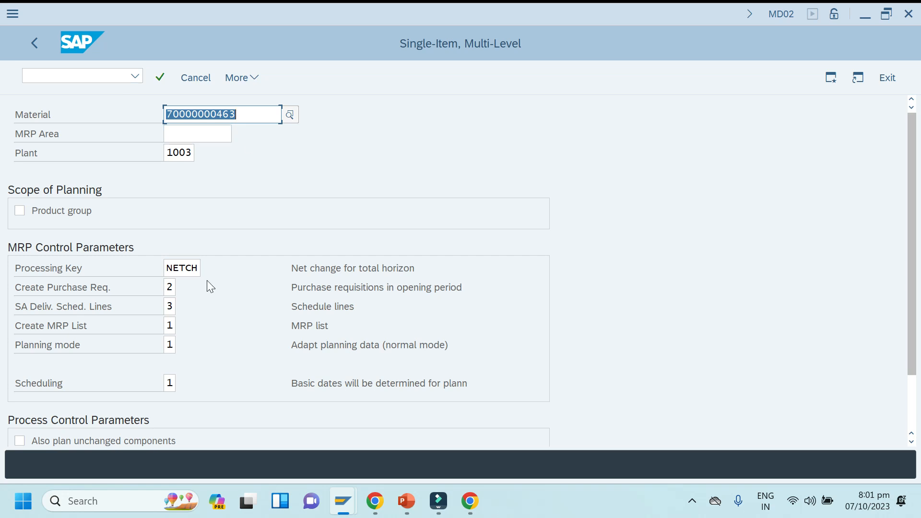
key("Return")
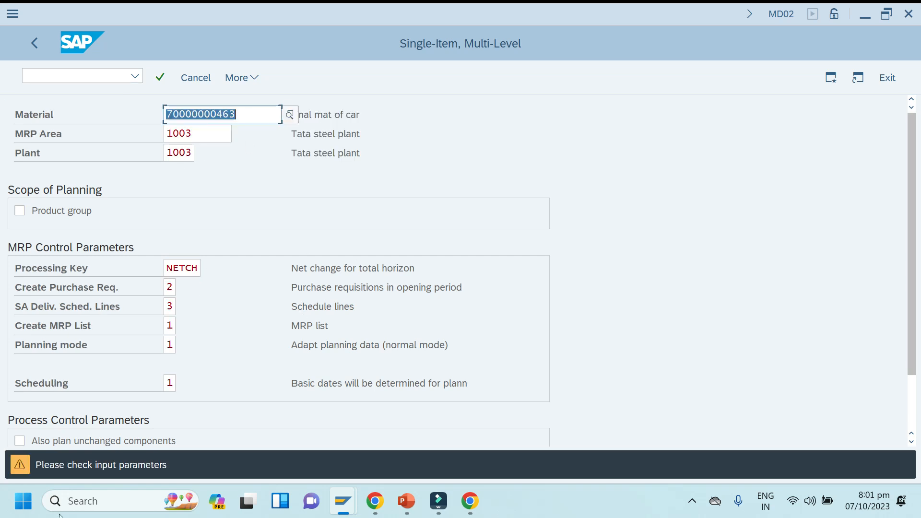
left_click_drag(913, 201, 901, 169)
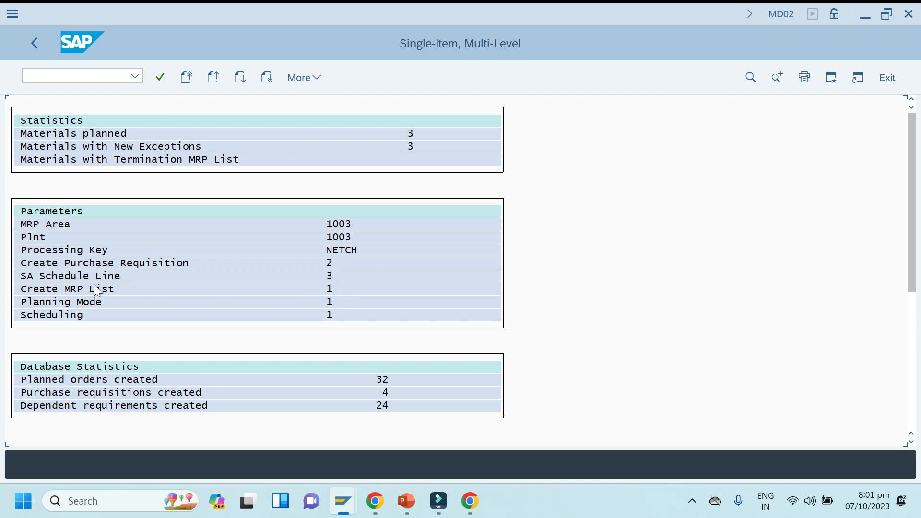
left_click_drag(915, 192, 916, 282)
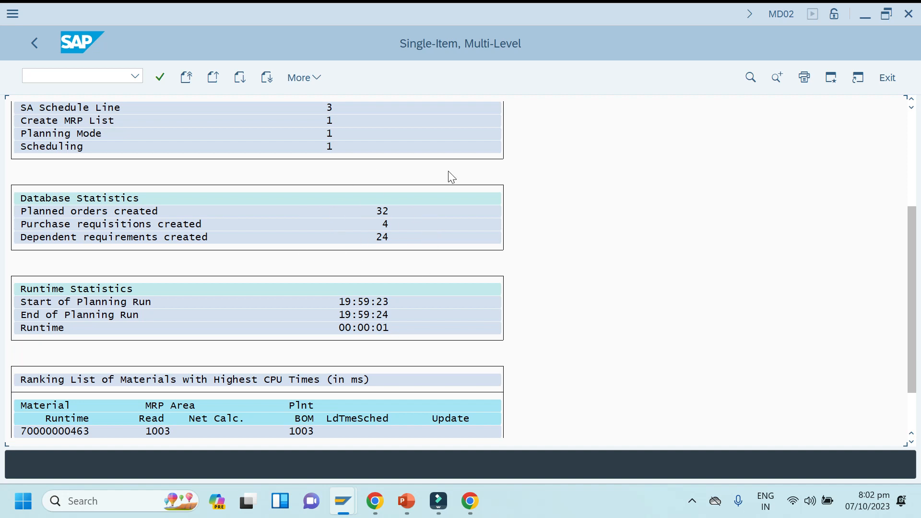
left_click(912, 442)
left_click(911, 442)
left_click(911, 441)
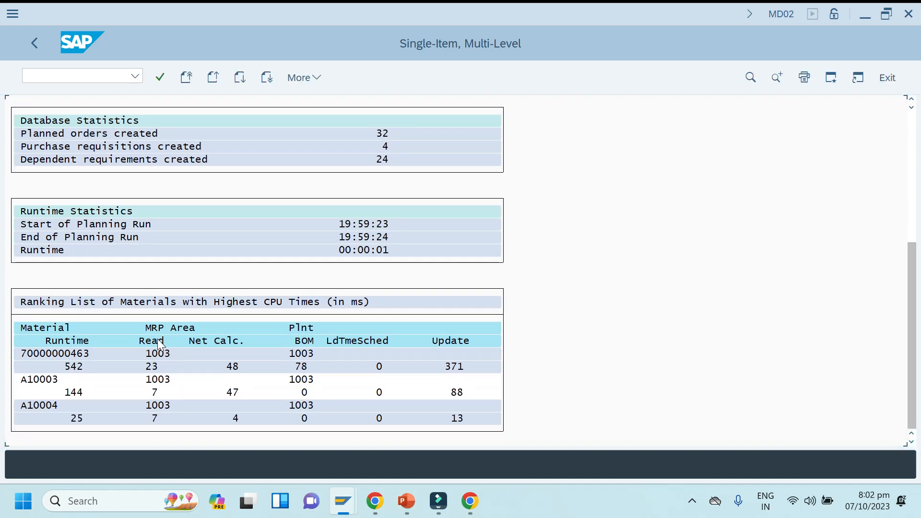
left_click(74, 366)
left_click(152, 367)
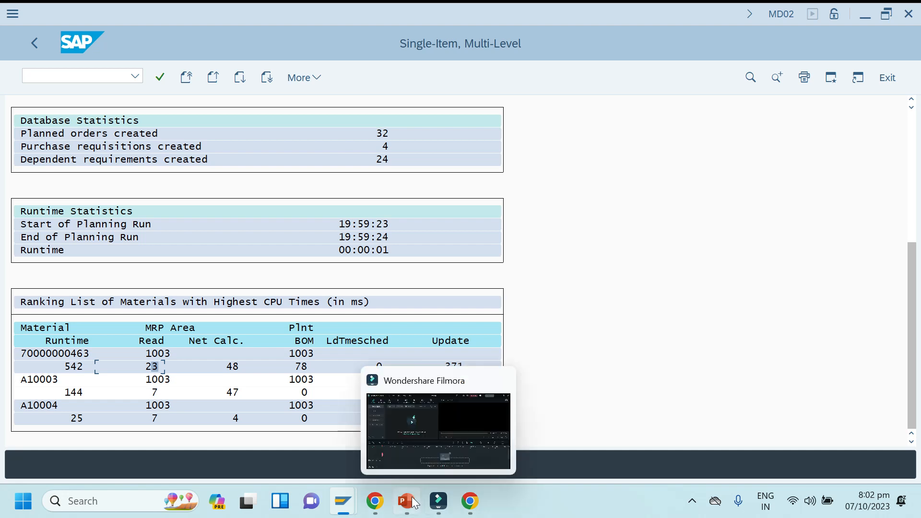
Step: Switch to PowerPoint and start a new line with "Note-" below the Step6 line on slide 134
mouse_move(410, 494)
left_click(402, 425)
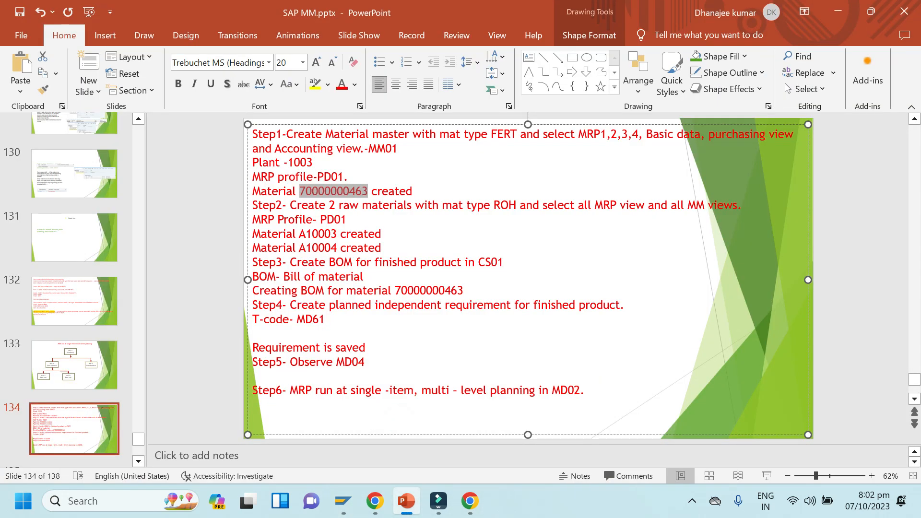
key("Return")
key("ctrl+z")
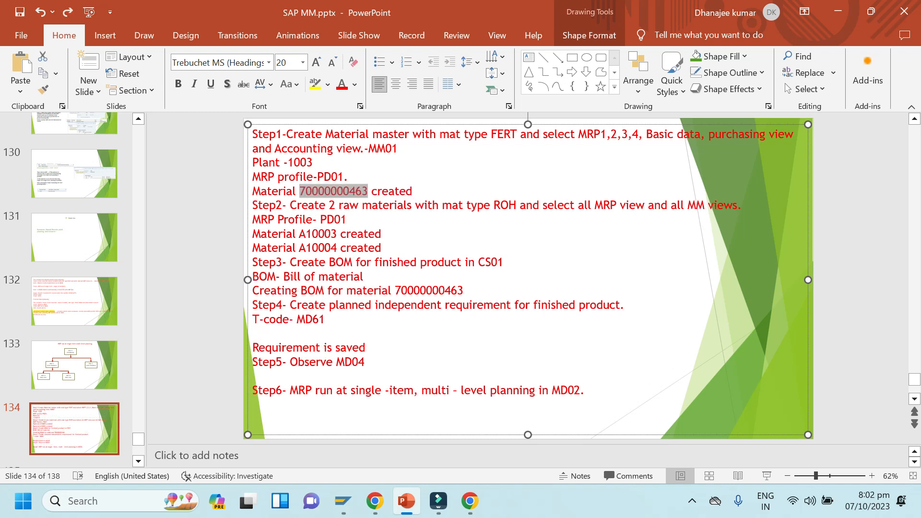
double_click(595, 387)
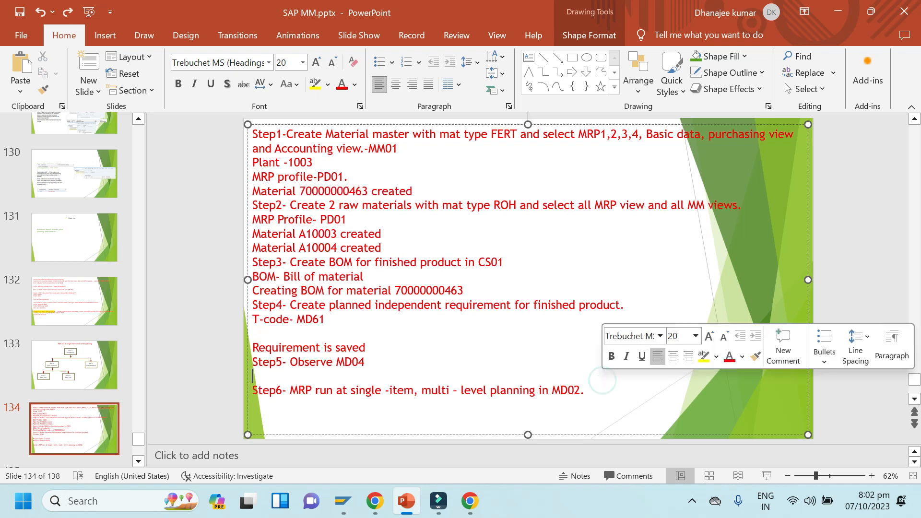
left_click(592, 388)
key("Return")
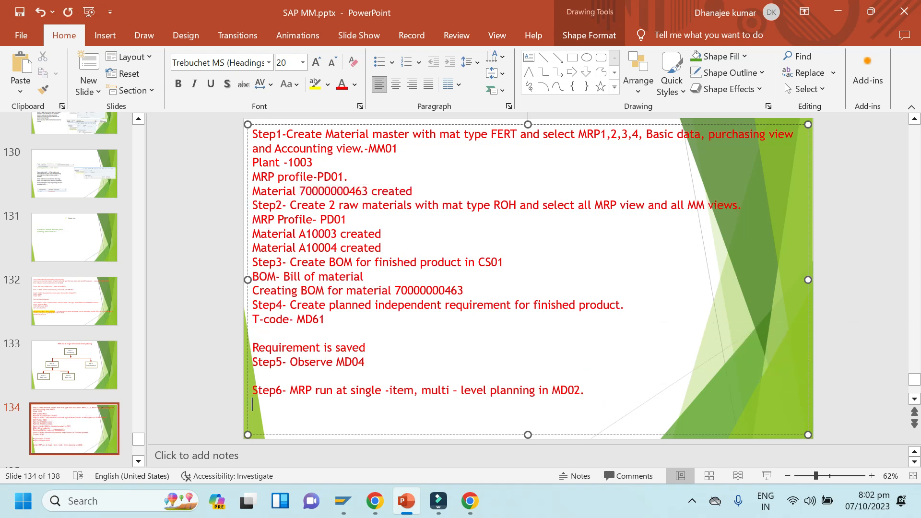
key("Caps_Lock")
type("N")
key("Caps_Lock")
type("ote-")
mouse_move(342, 501)
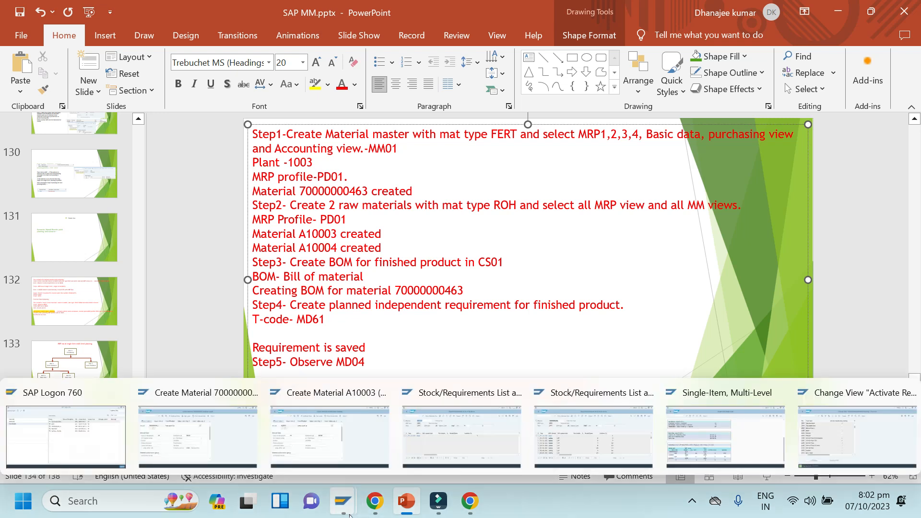
mouse_move(579, 431)
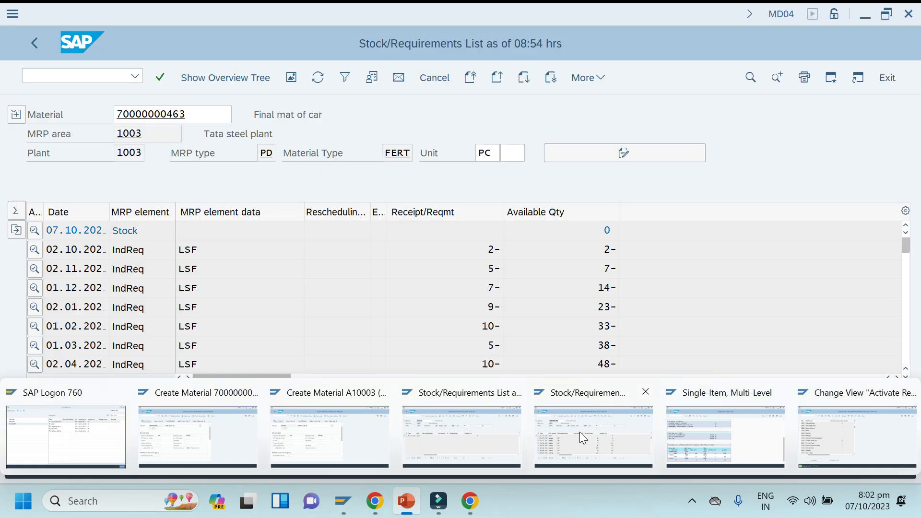
left_click(579, 432)
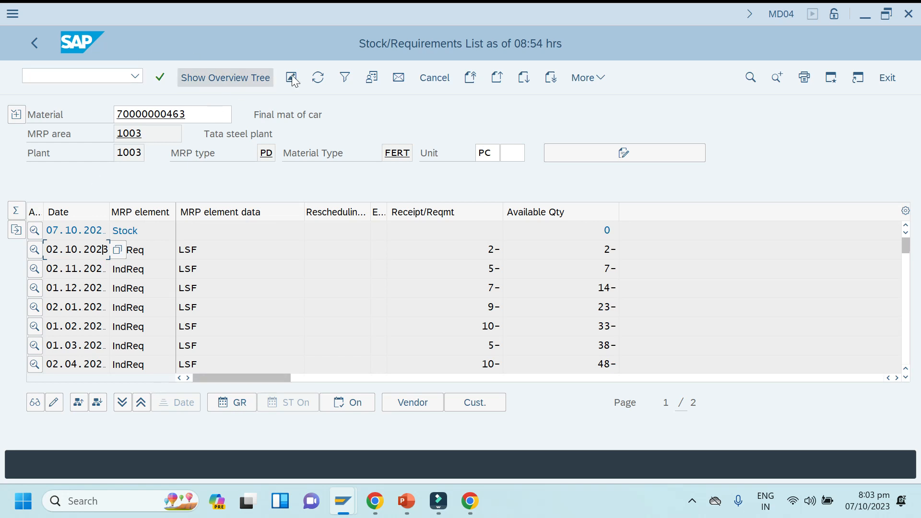
left_click(317, 82)
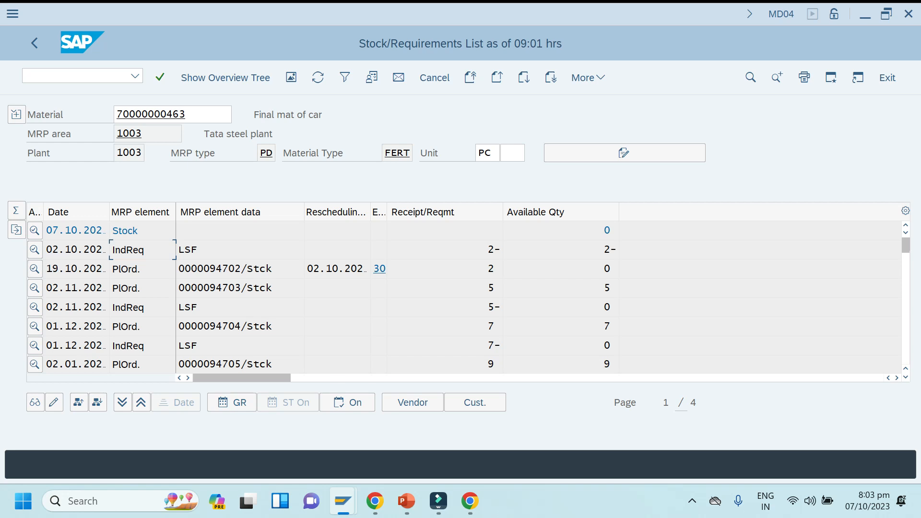
Step: Look through the planned orders and independent requirements for the following months in the stock/requirements list
left_click(906, 378)
left_click(906, 378)
left_click(906, 378)
left_click(906, 378)
left_click(906, 378)
left_click(906, 378)
left_click(906, 378)
left_click(906, 378)
left_click(906, 378)
left_click(907, 378)
left_click(906, 378)
left_click(906, 378)
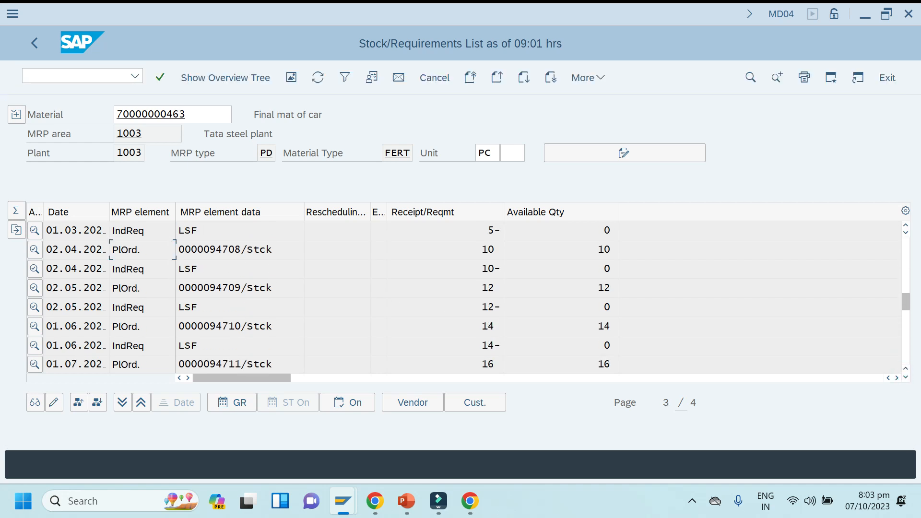
Step: View the additional data of the independent requirement dated 02.04.2024 and of its matching planned order
left_click(35, 269)
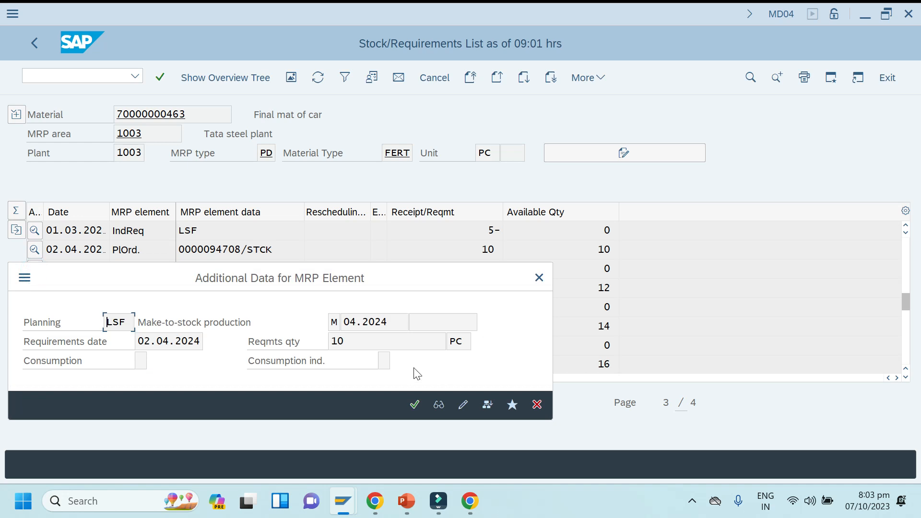
left_click(533, 275)
left_click(34, 249)
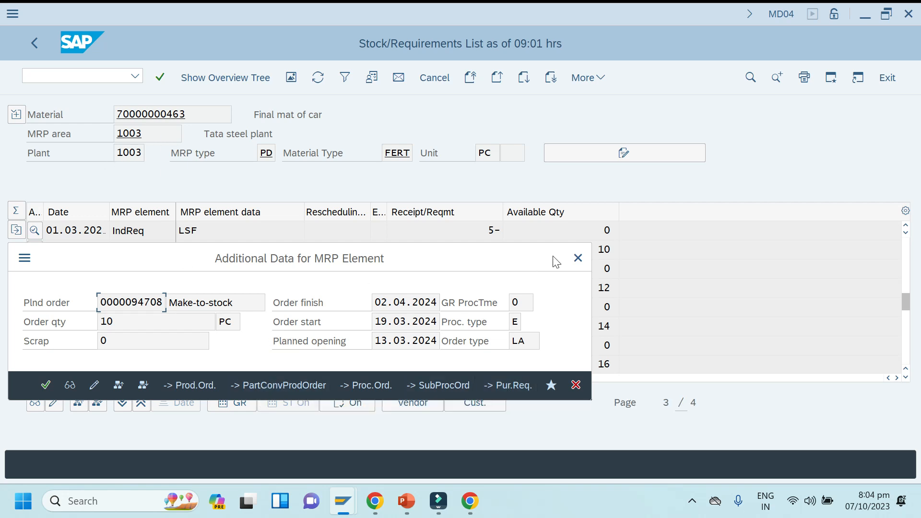
left_click(575, 263)
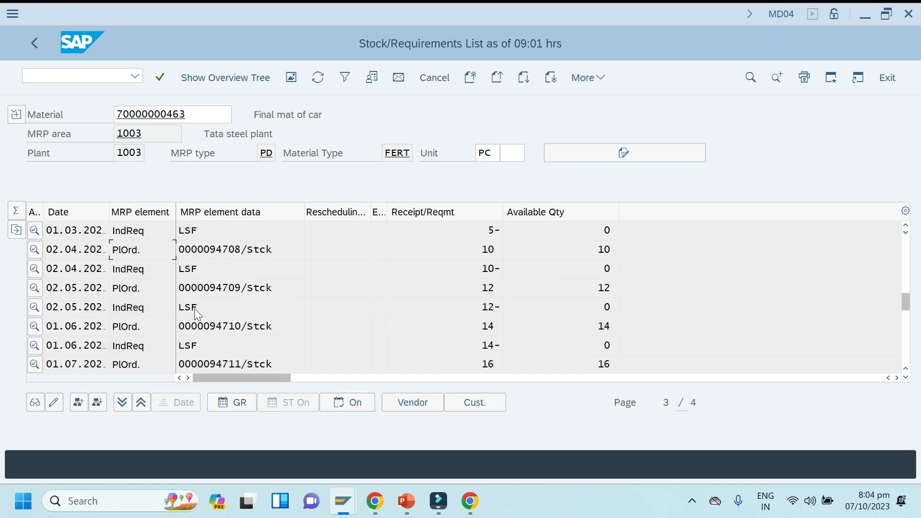
left_click(905, 376)
left_click(906, 377)
left_click(905, 376)
left_click(906, 376)
left_click(905, 377)
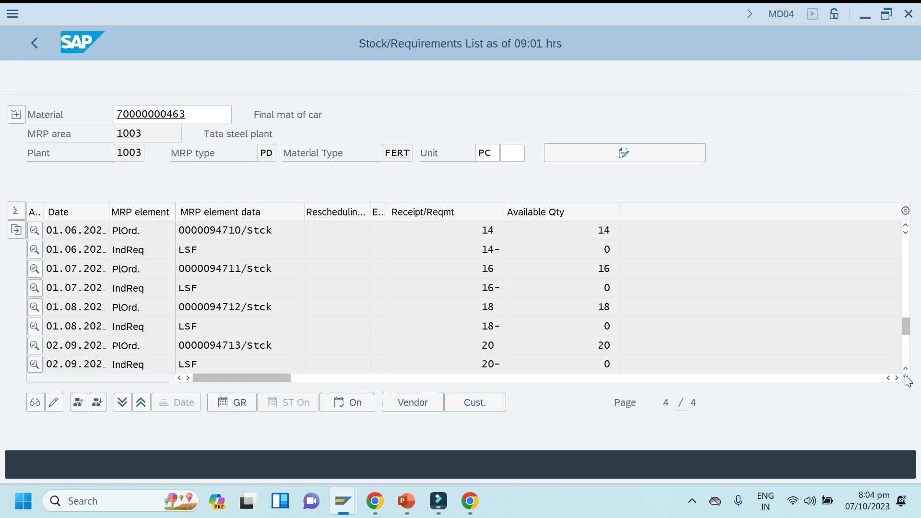
left_click(905, 376)
left_click(906, 378)
left_click(906, 378)
left_click(906, 378)
left_click(906, 377)
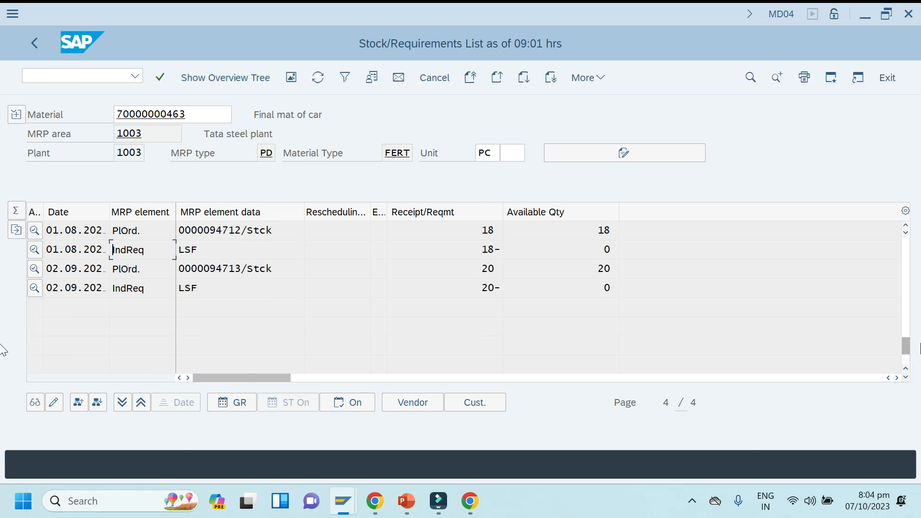
left_click_drag(906, 346, 914, 233)
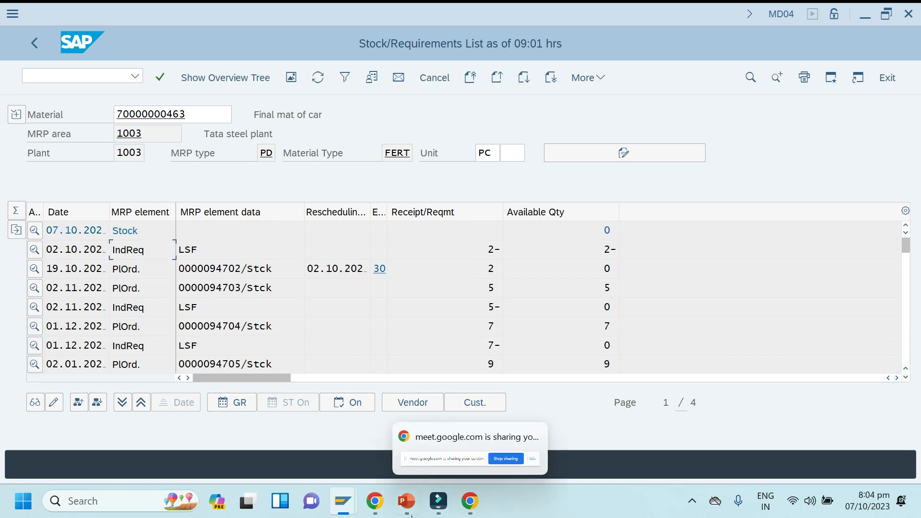
Step: Switch to the MD04 stock/requirements list of component A10004, refresh it and select the planned order dated 20.11.2023
mouse_move(363, 512)
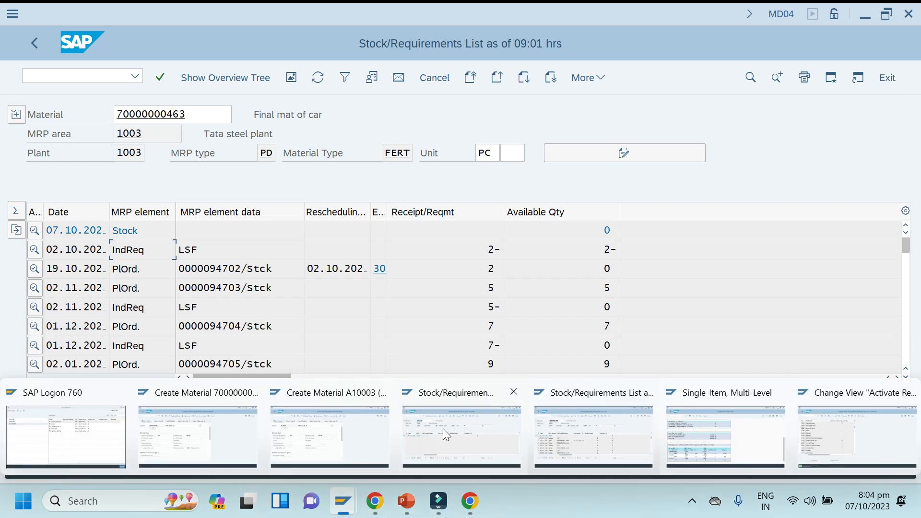
left_click(421, 435)
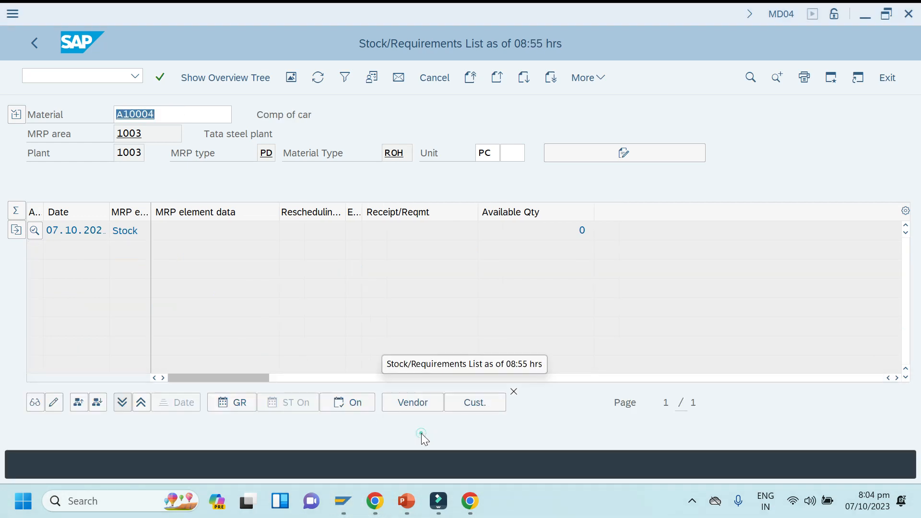
left_click(318, 79)
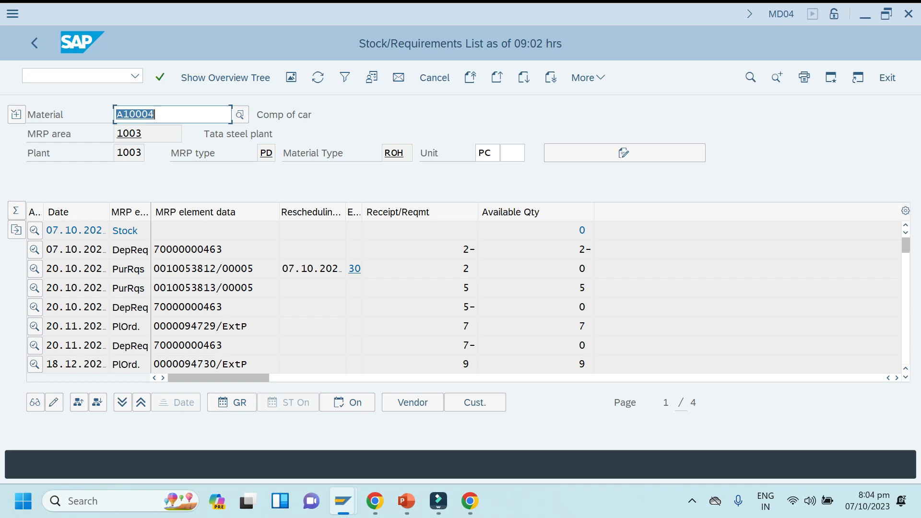
left_click(126, 326)
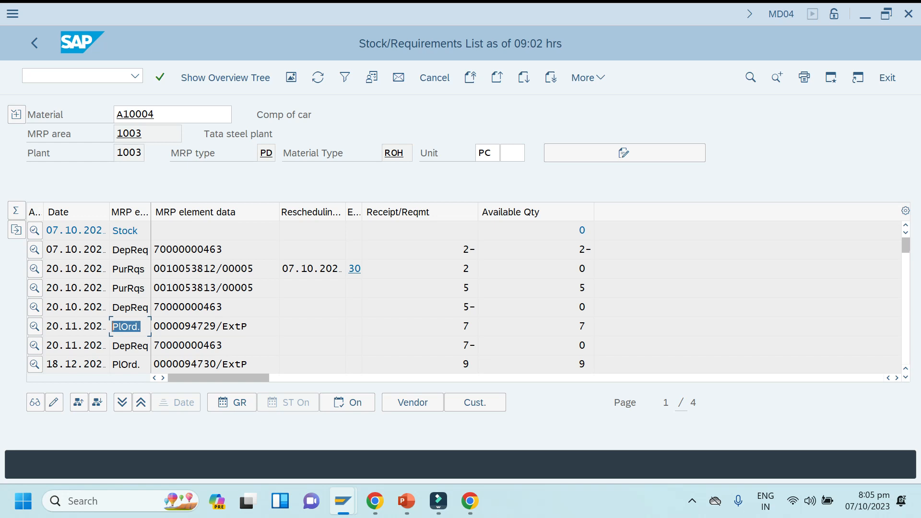
Step: Widen the Date column of the A10004 stock/requirements list so that the full dates show
left_click(906, 379)
left_click(905, 378)
left_click(906, 378)
left_click(906, 378)
left_click(906, 379)
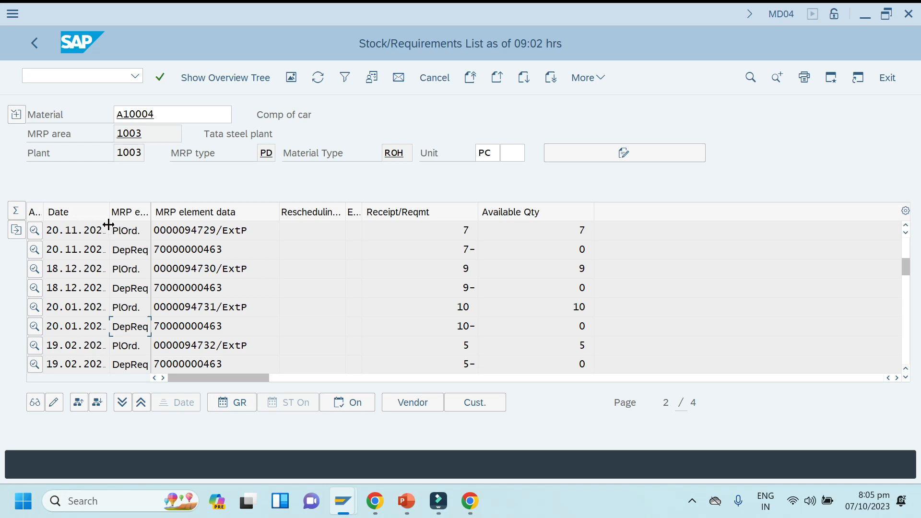
left_click_drag(110, 215, 128, 216)
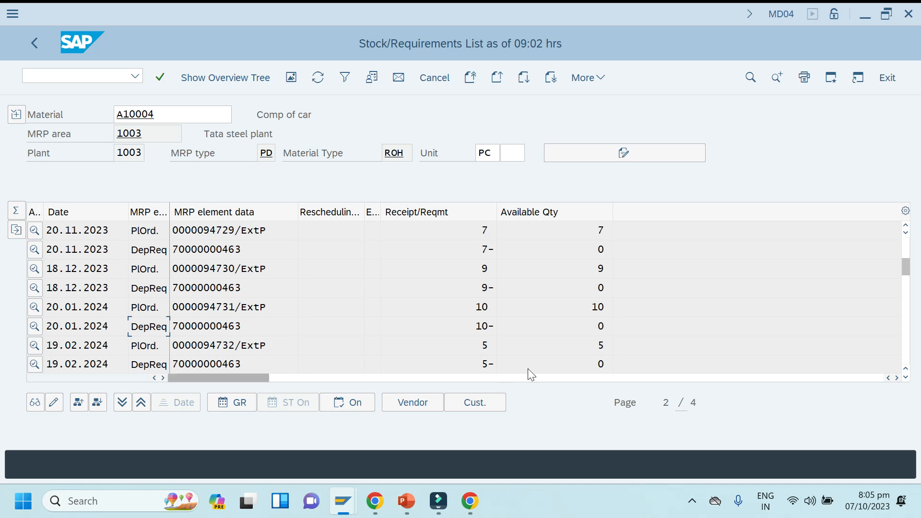
Step: Look through the planned orders and dependent requirements of A10004 up to August 2024, then return to the first entries
left_click(907, 378)
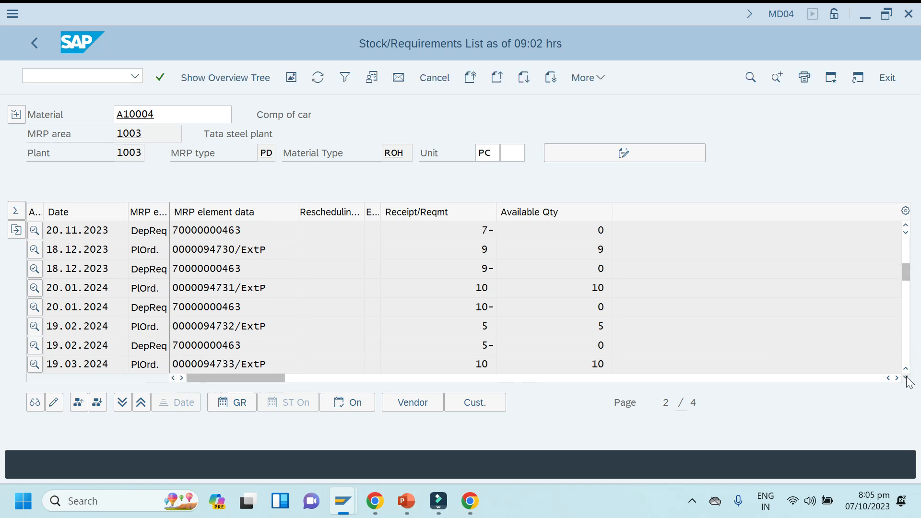
left_click(907, 379)
left_click(907, 379)
left_click(907, 379)
left_click(907, 379)
left_click(907, 379)
left_click(907, 379)
left_click(908, 379)
left_click(907, 379)
left_click(907, 379)
left_click(907, 379)
left_click(907, 379)
left_click(907, 379)
left_click(908, 379)
left_click(907, 379)
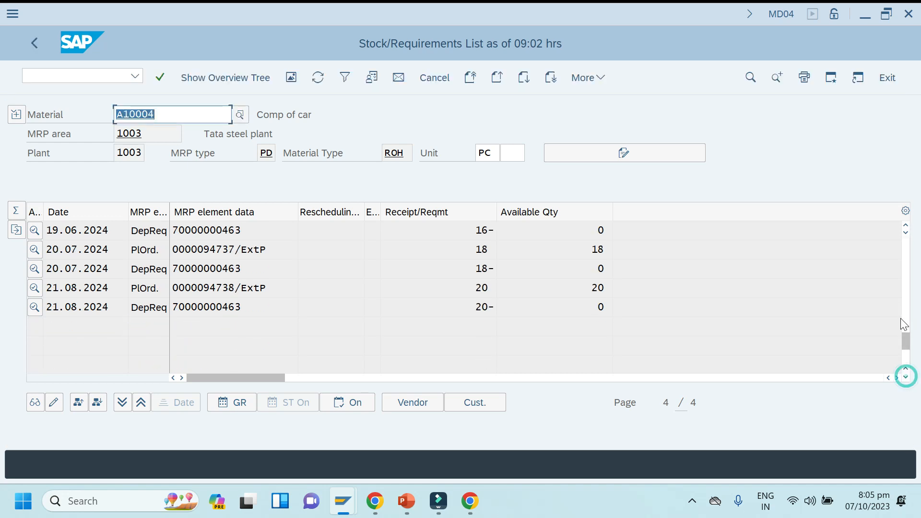
right_click(902, 349)
left_click(647, 332)
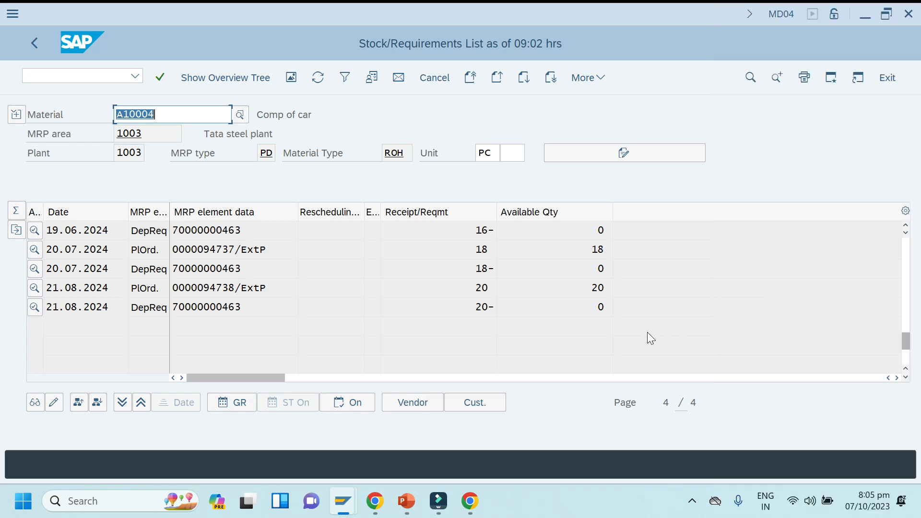
left_click_drag(909, 346, 905, 234)
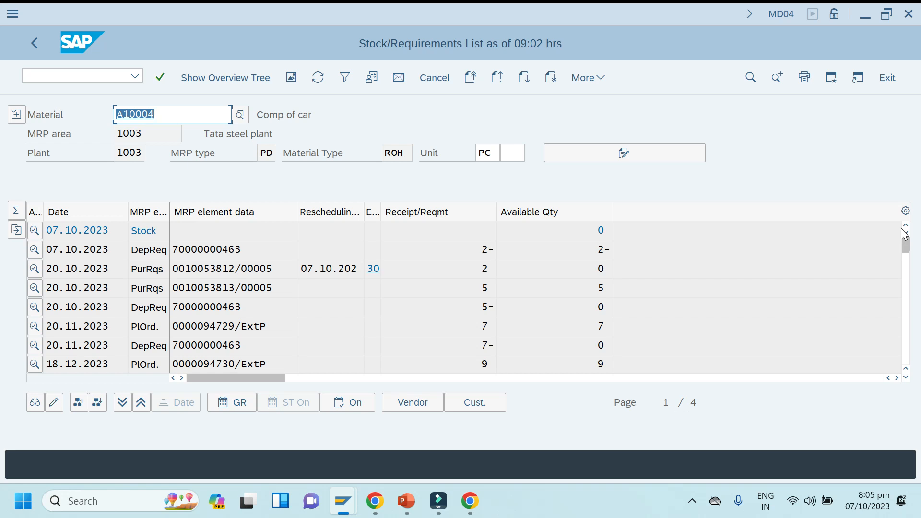
Step: Open the stock/requirements list of material A10003 in plant 1003 and view the additional data of its planned order dated 20.11.2023
left_click(36, 45)
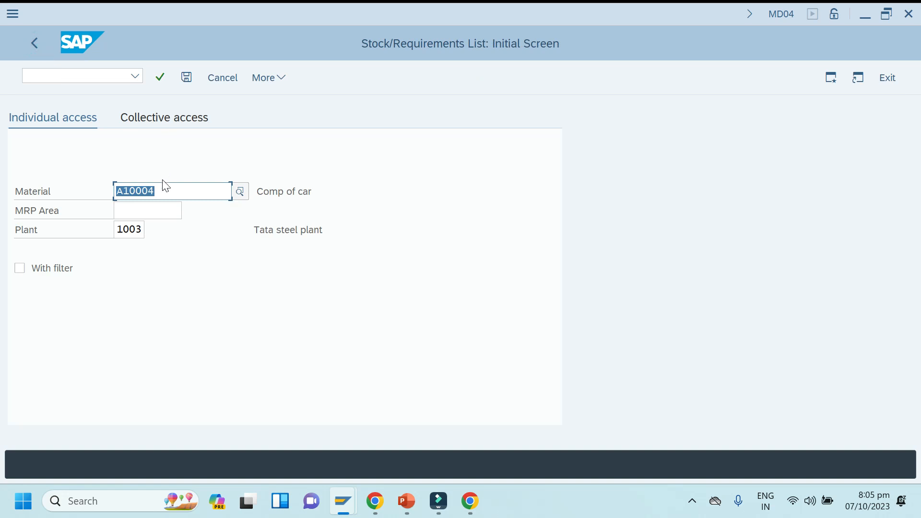
left_click(158, 189)
key("BackSpace")
type("3")
left_click(160, 79)
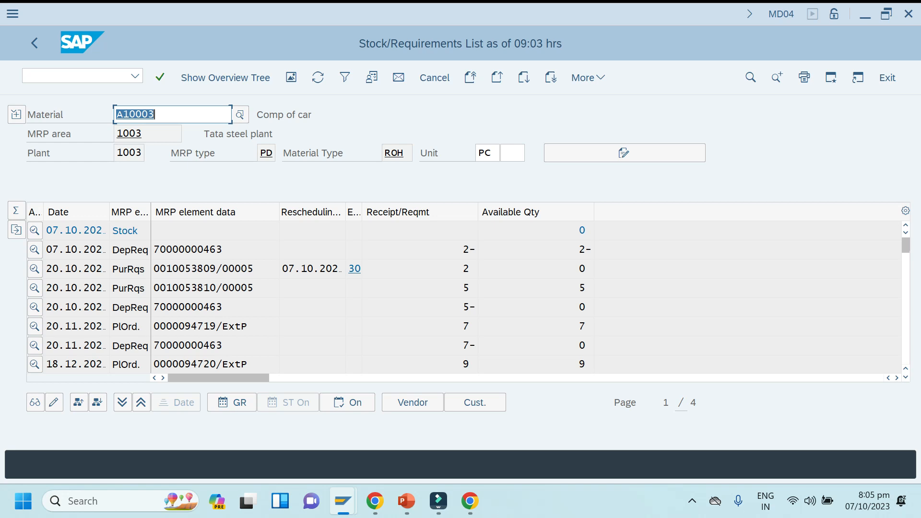
left_click(34, 327)
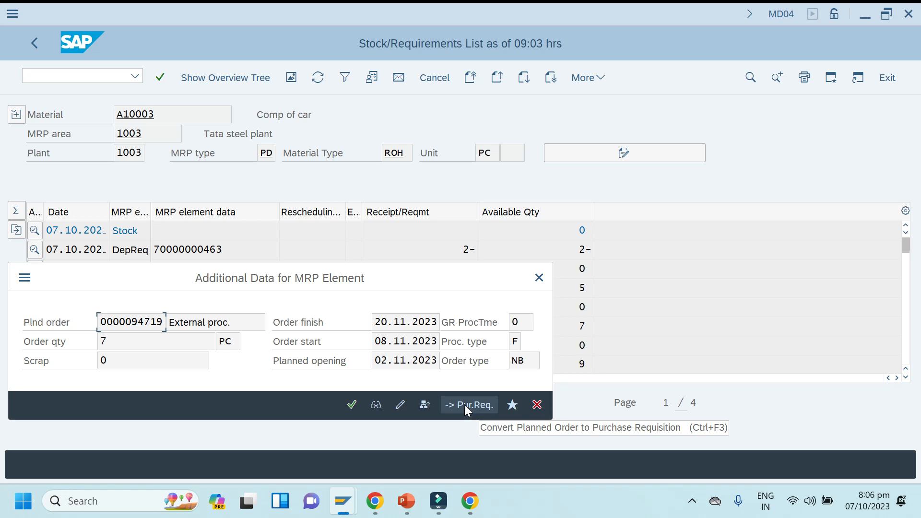
left_click(539, 278)
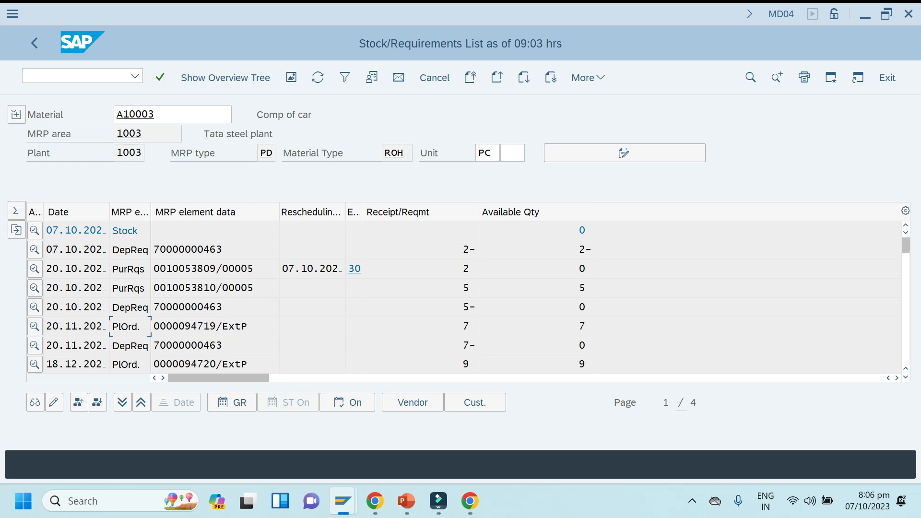
Step: Switch to PowerPoint, remove the blank line between Step5 and Step6 on slide 134 and place the cursor after "Note-"
mouse_move(406, 501)
left_click(412, 407)
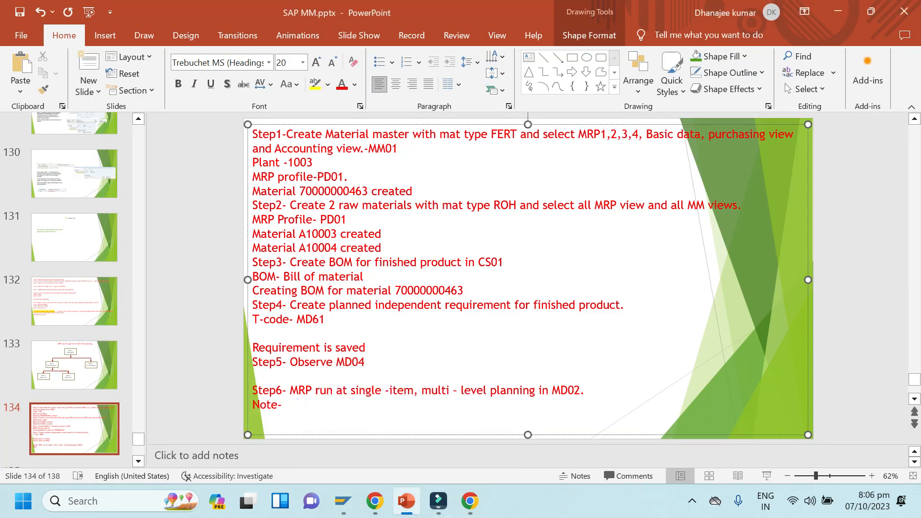
left_click_drag(253, 376, 253, 390)
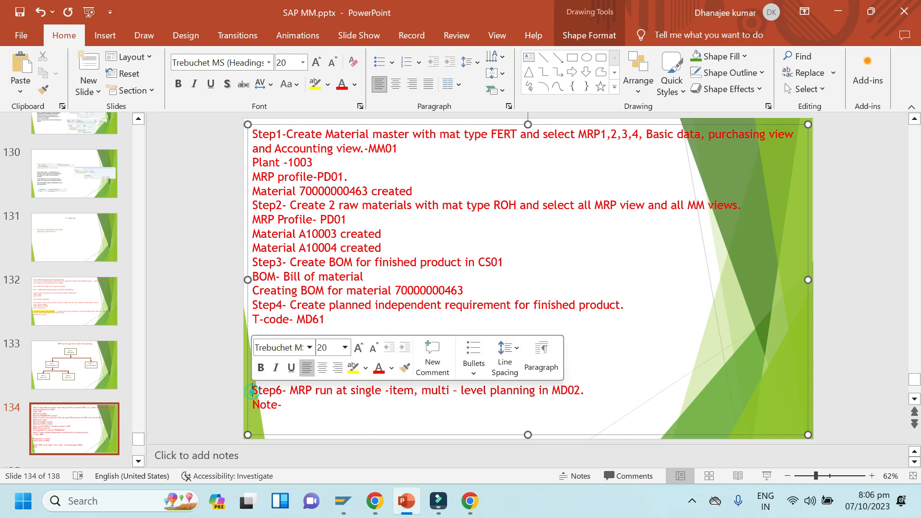
key("BackSpace")
double_click(291, 392)
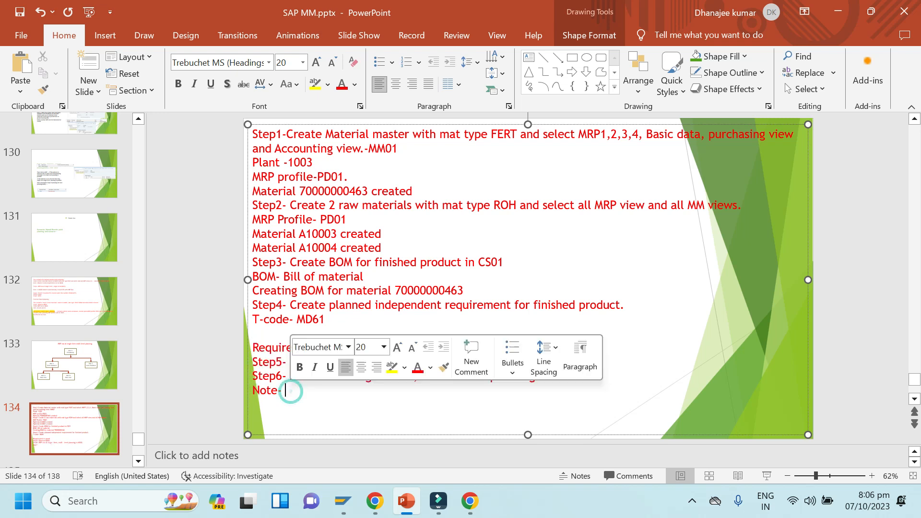
left_click(289, 391)
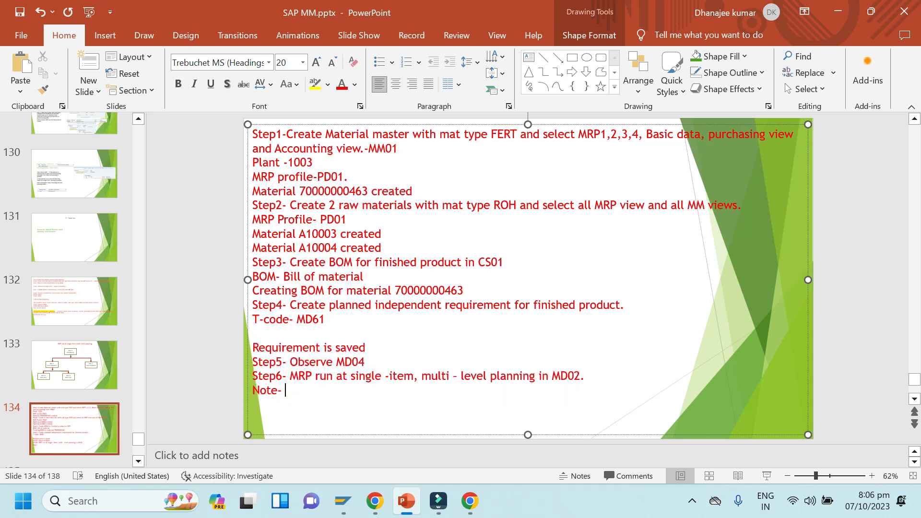
mouse_move(369, 516)
mouse_move(342, 500)
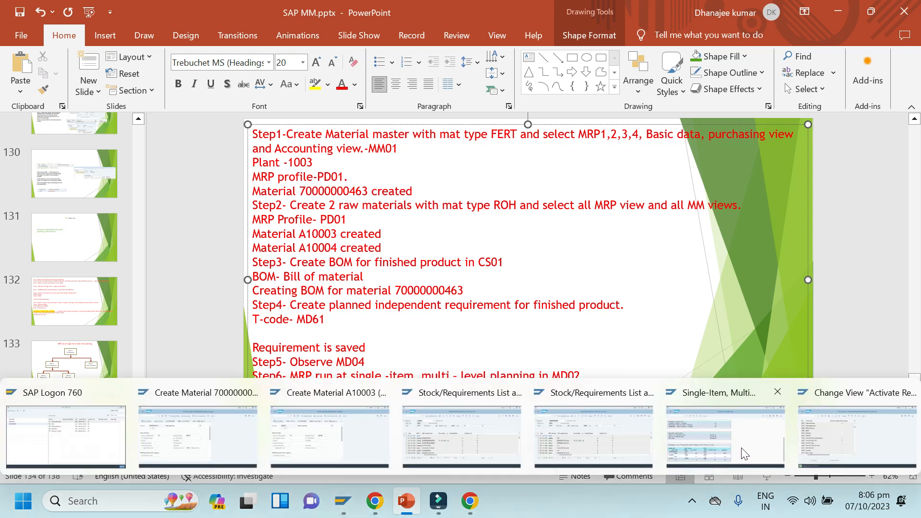
left_click(568, 432)
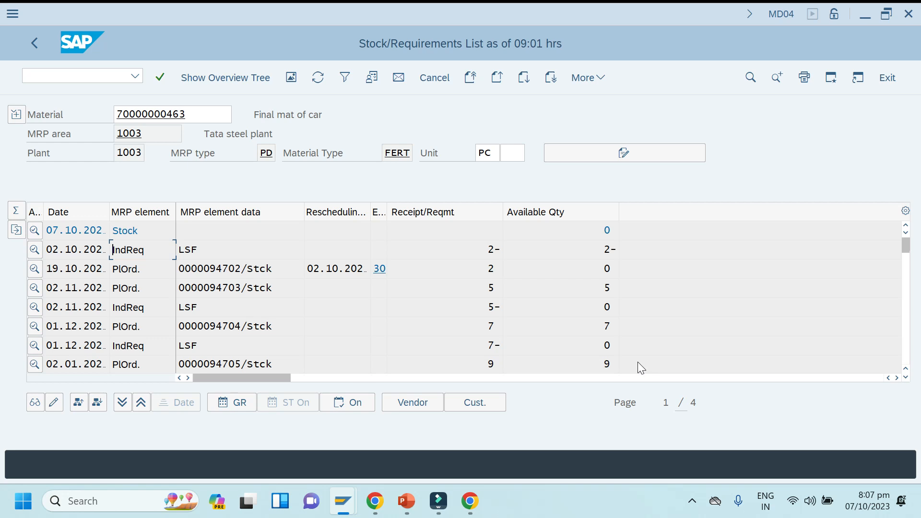
left_click(37, 269)
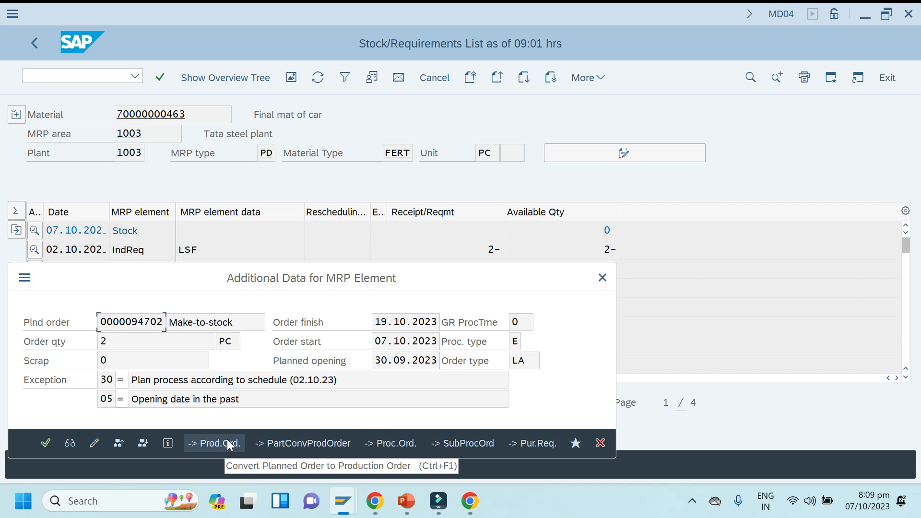
left_click(602, 278)
Step: Switch to the A10003 stock/requirements list and view the additional data and conversion option of the first purchase requisition dated 20.10.2023
mouse_move(408, 508)
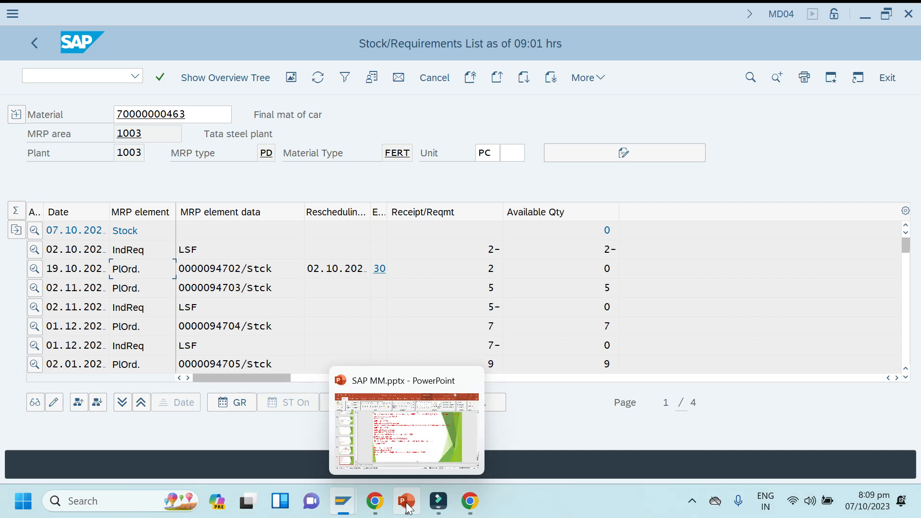
mouse_move(342, 502)
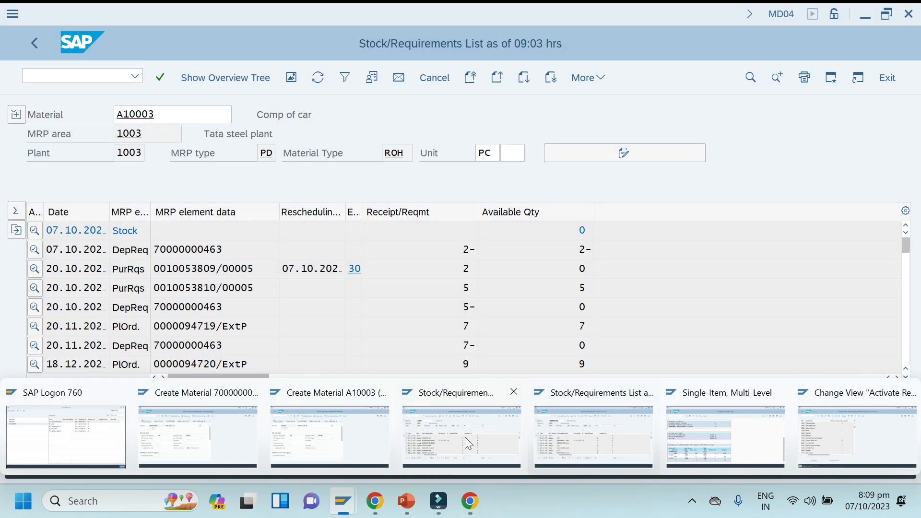
left_click(465, 437)
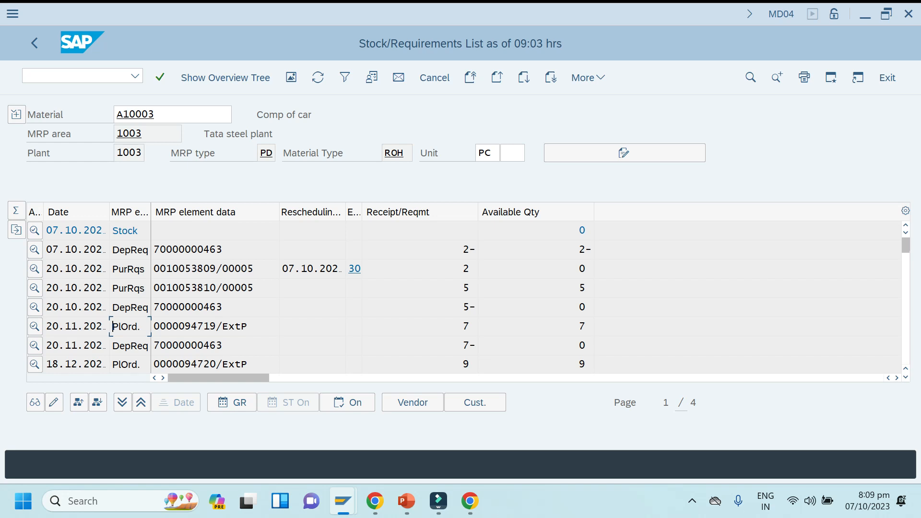
left_click(38, 269)
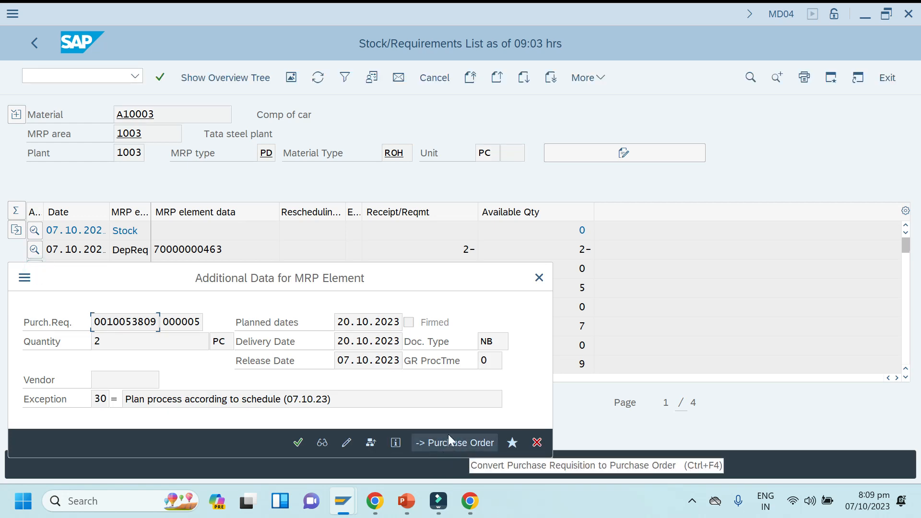
left_click(538, 282)
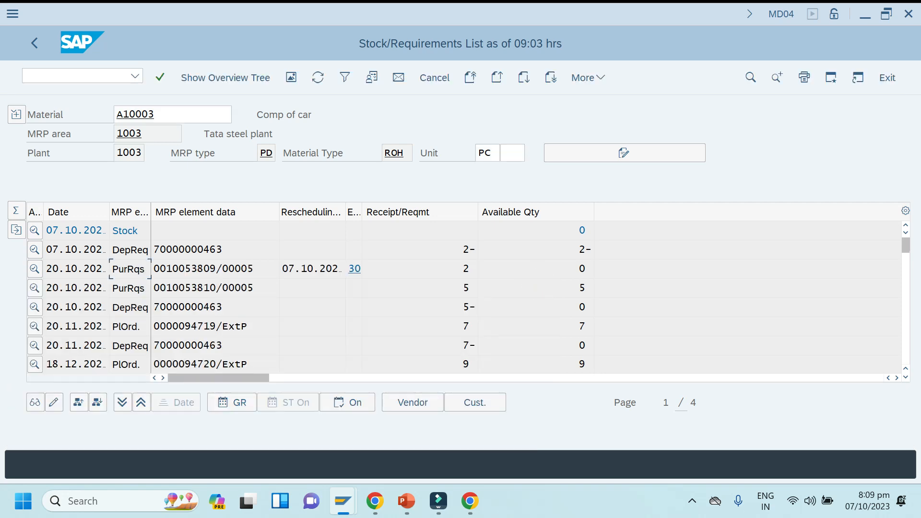
Step: Compare the additional data of A10003's planned order dated 20.11.2023 with that of its first purchase requisition
left_click(33, 326)
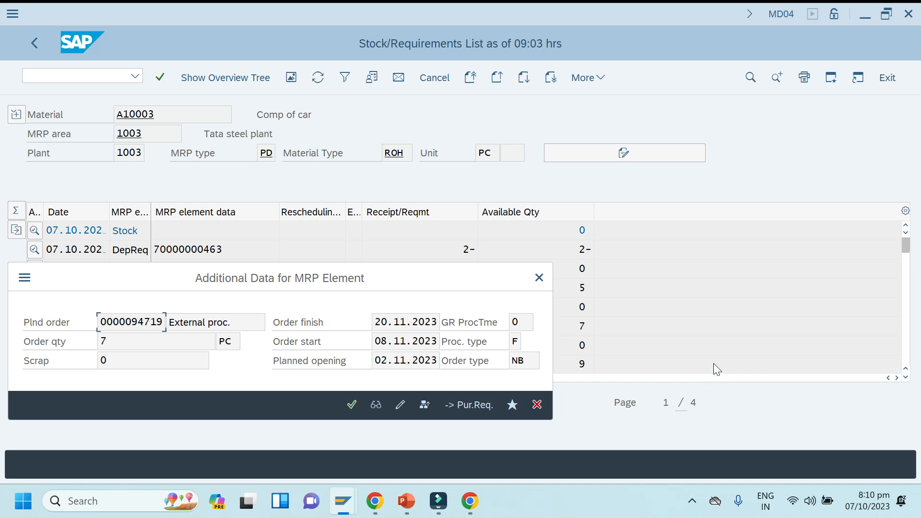
left_click(539, 277)
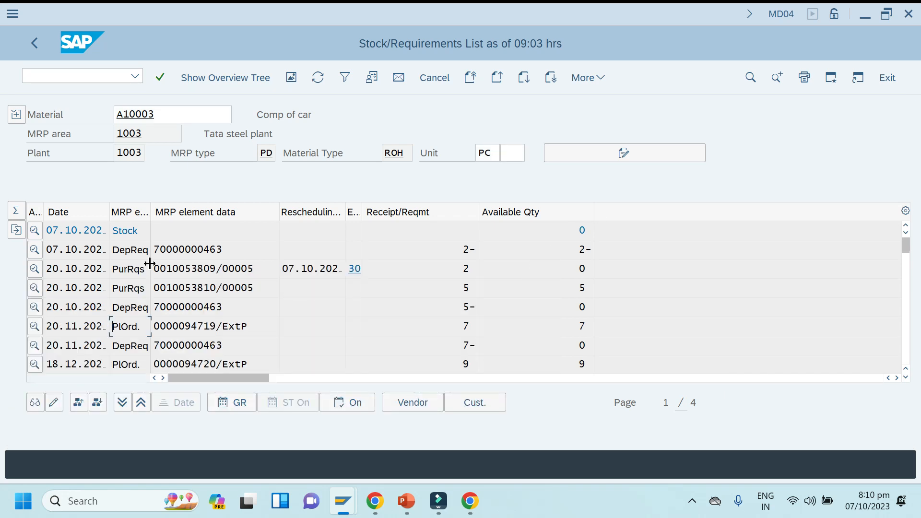
left_click(34, 269)
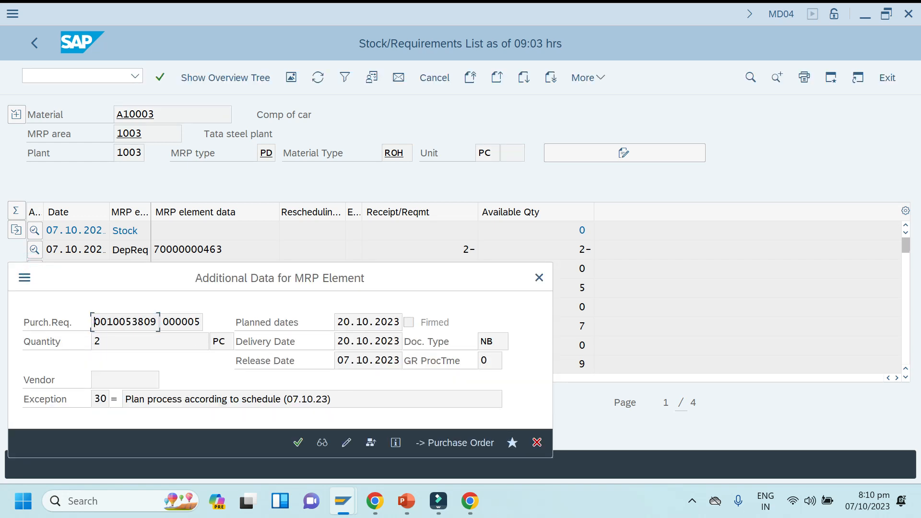
left_click(540, 277)
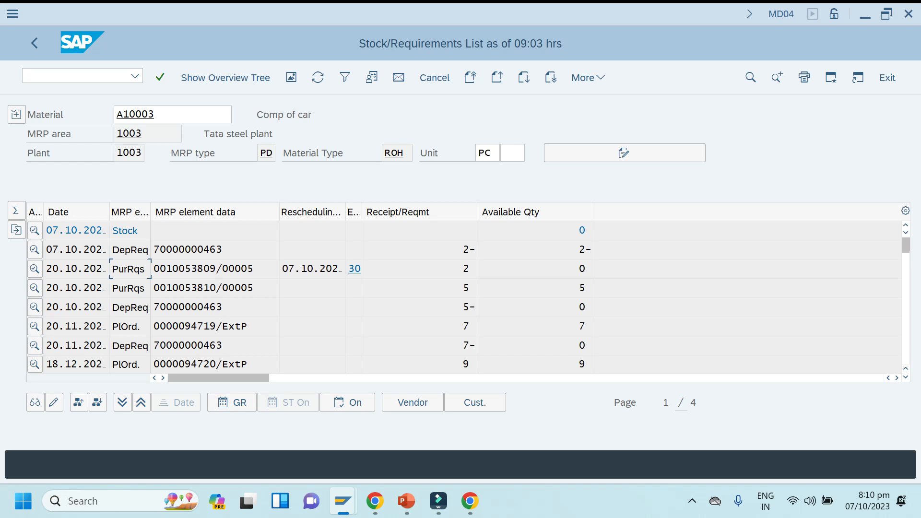
left_click(35, 327)
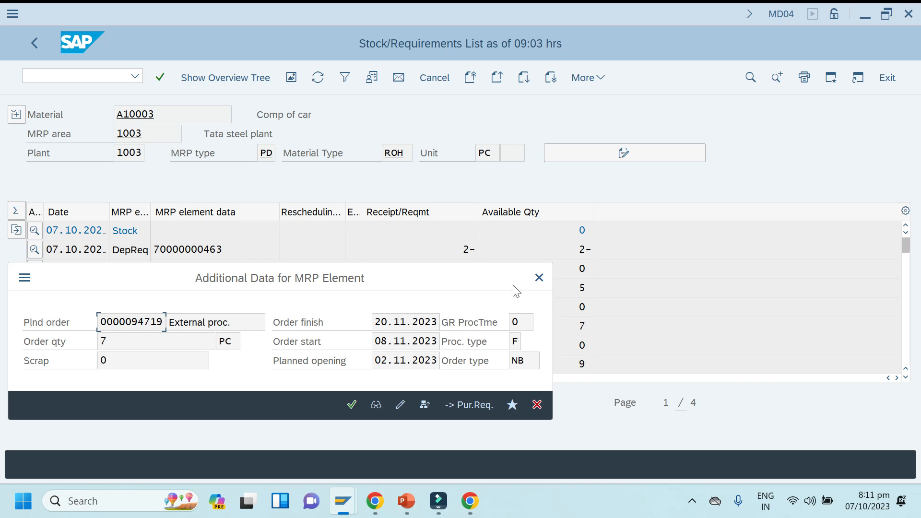
left_click(538, 278)
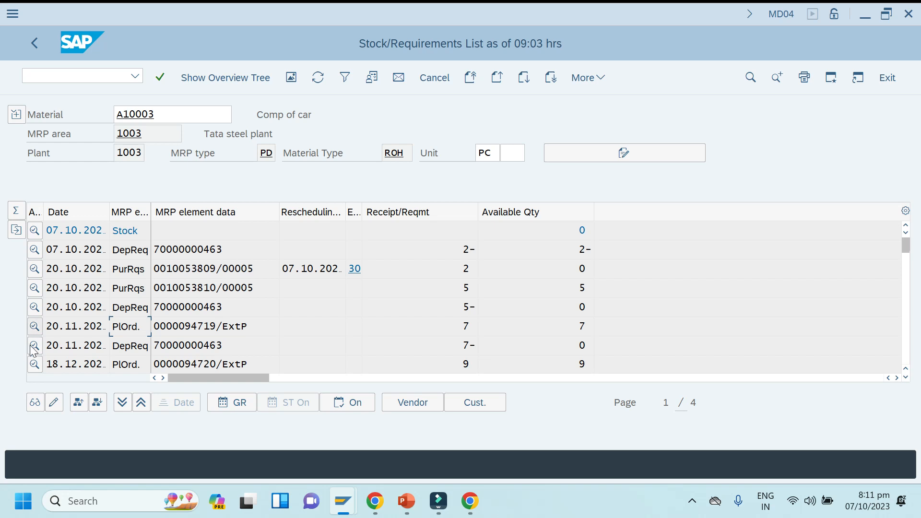
Step: Review the additional data and purchase requisition conversion option of A10003's planned order dated 20.11.2023, closing the details when finished
left_click(34, 327)
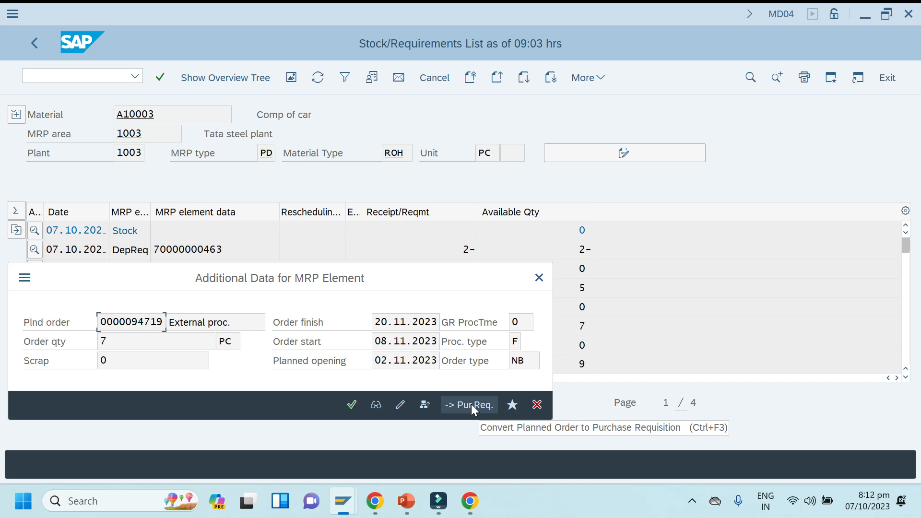
left_click(747, 320)
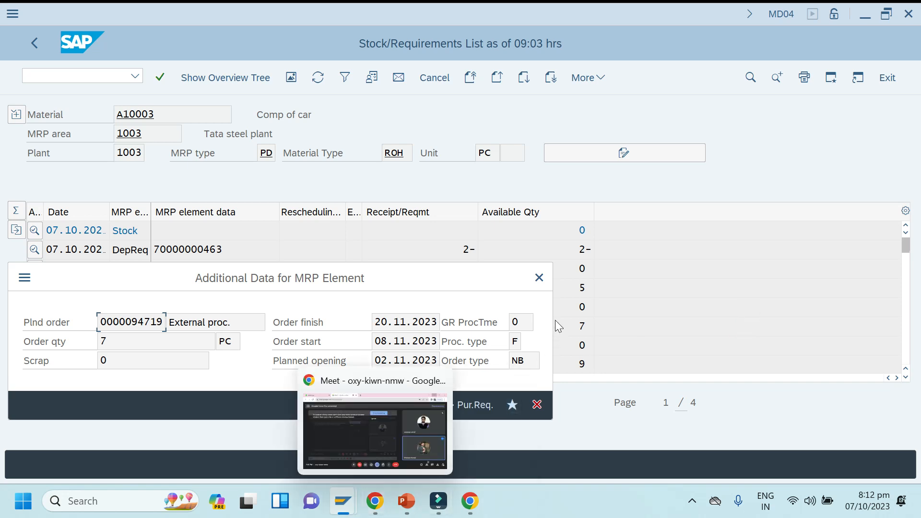
left_click(539, 273)
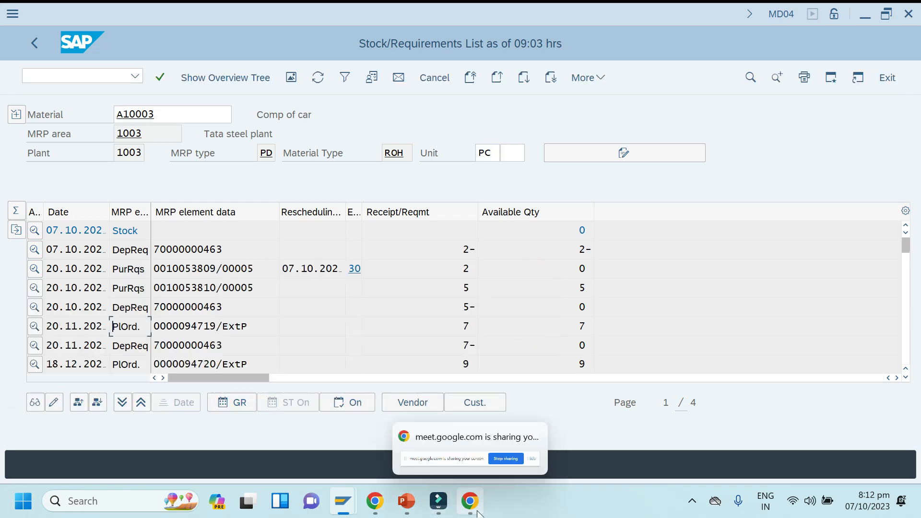
Step: Switch to PowerPoint, add a new title-only slide after slide 134 and start its title with "O"
left_click(404, 507)
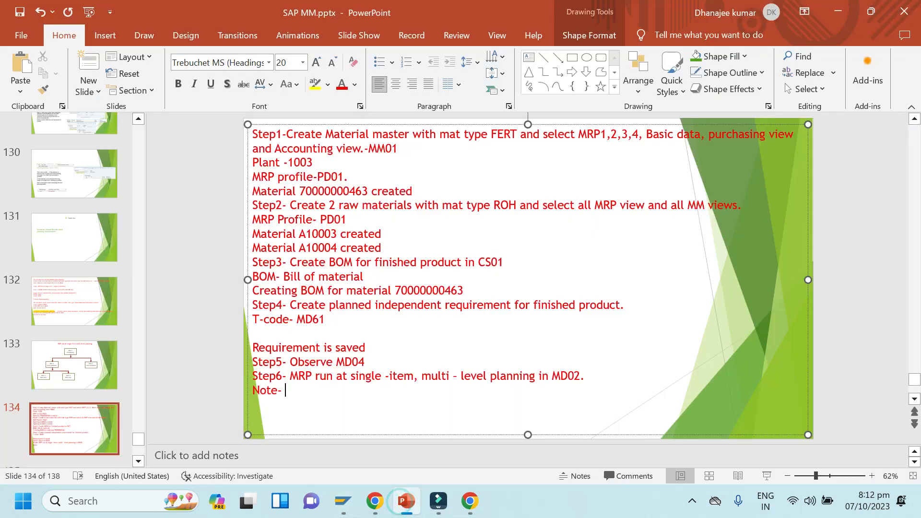
left_click(99, 92)
left_click(180, 210)
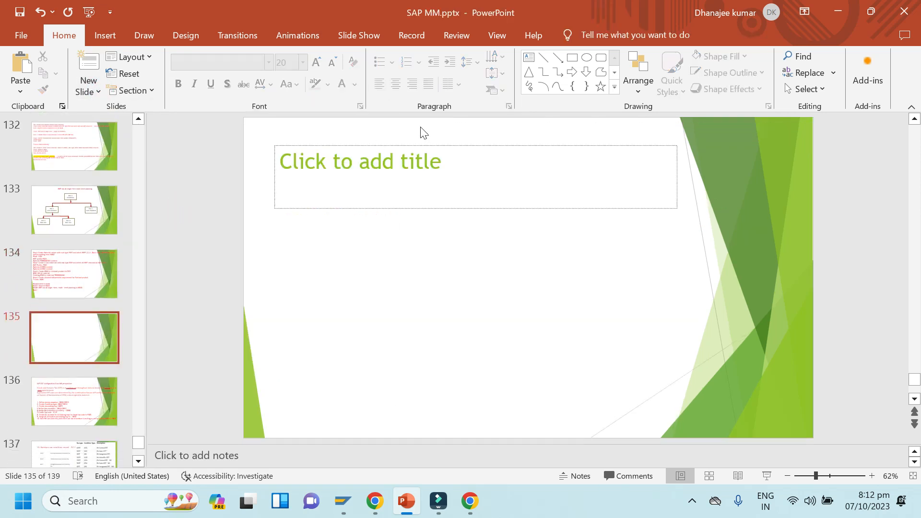
left_click(422, 166)
type("O")
key("Caps_Lock")
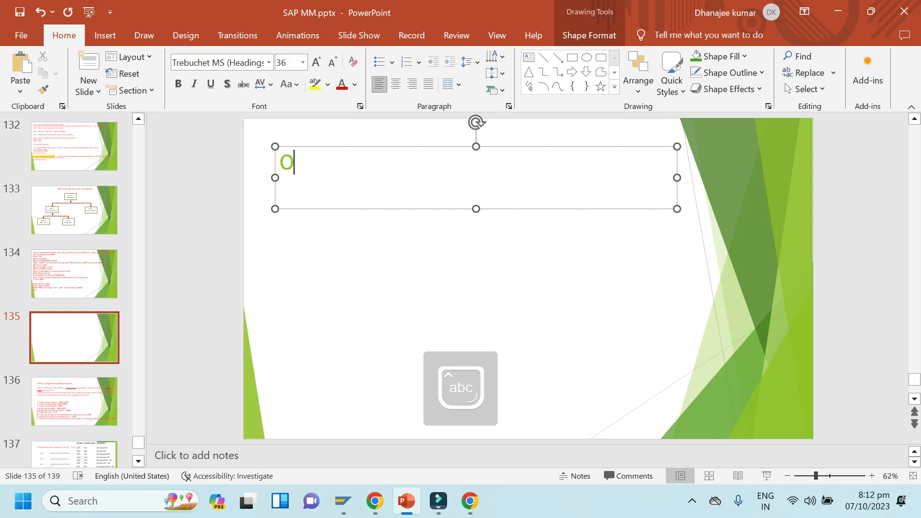